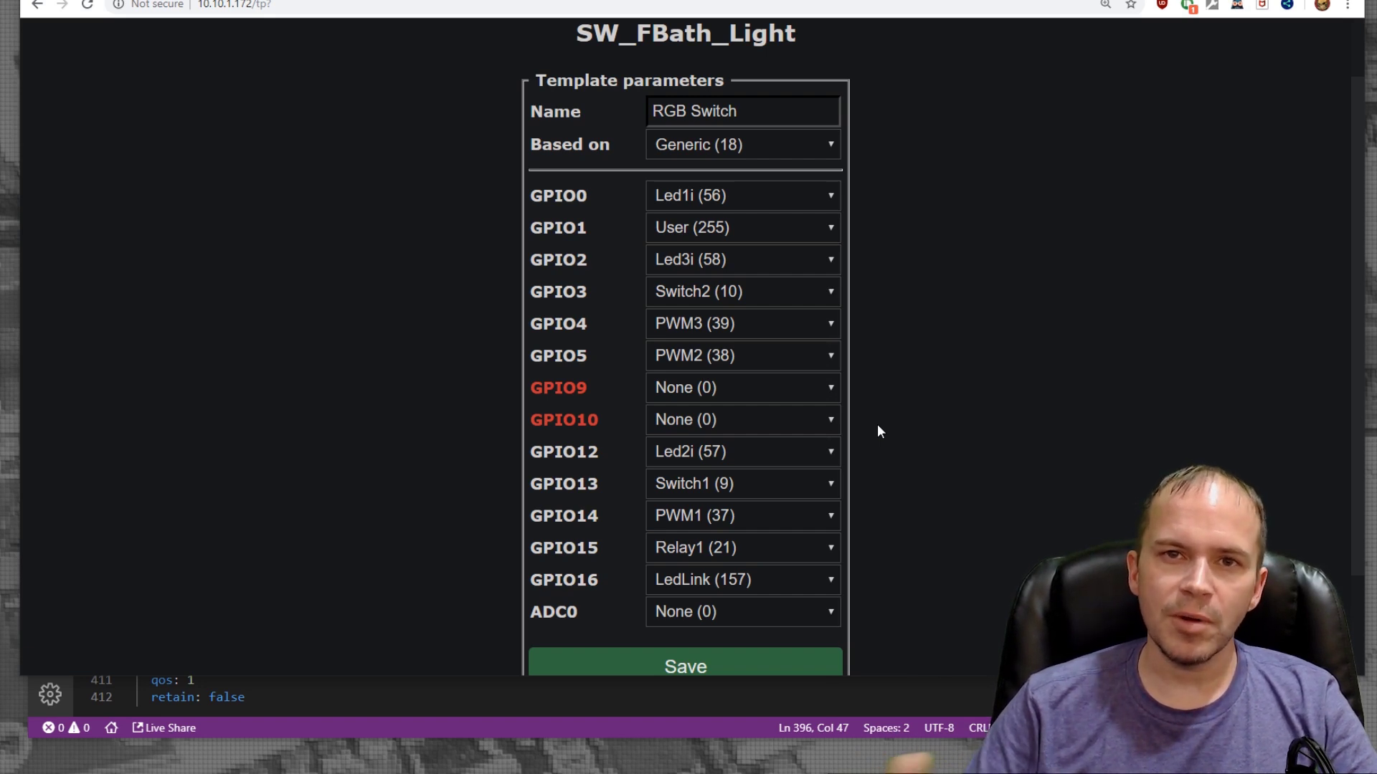
Open the Smart Bulbs & Lighting wiki page and examine the example MQTT configuration for RGB lights.
scroll(834, 527, "down", 1)
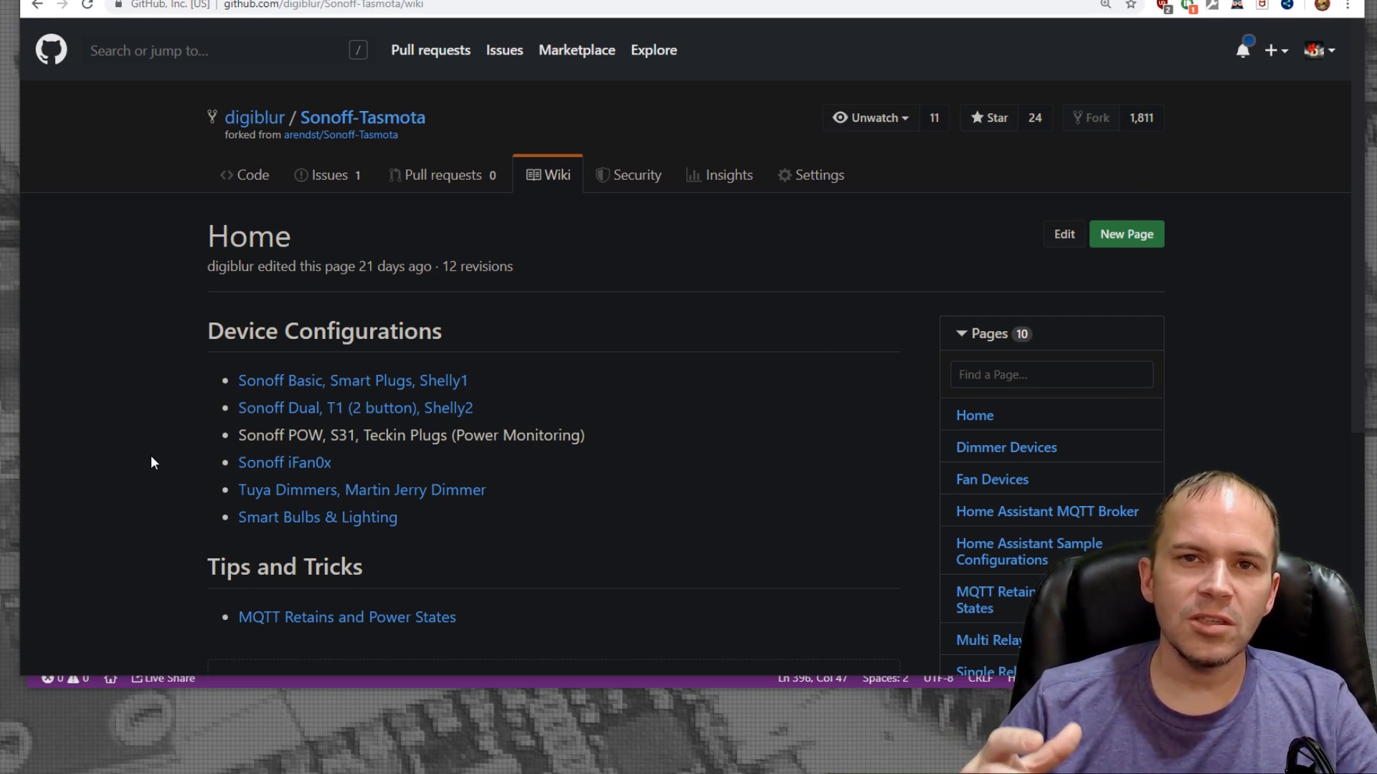
left_click(278, 519)
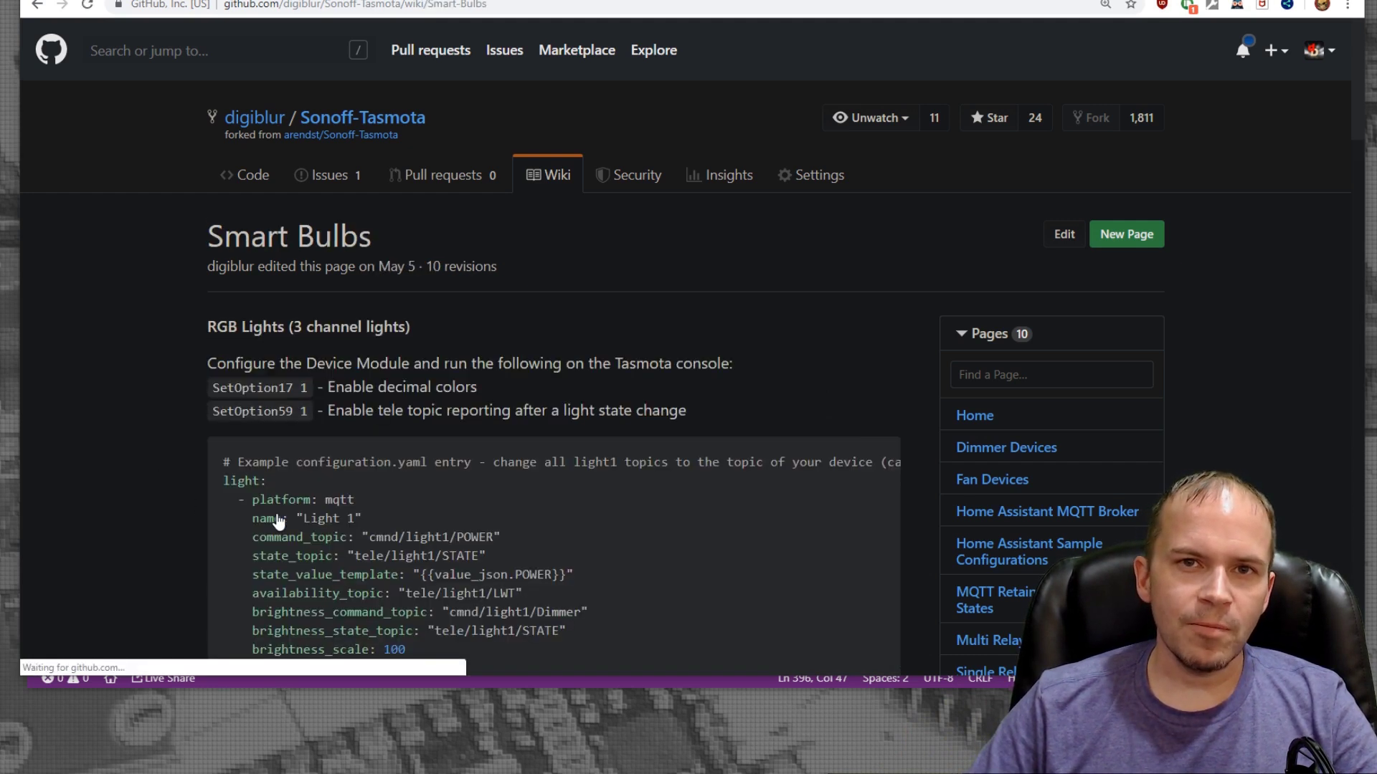
scroll(484, 387, "down", 1)
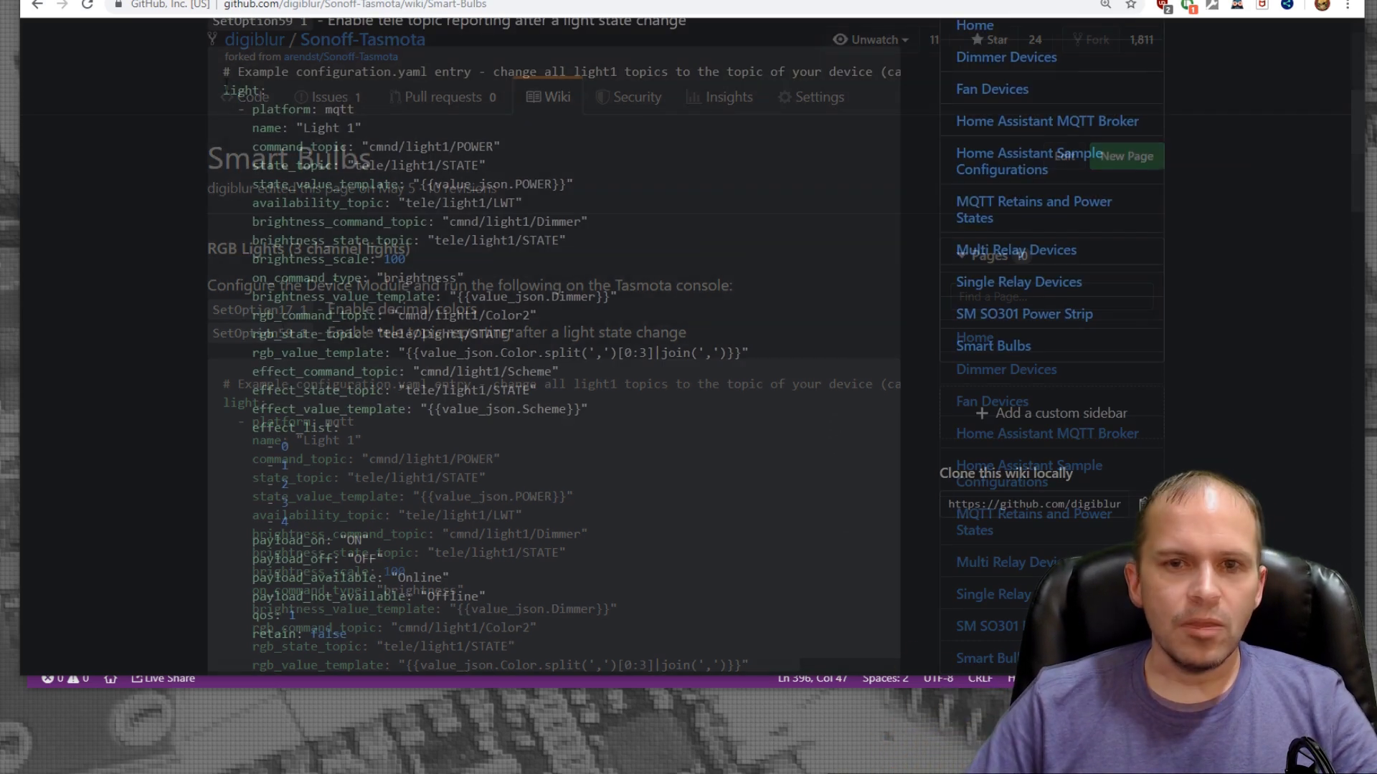
left_click_drag(223, 90, 440, 630)
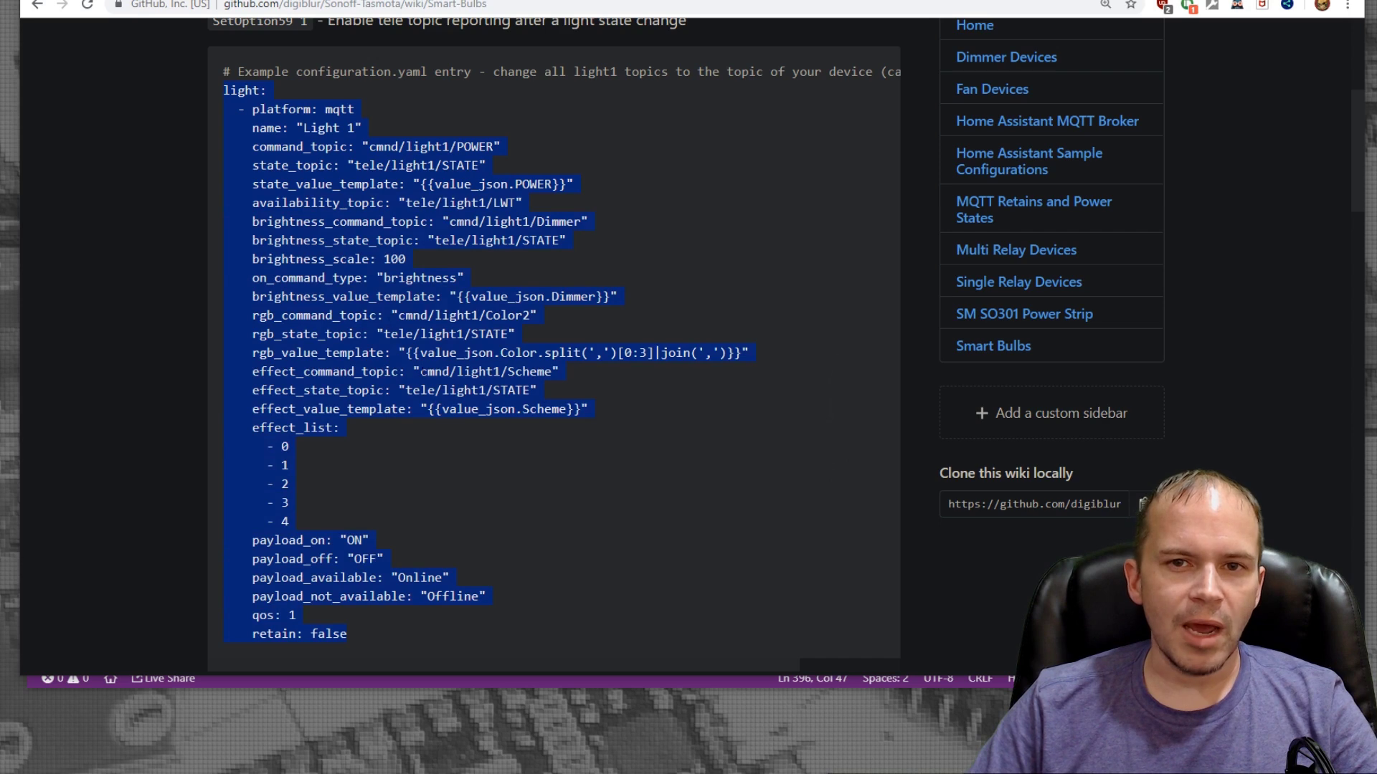
left_click(238, 115)
left_click_drag(235, 109, 447, 533)
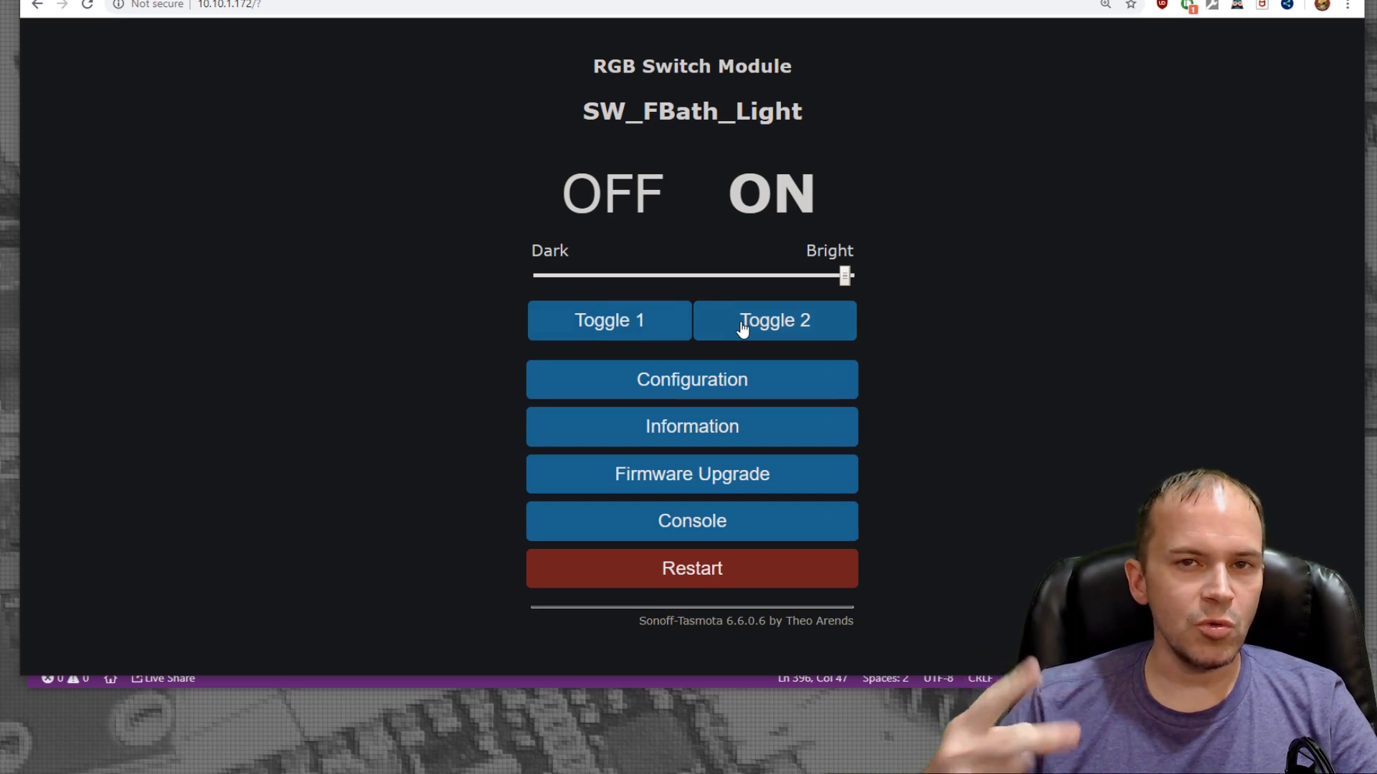
Switch to lights.yaml in Visual Studio Code and examine the POWER2 part of the Bathroom RGB light's command topic.
key("alt+Tab")
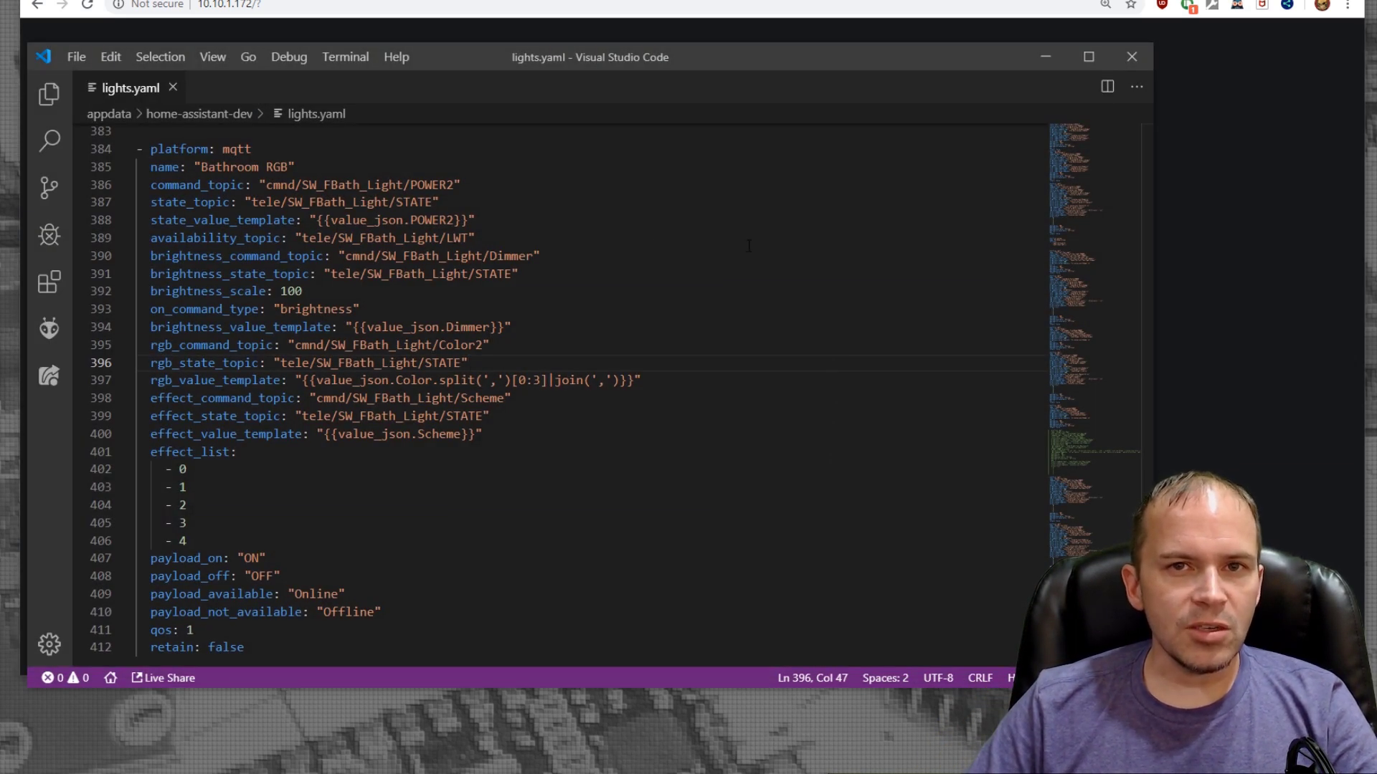
left_click_drag(390, 185, 412, 185)
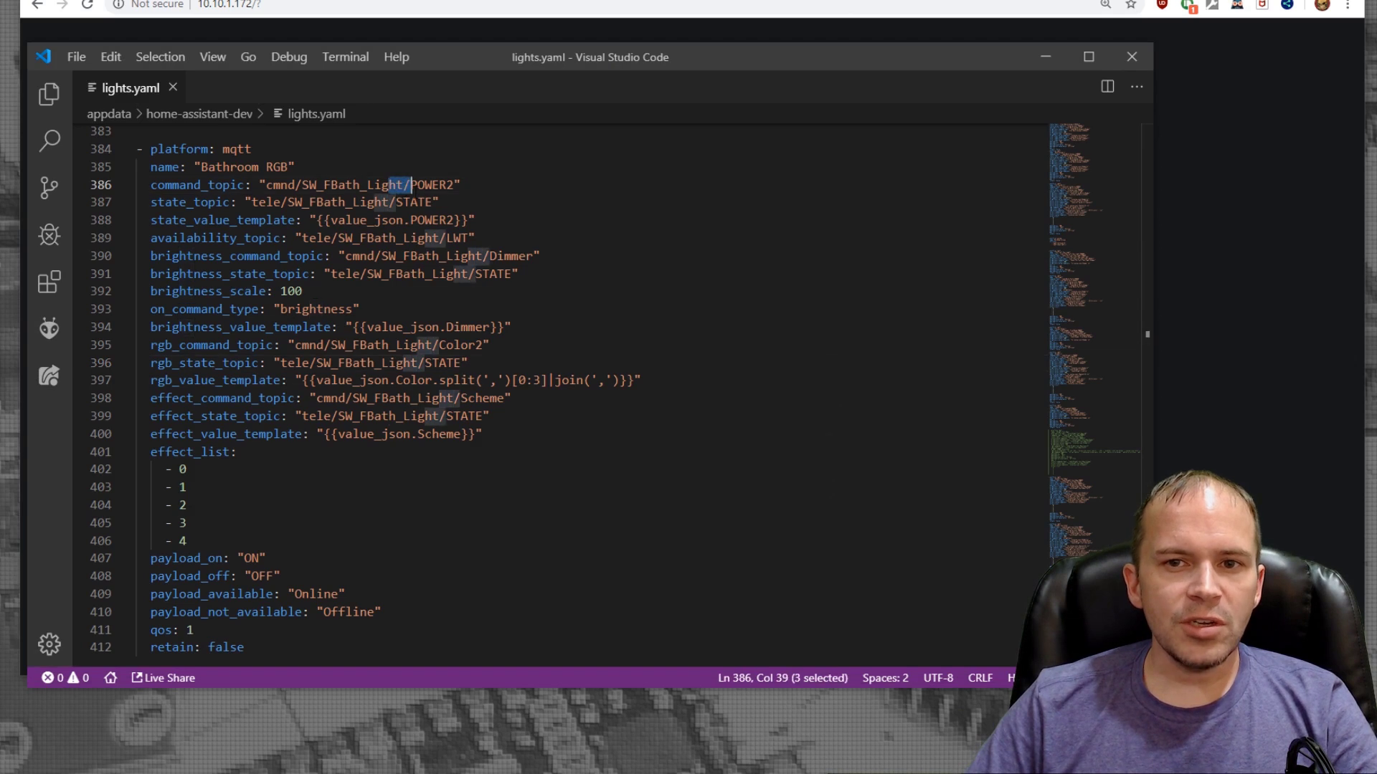
double_click(429, 185)
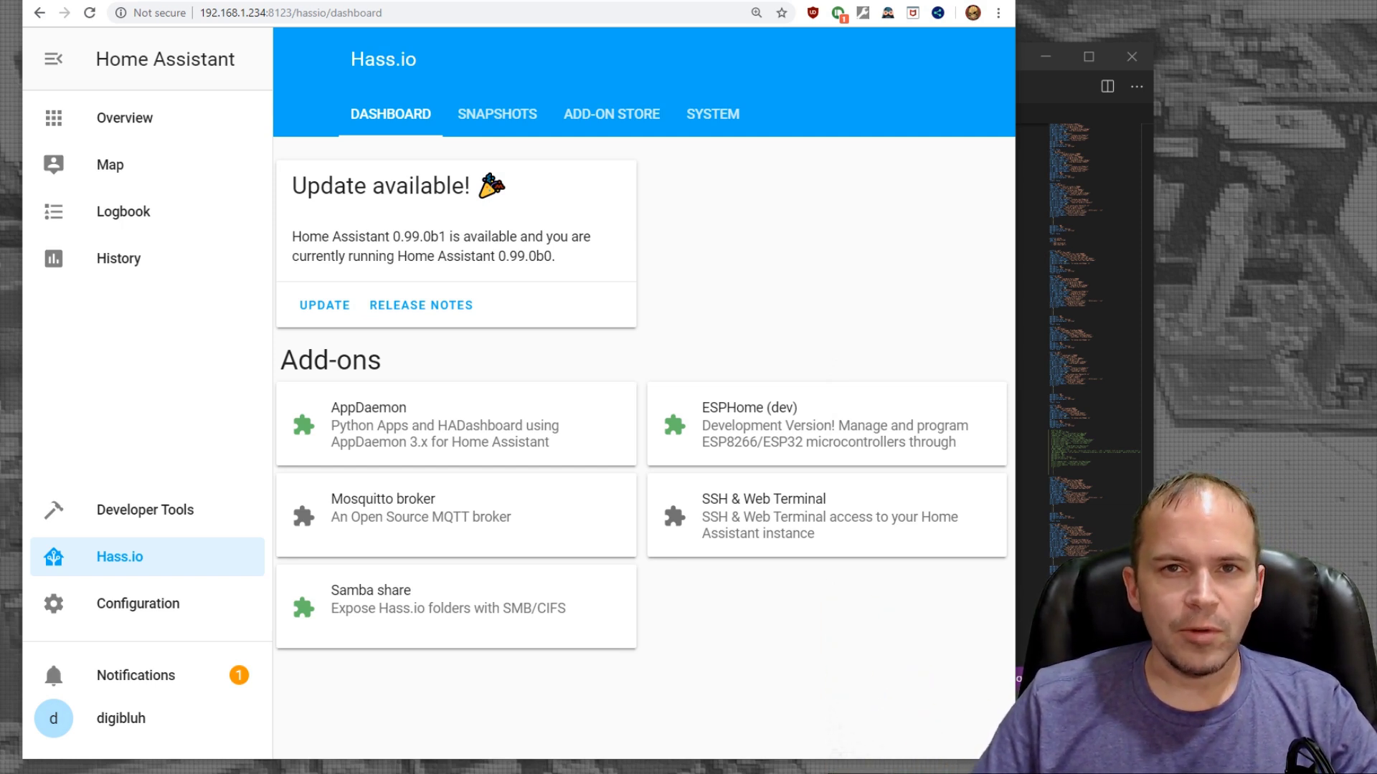
Open the Hass.io add-on store.
left_click(612, 114)
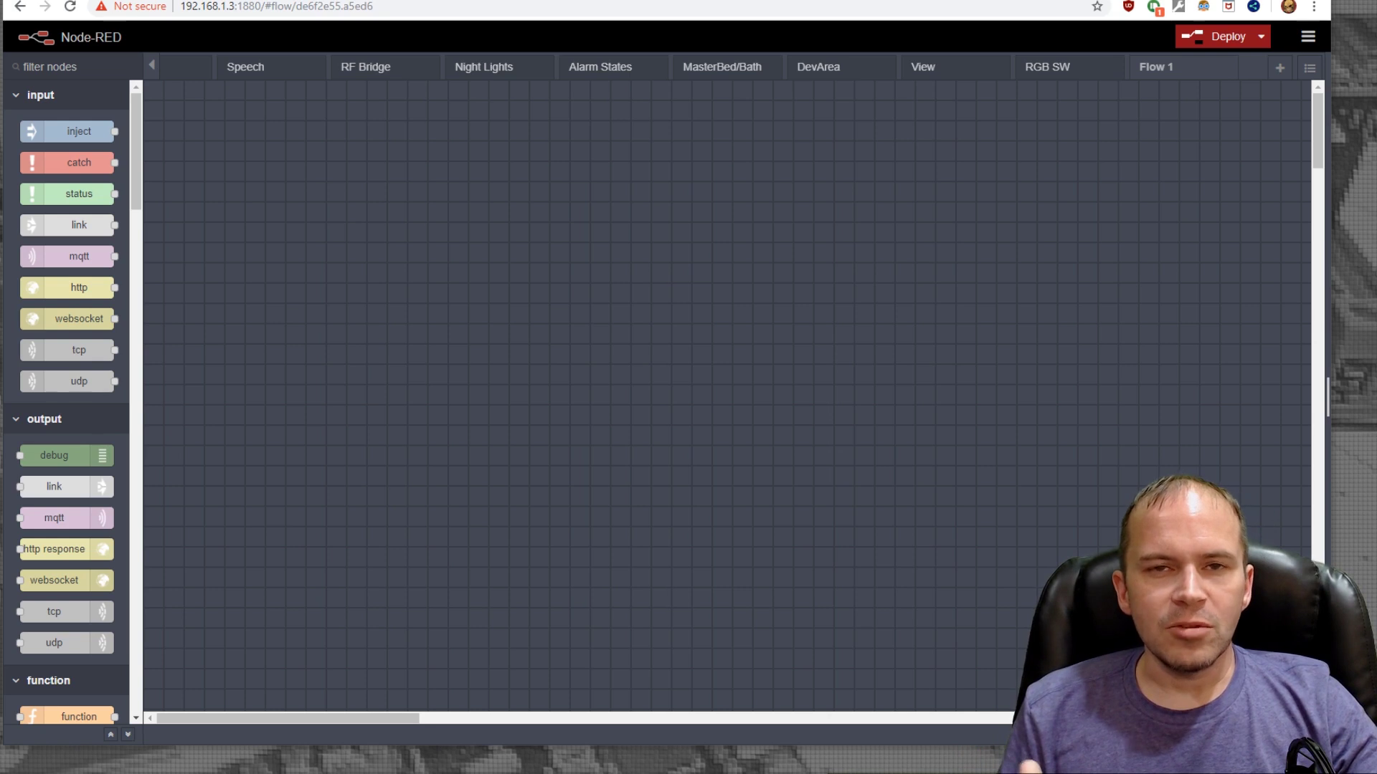
Add an events: state node named FBath Motion to Flow 1, using the entity ID binary_sensor.wyzesense_7787b6.
scroll(68, 348, "down", 20)
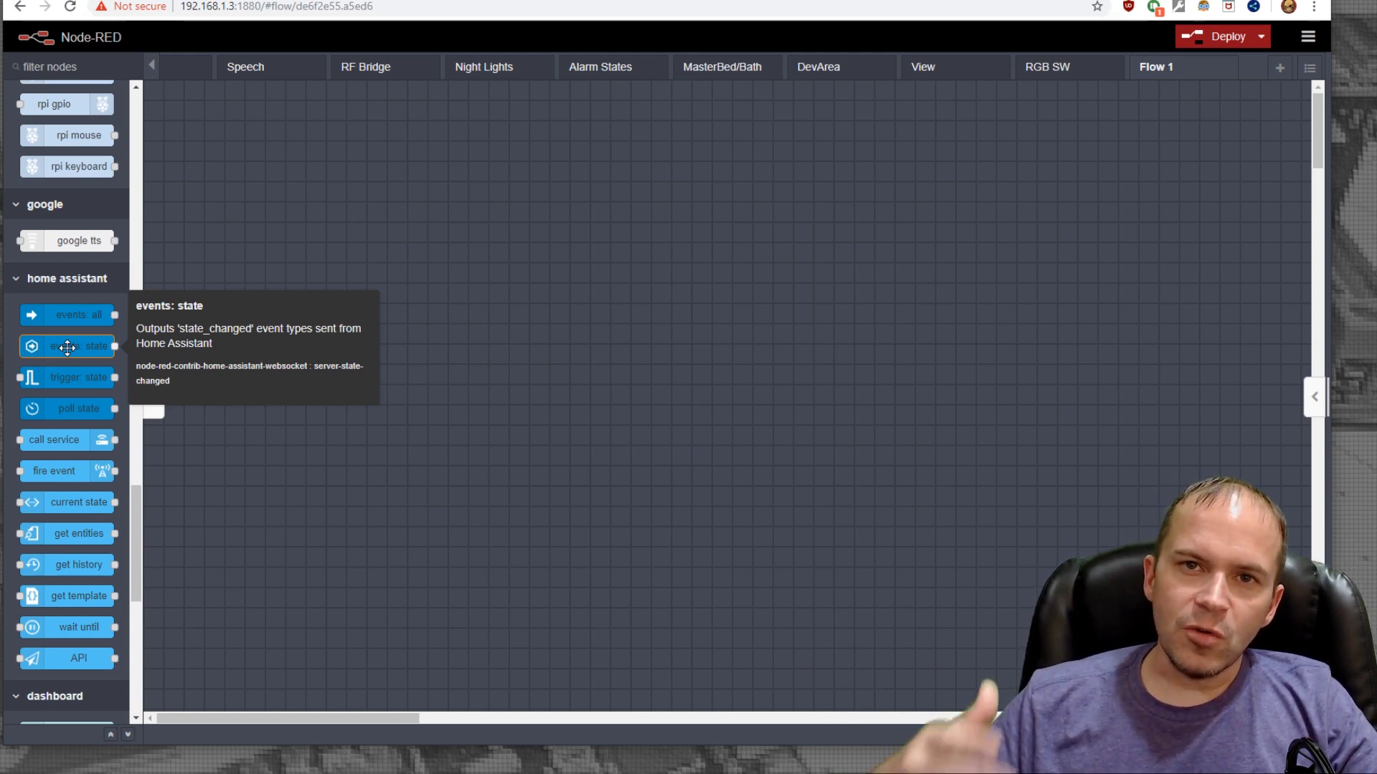
left_click_drag(67, 348, 292, 180)
double_click(292, 180)
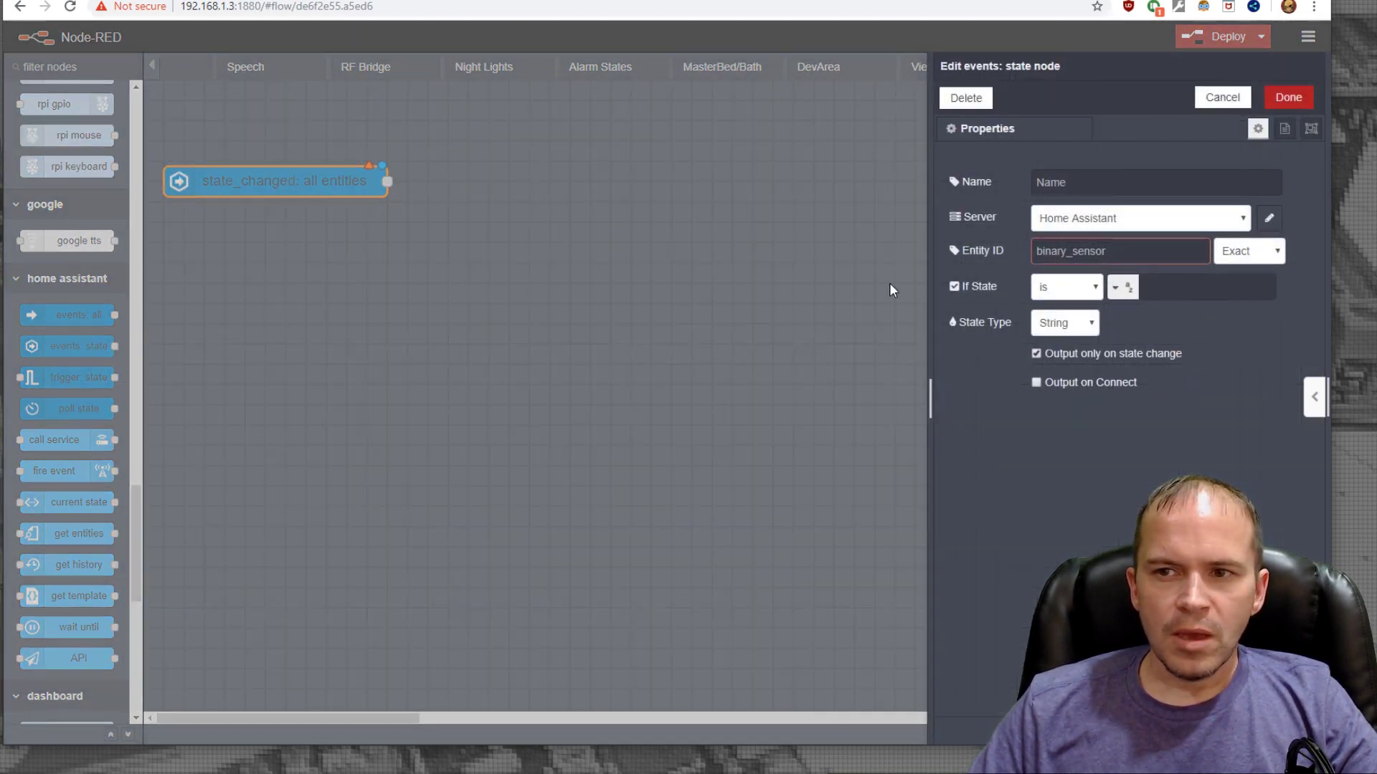
left_click(1086, 183)
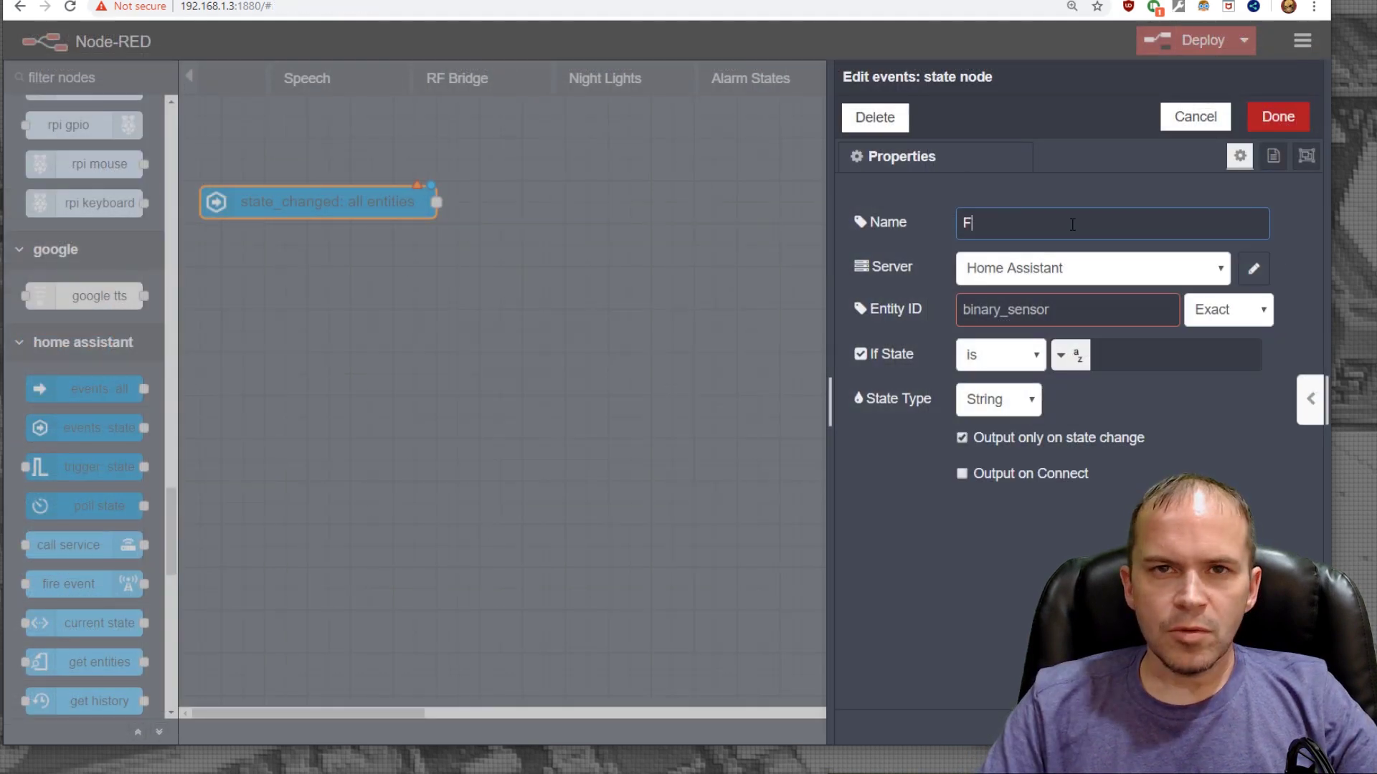
type("FBath Motion")
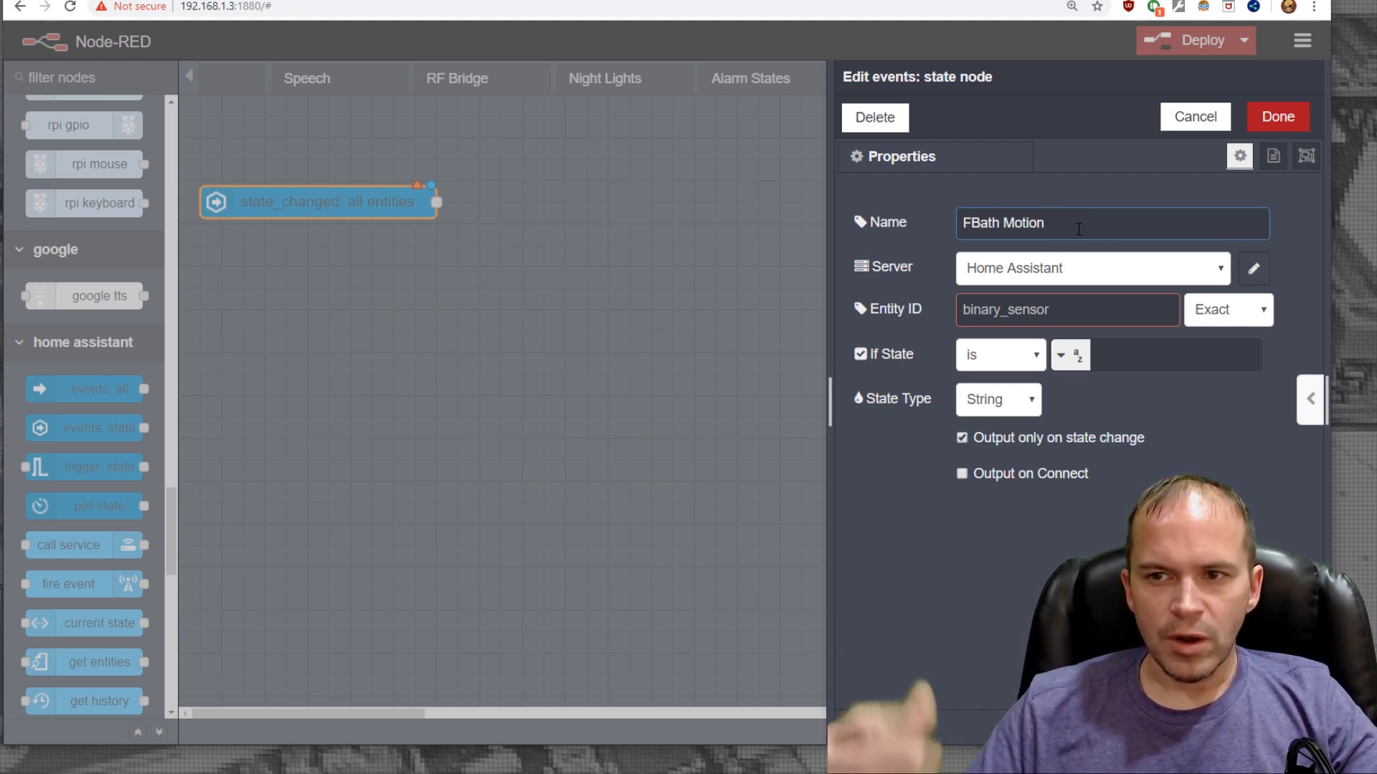
left_click(1080, 305)
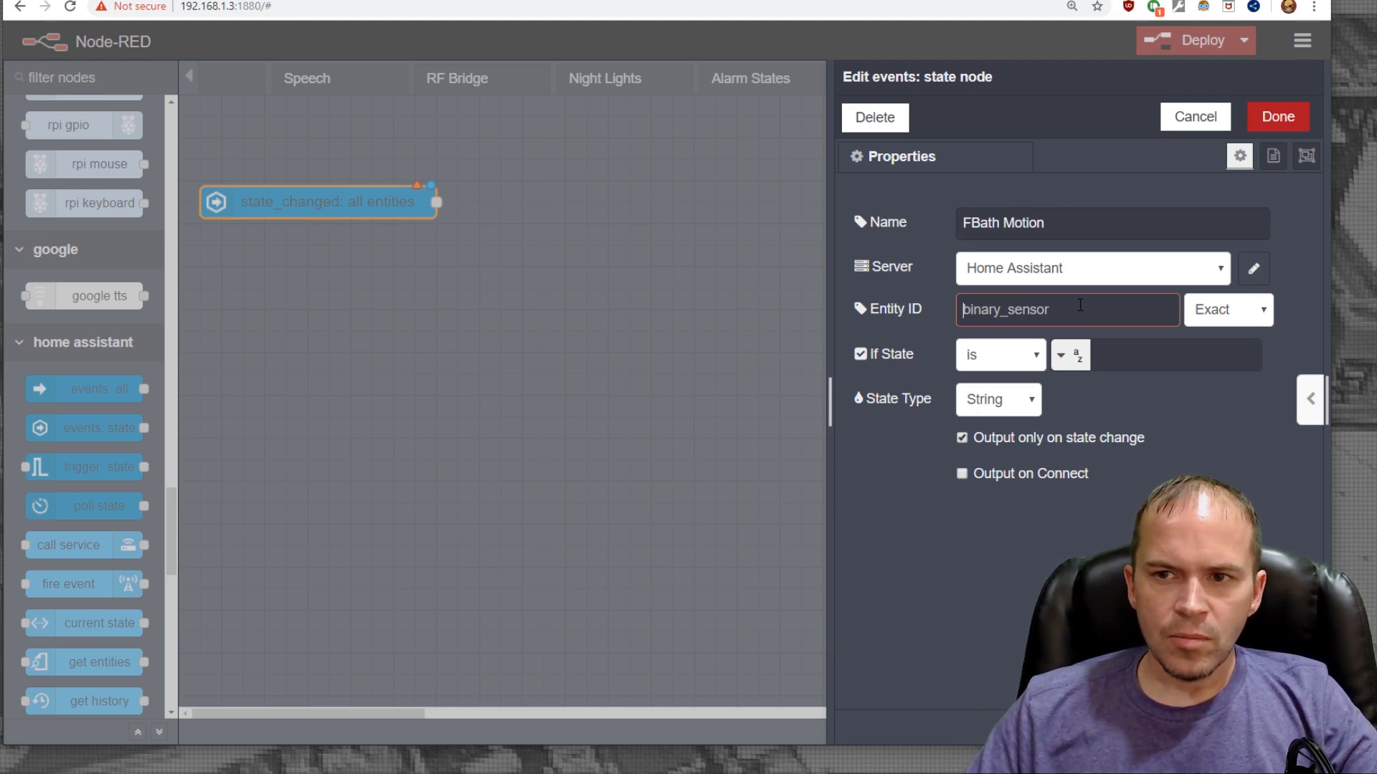
type("wyzesense_7787b6")
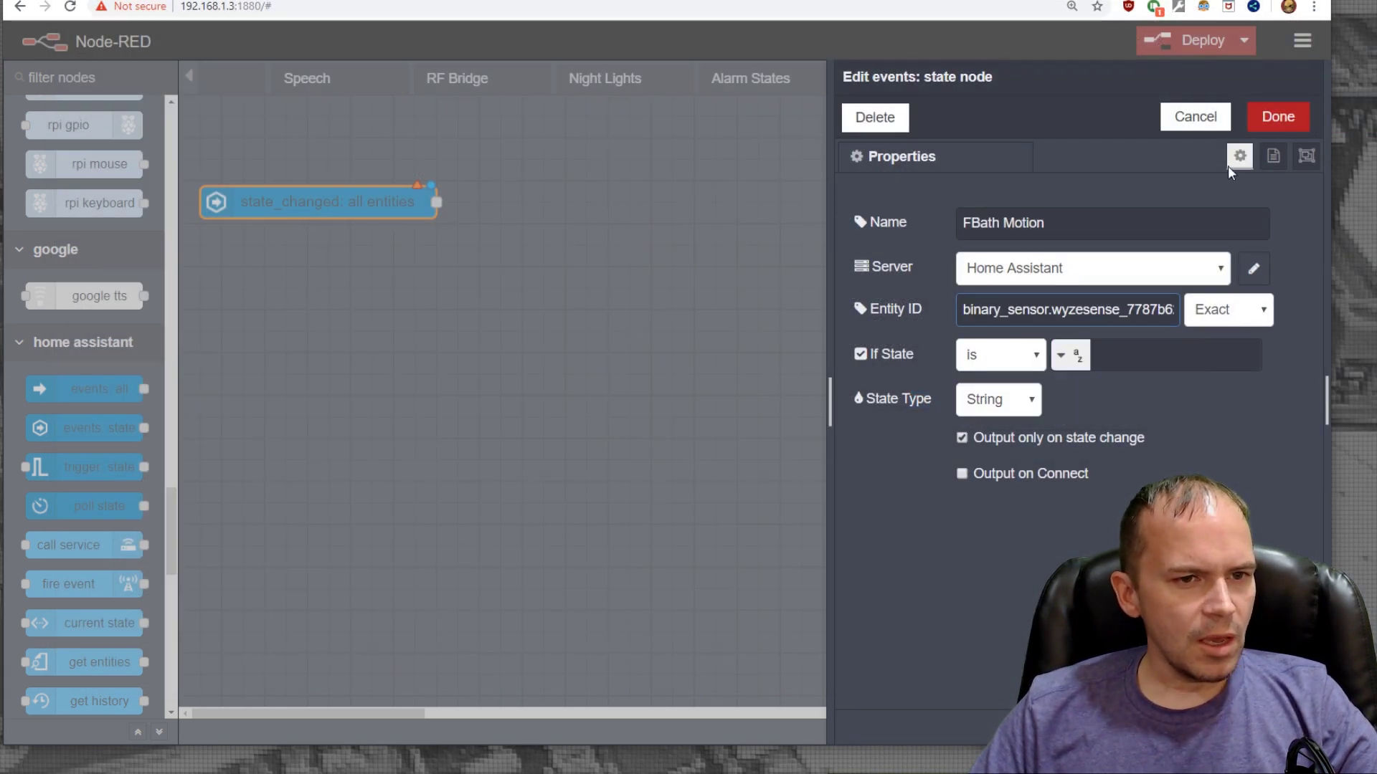
left_click(1267, 124)
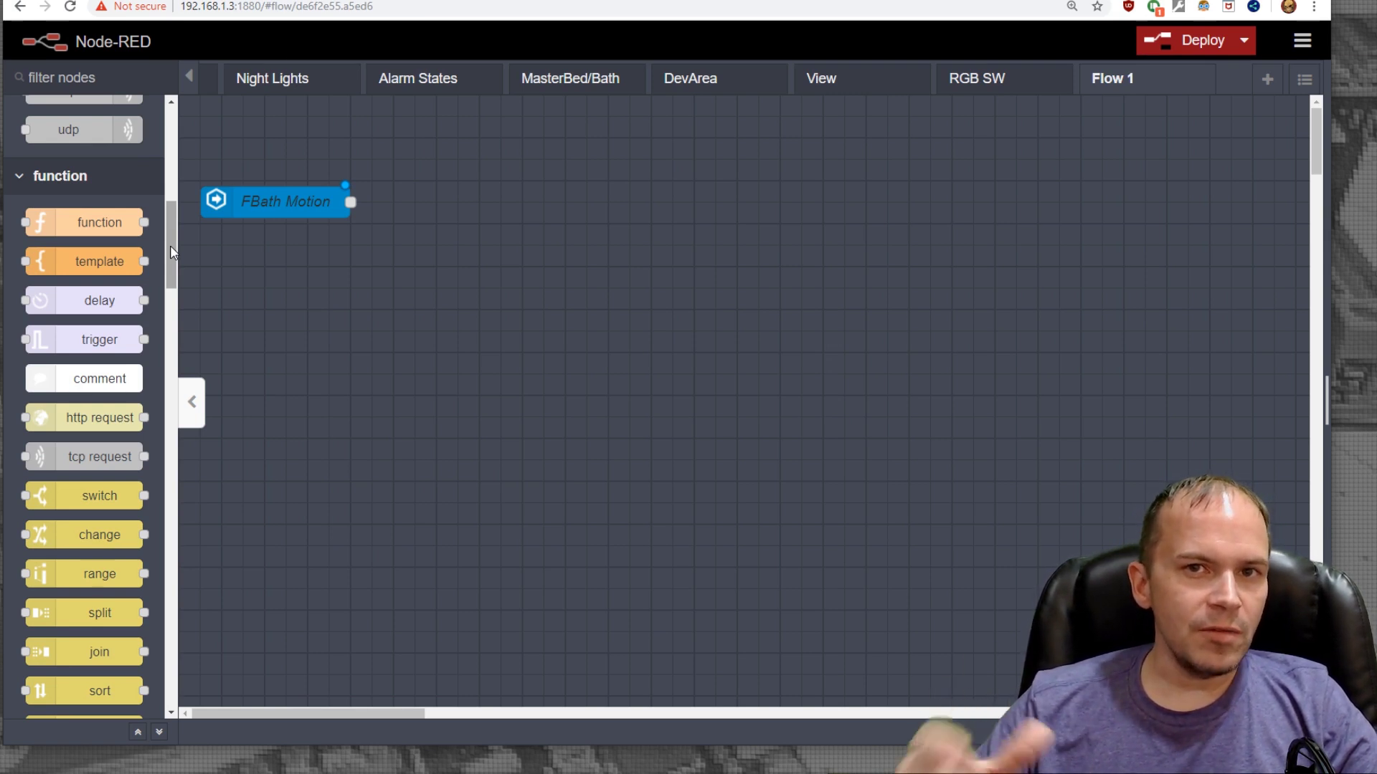
Add a switch node wired to the FBath Motion output and name it On/Off.
left_click_drag(107, 495, 491, 202)
left_click_drag(350, 202, 416, 201)
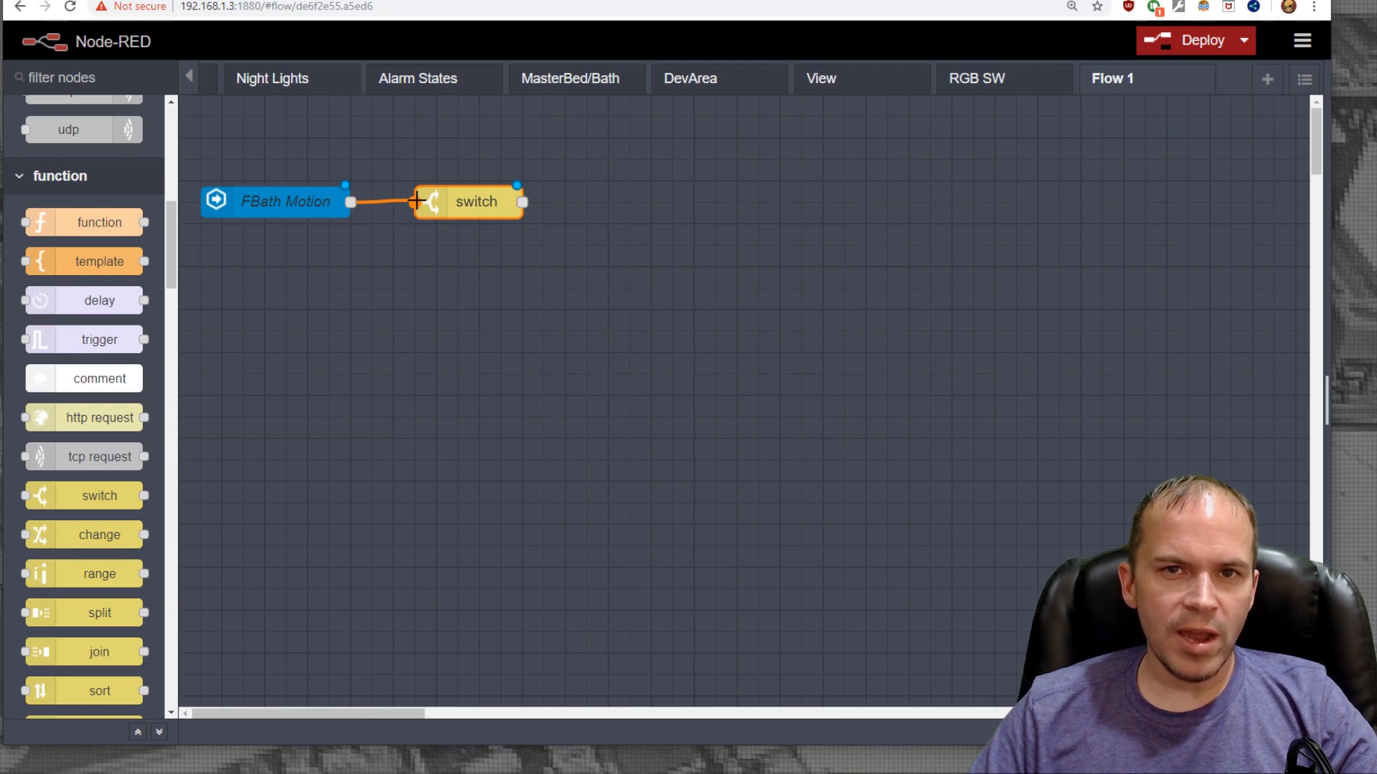
double_click(423, 201)
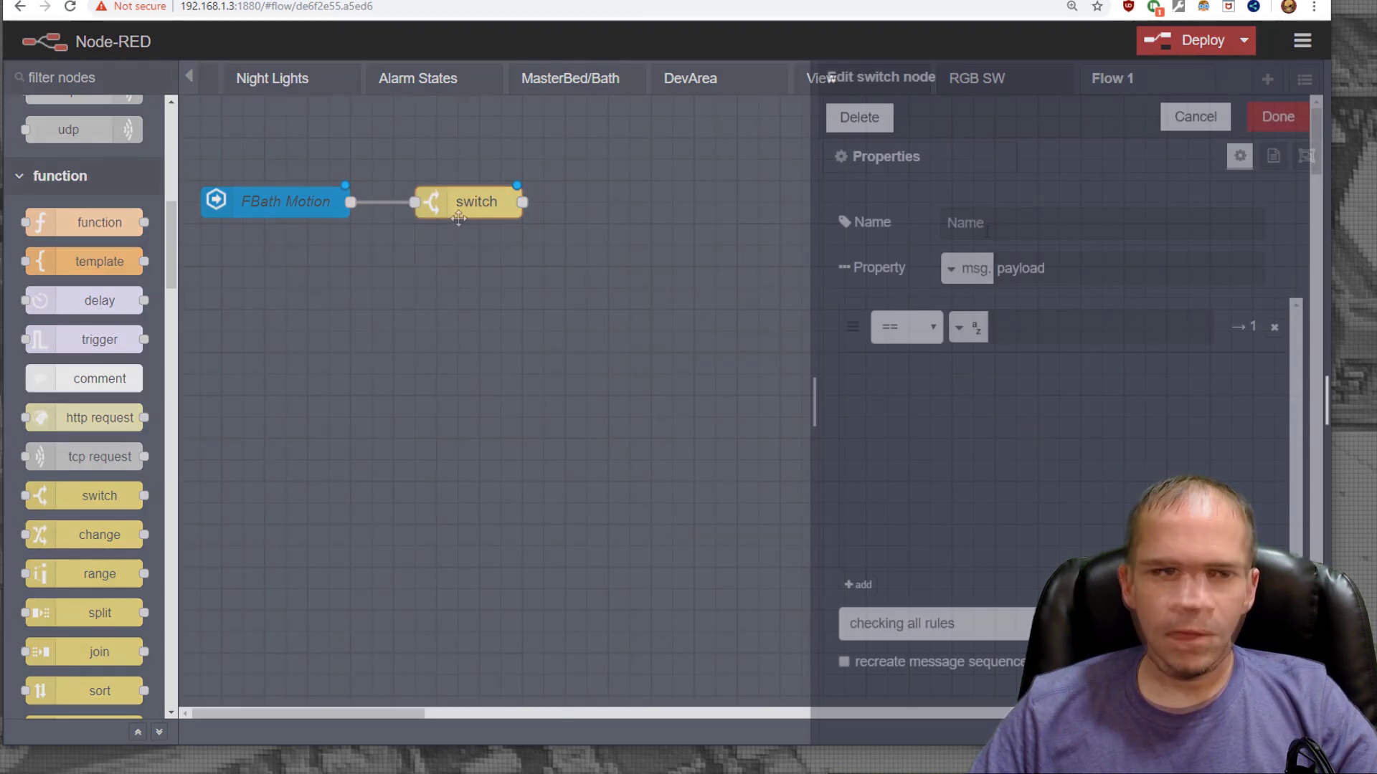
left_click(1002, 221)
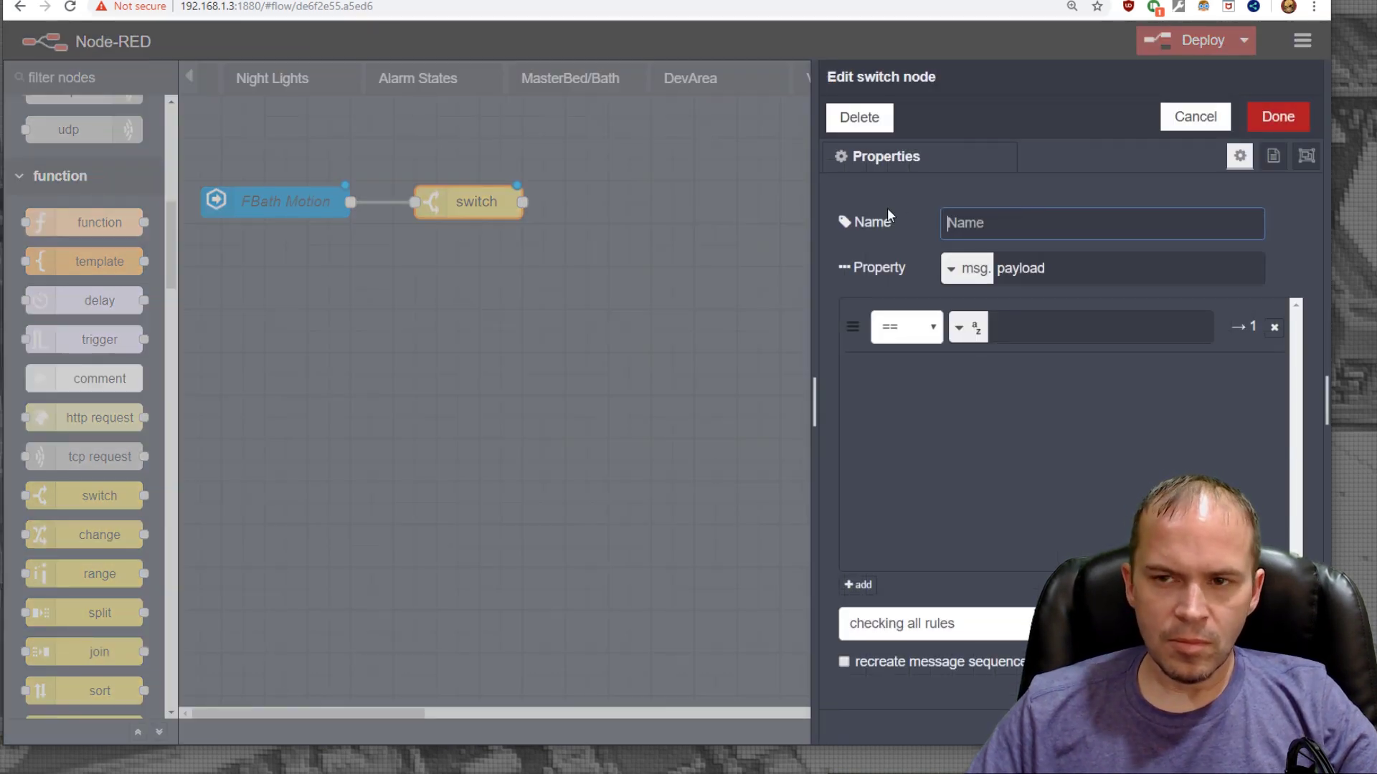
type("On")
key("BackSpace")
type("/Off")
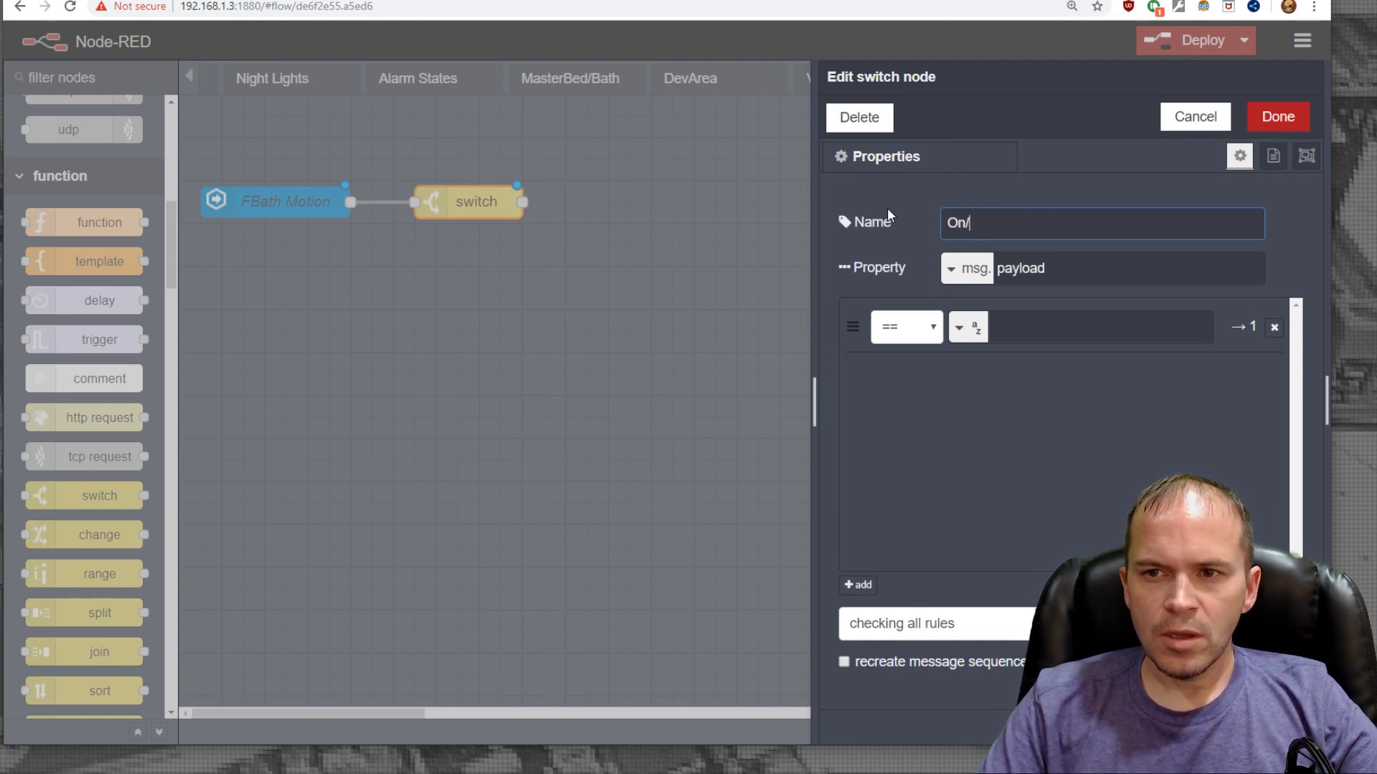
Give the switch node two payload rules, equal to on and equal to off, and save it.
left_click(1043, 325)
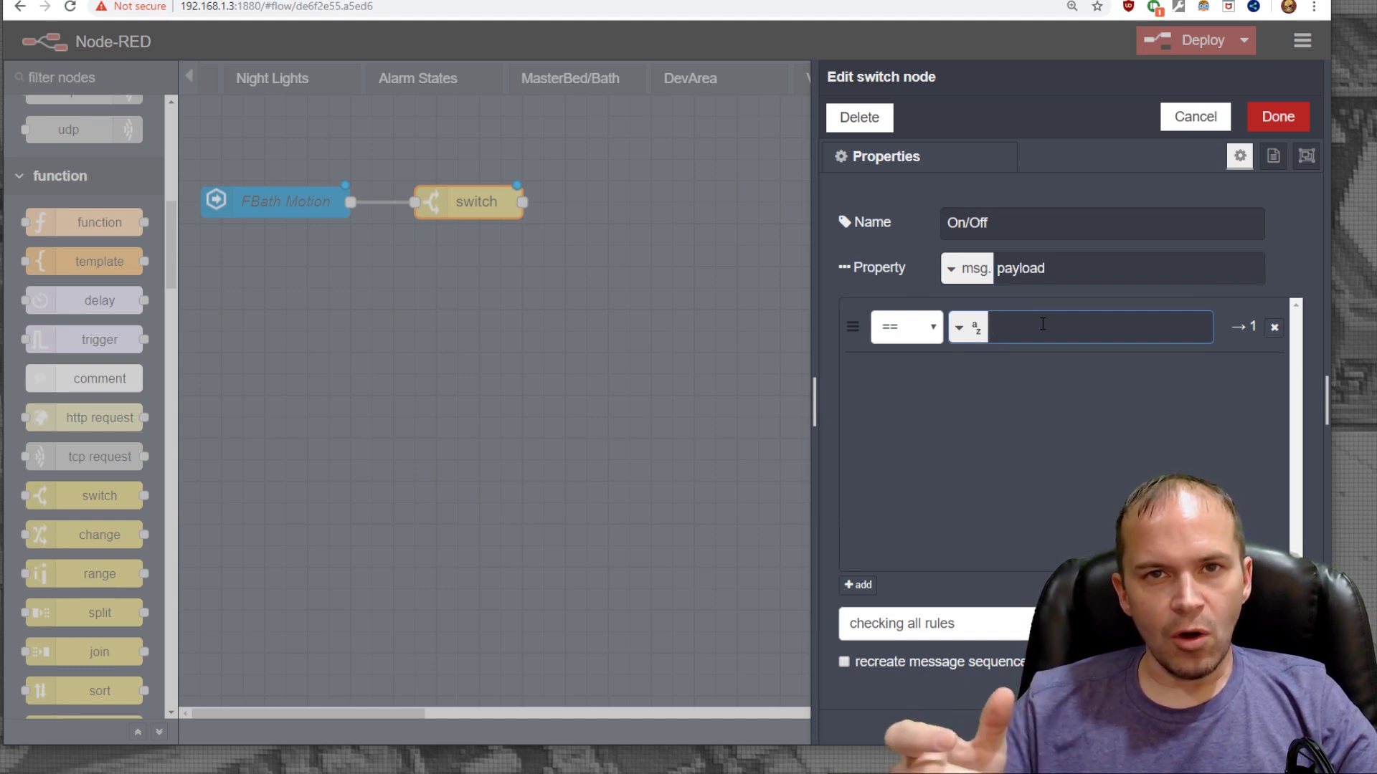
type("on")
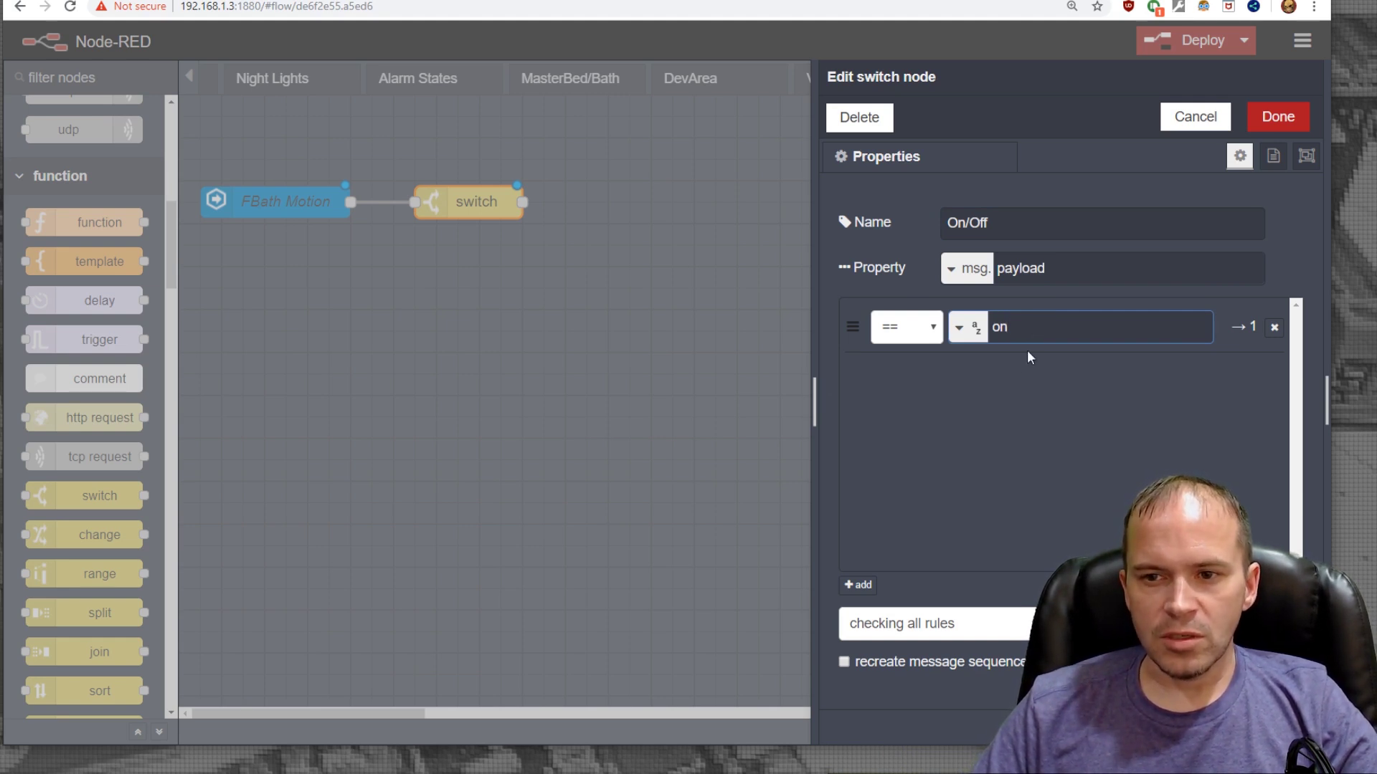
left_click(860, 584)
type("off")
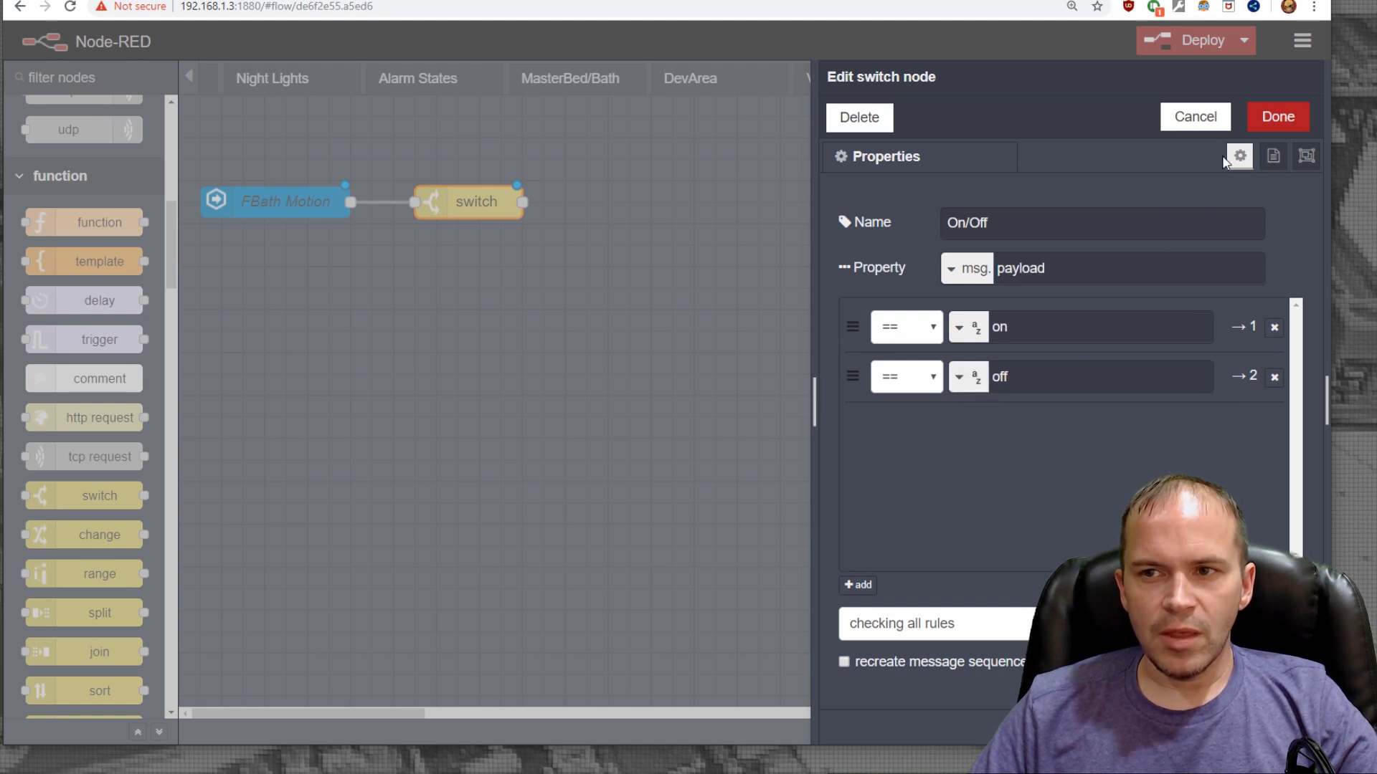
left_click(1270, 118)
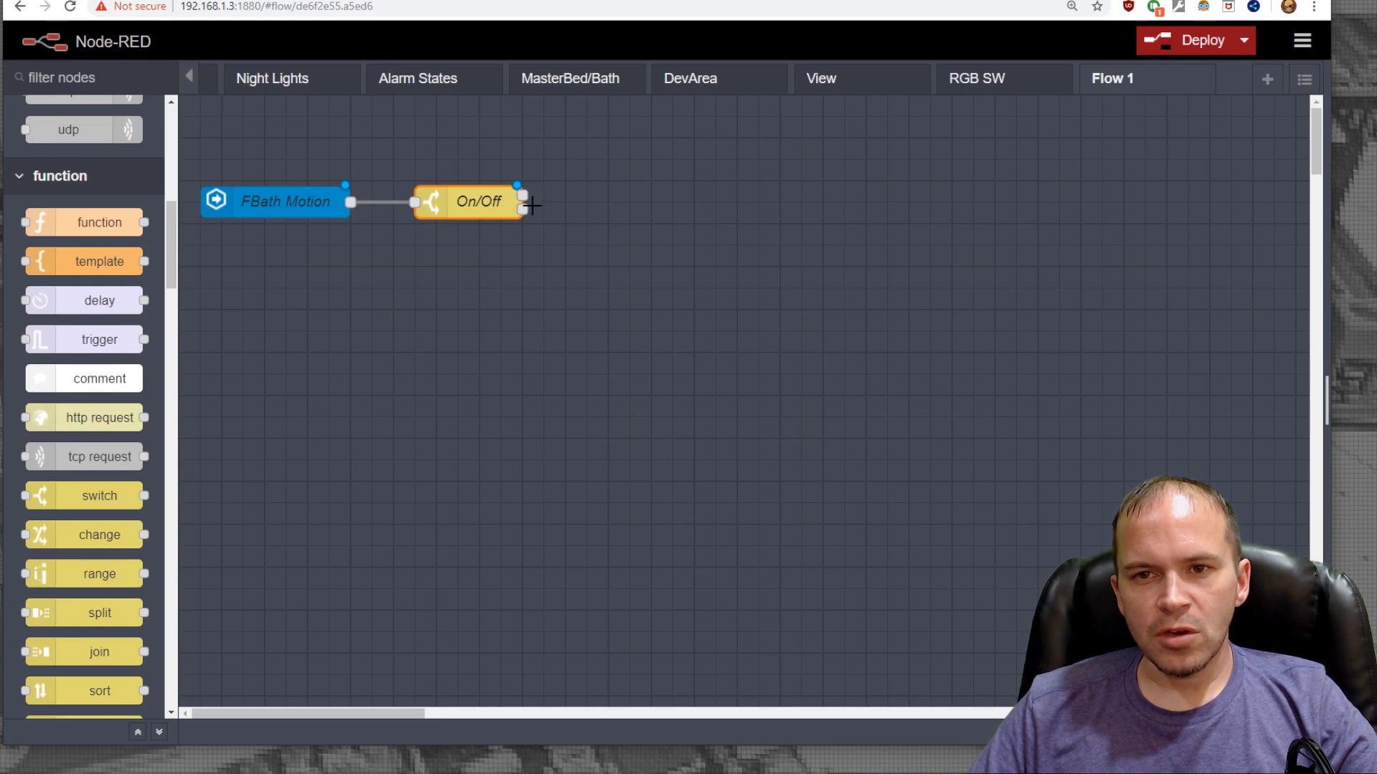
mouse_move(524, 194)
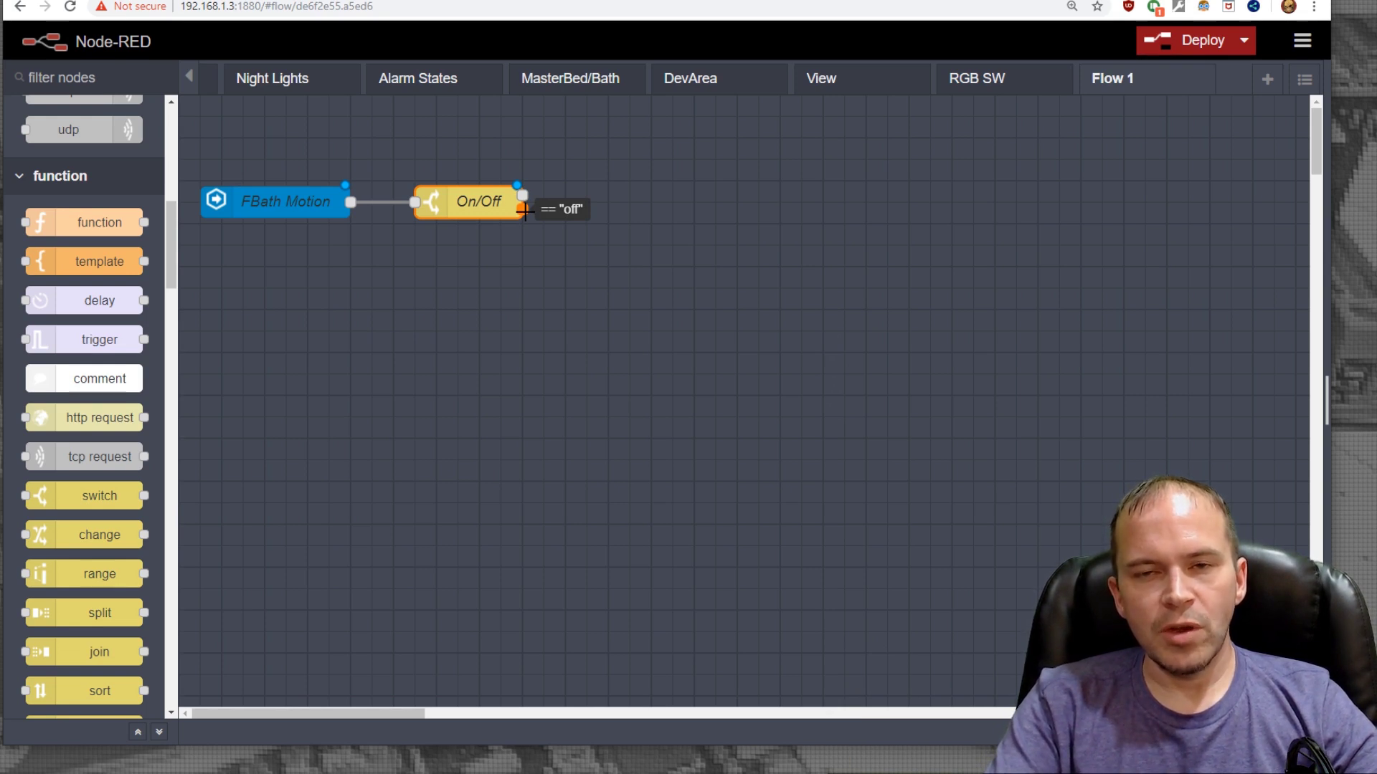
left_click(849, 257)
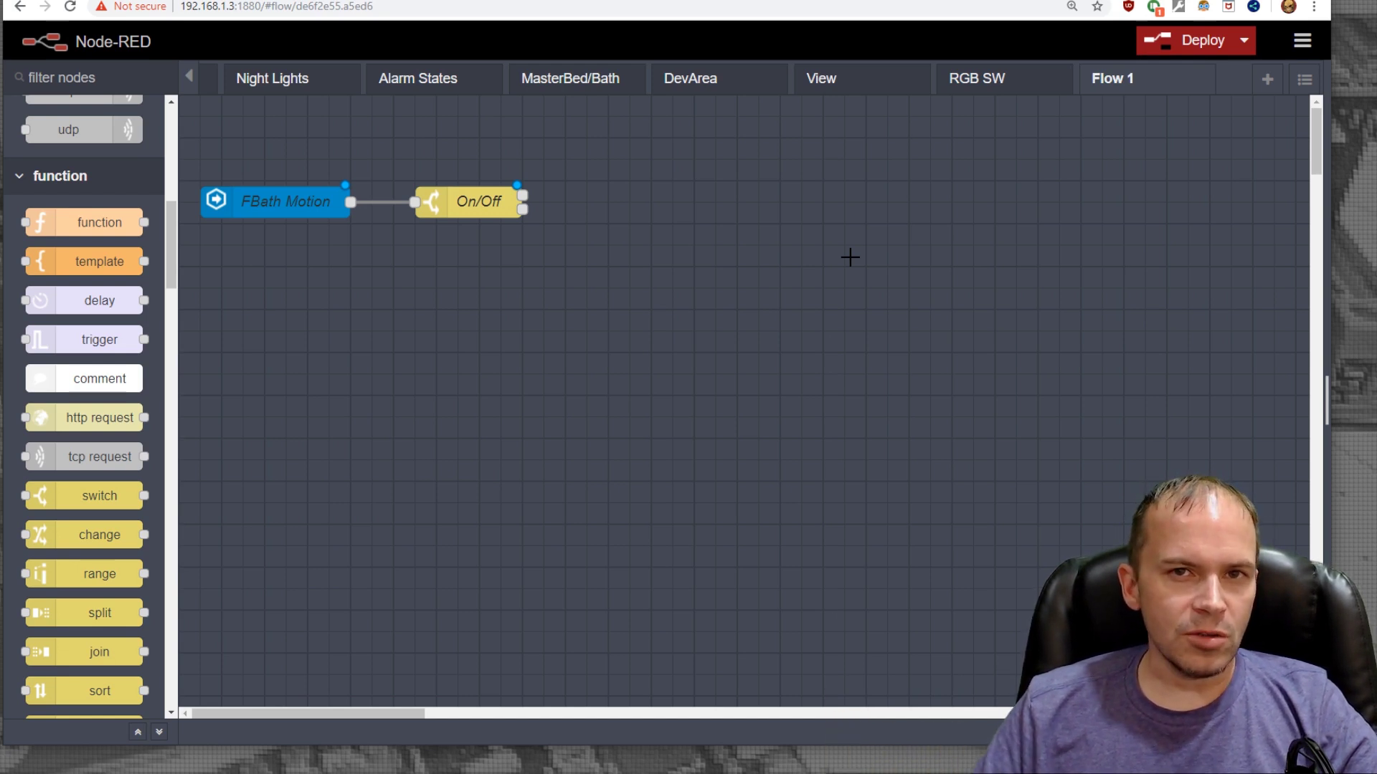
Add an mqtt output node to the right of the On/Off switch node and open its properties.
scroll(74, 647, "up", 8)
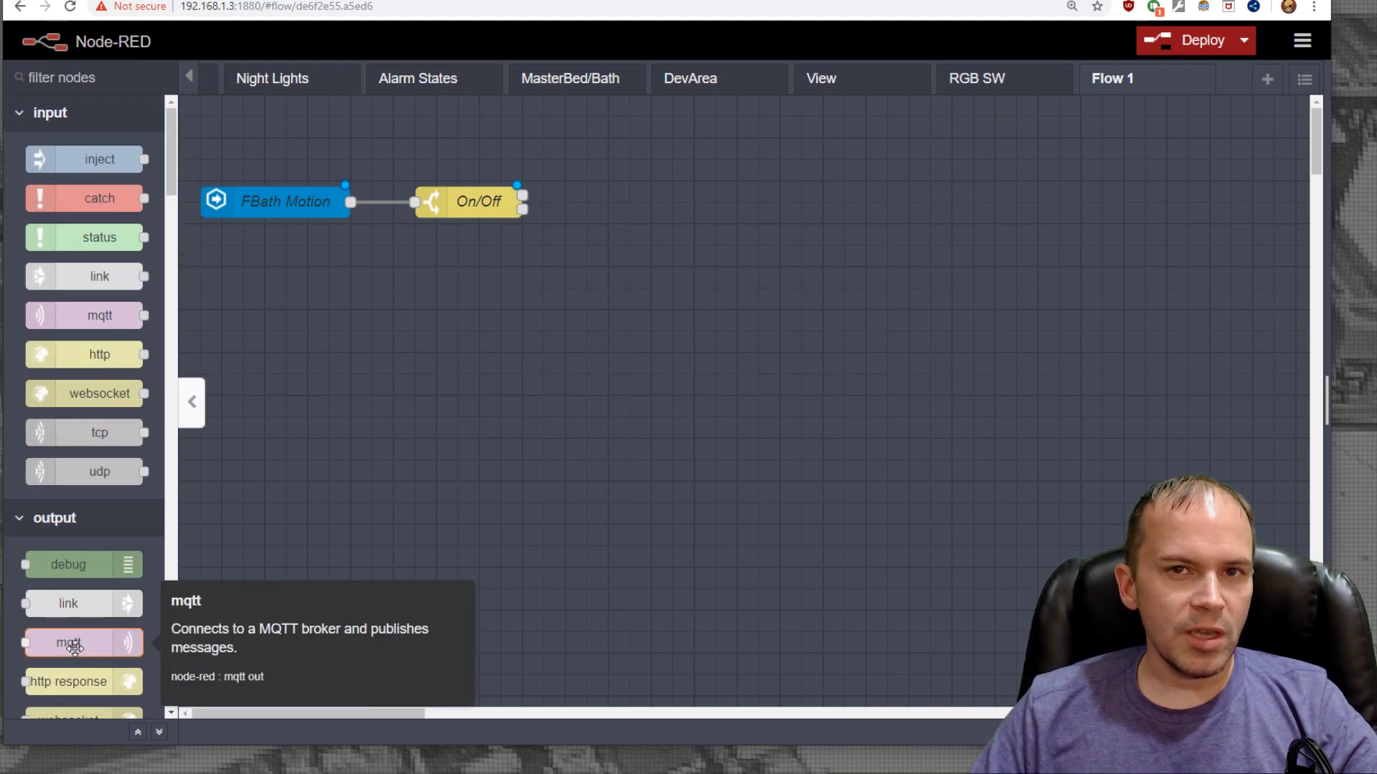
left_click_drag(75, 648, 732, 201)
double_click(733, 202)
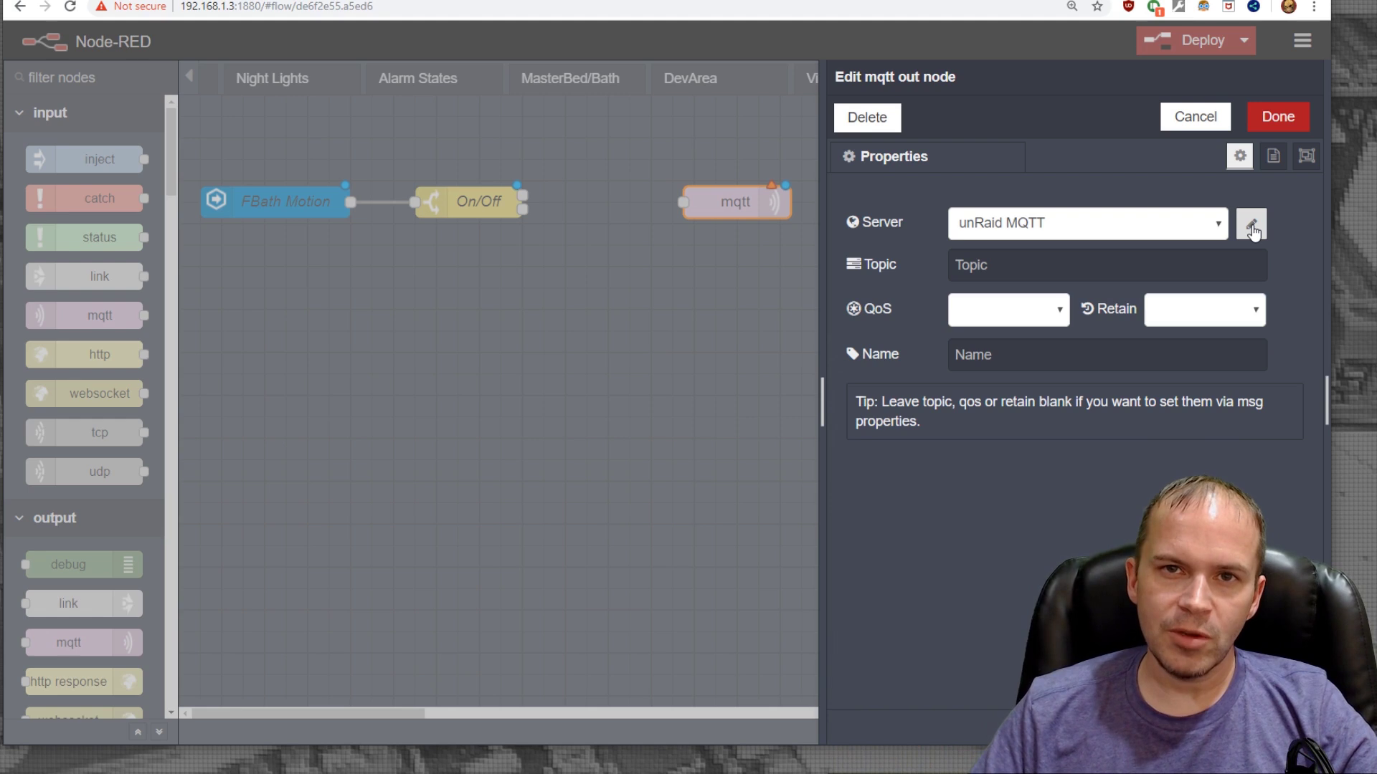
Copy the topic tele/SW_FBath_Light/STATE from the light switch's Tasmota console into the mqtt node's topic.
left_click(1026, 273)
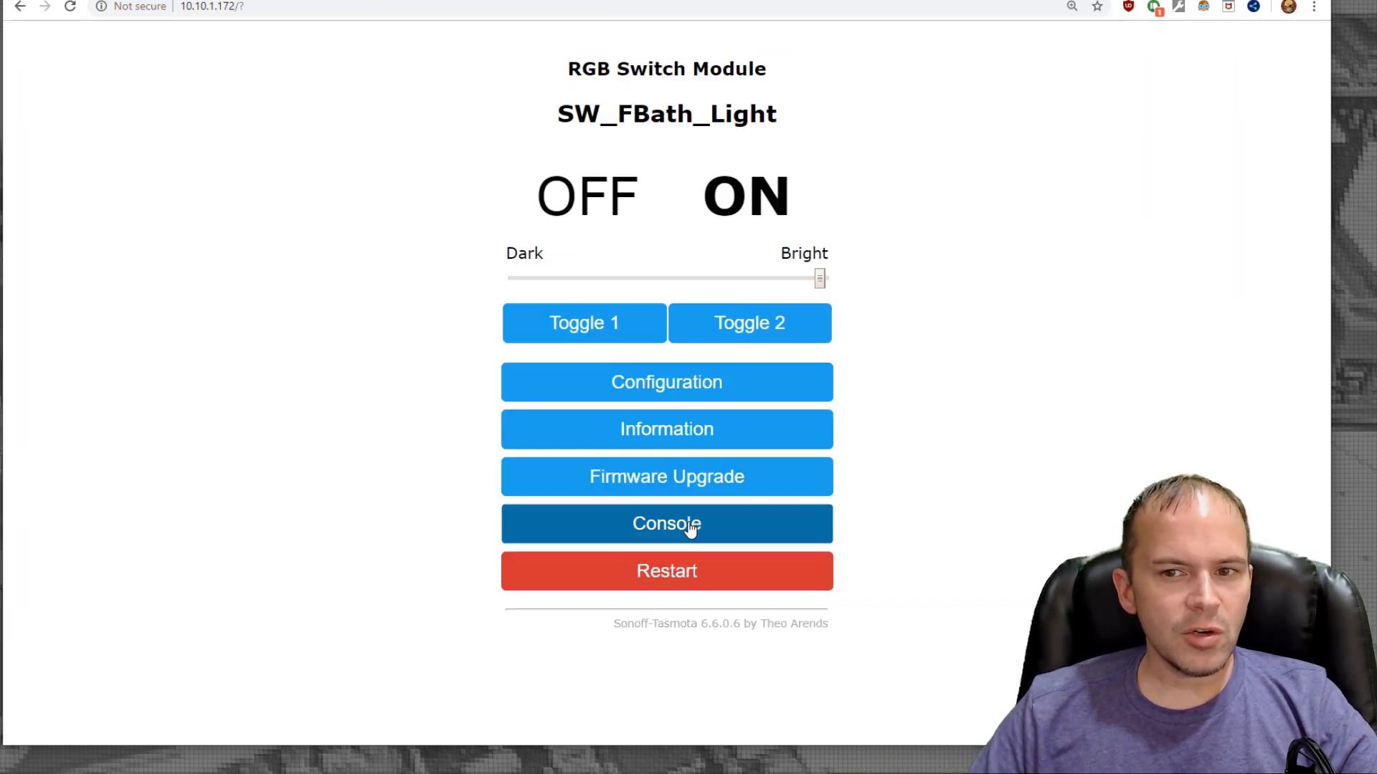
left_click(690, 529)
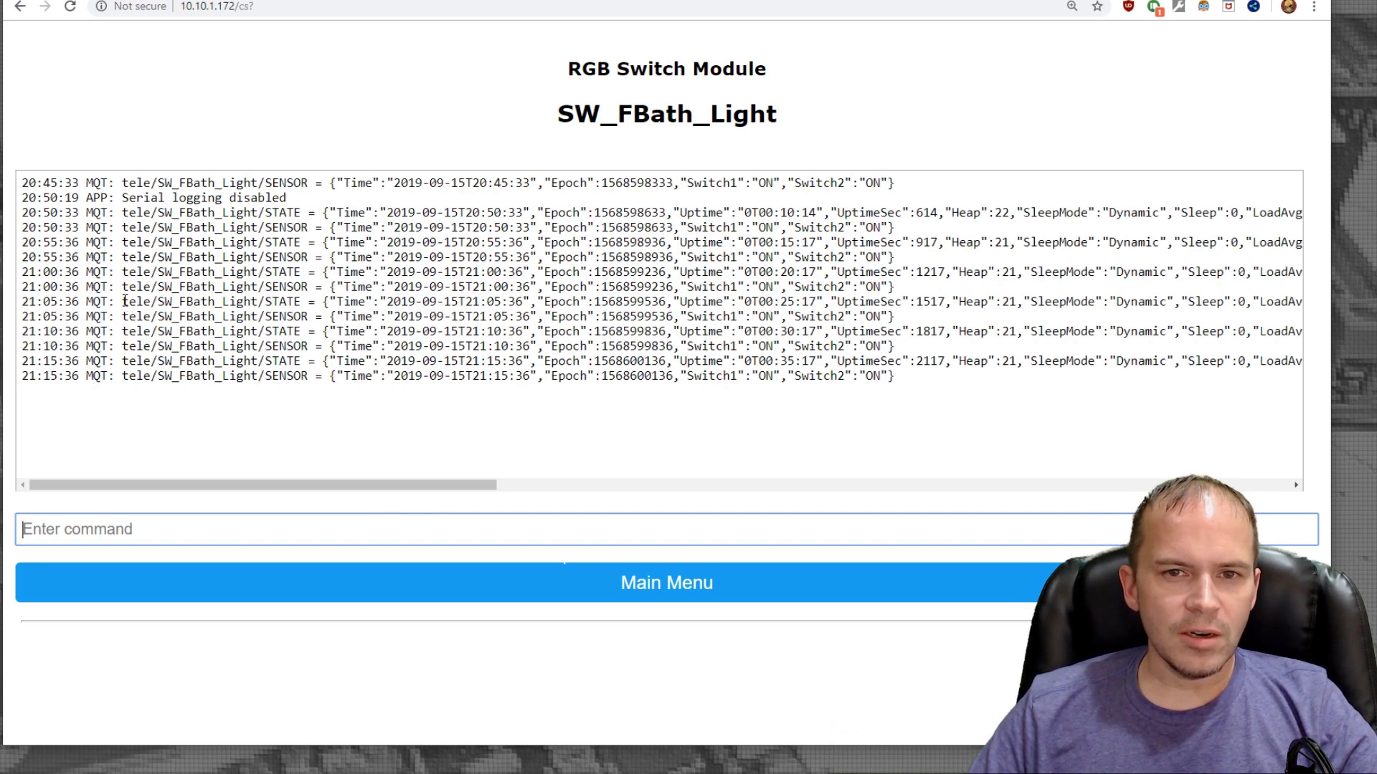
left_click_drag(125, 301, 277, 304)
left_click_drag(278, 305, 298, 304)
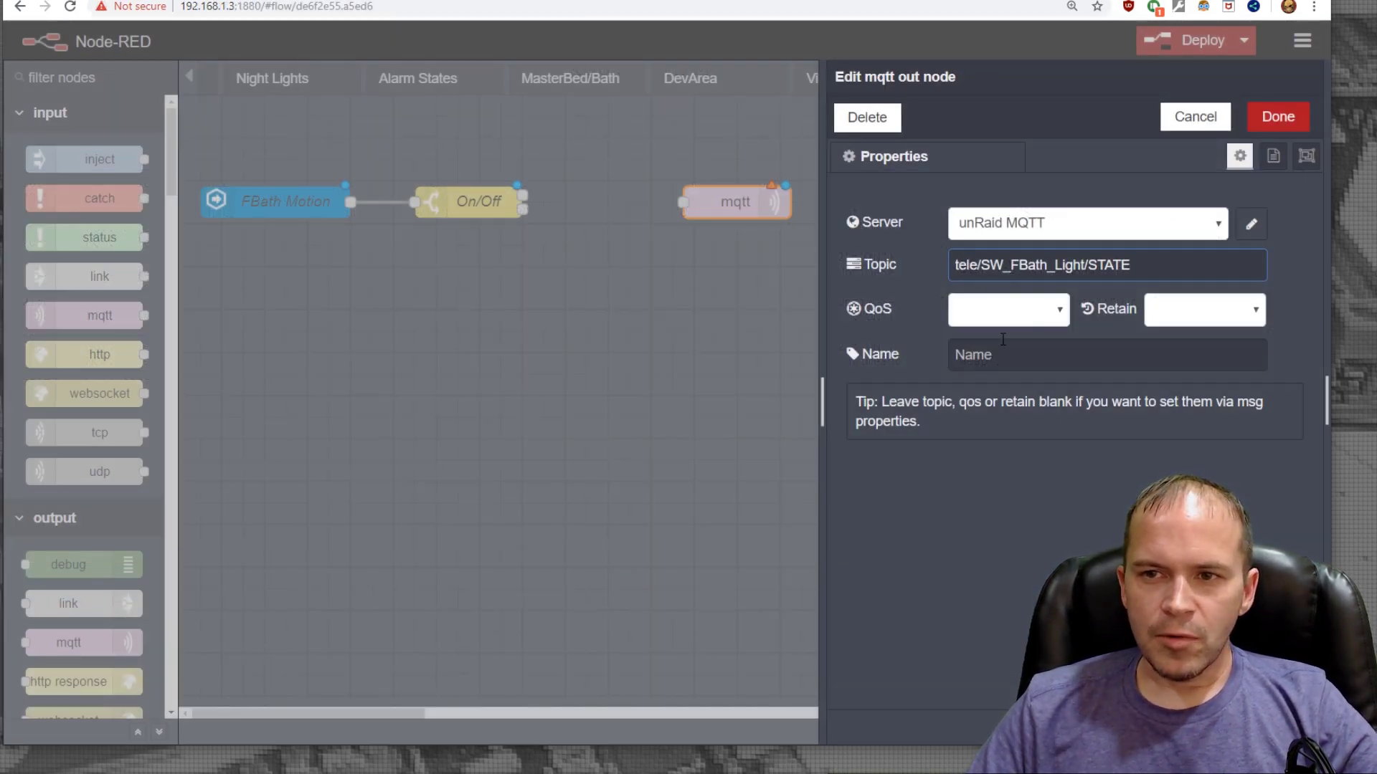
Change the mqtt node's topic to cmnd/SW_FBath_Light/POWER1.
key("Home")
key("shift+Right")
type("cmnd")
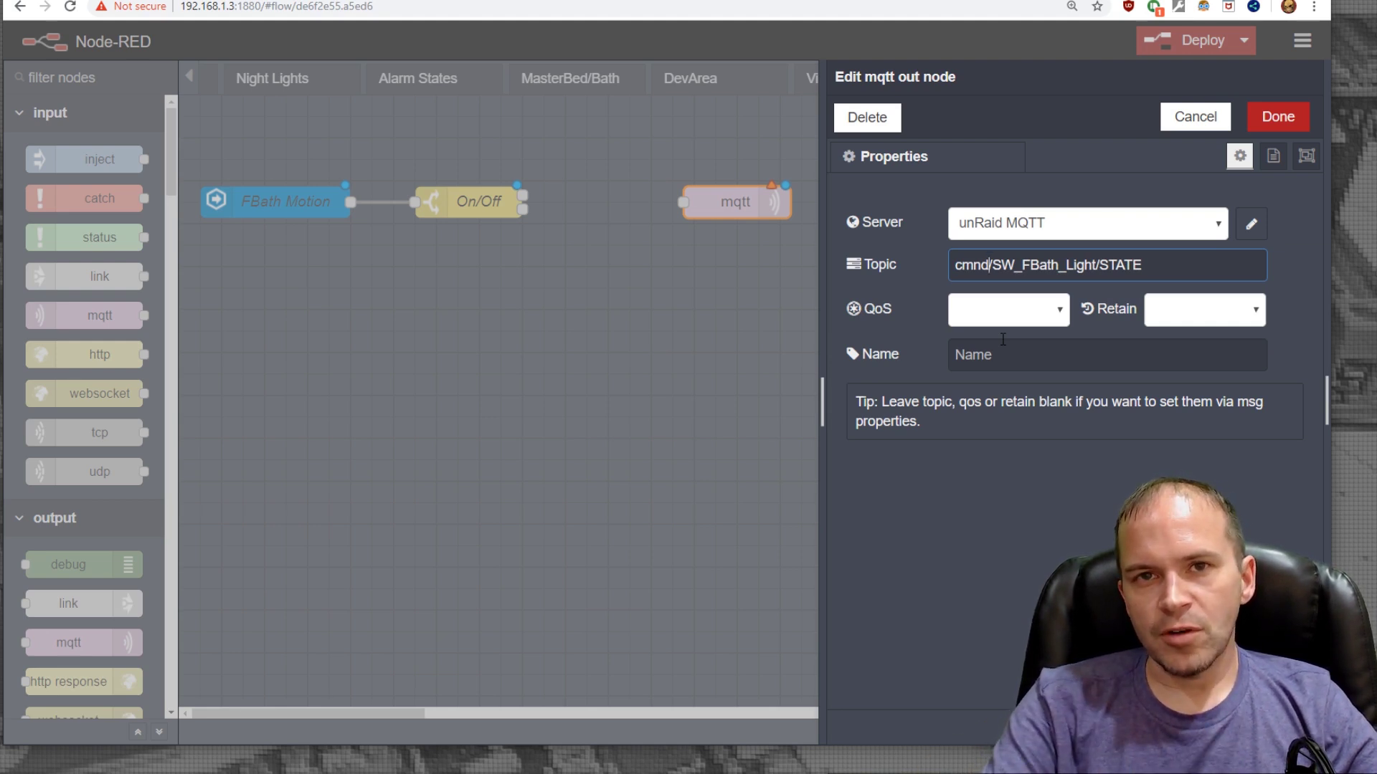
key("shift+Right")
key("shift+Right")
key("shift+Right")
key("shift+Right")
key("shift+Right")
type("POWER1")
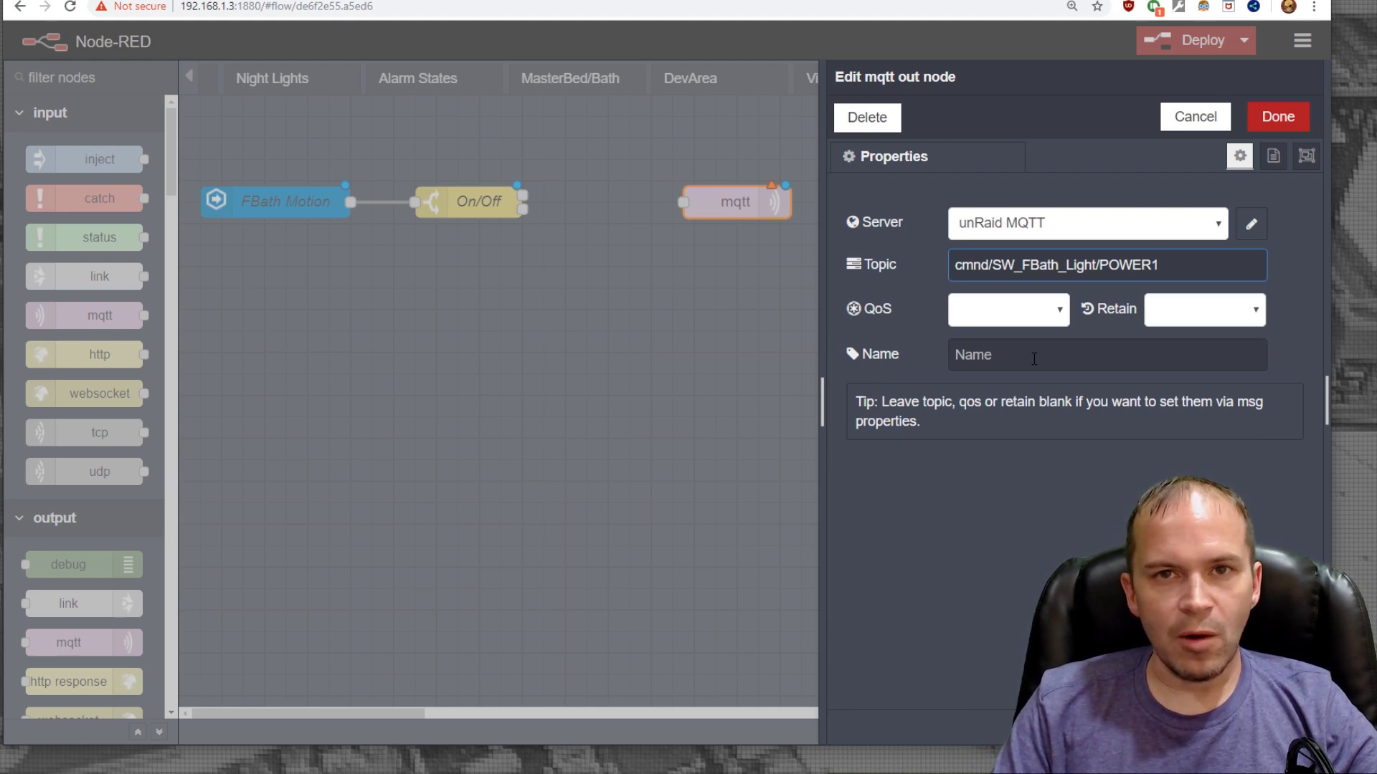
type("ON")
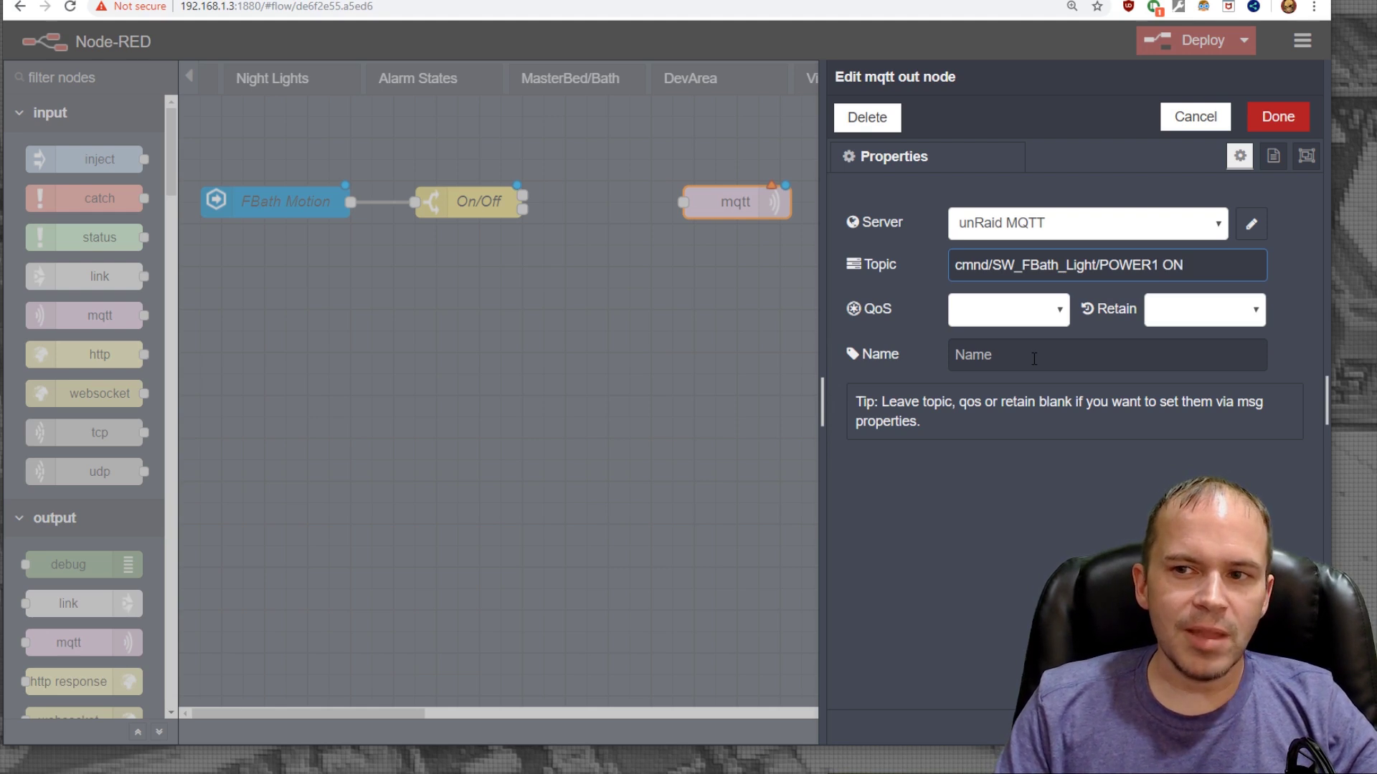
key("BackSpace")
key("BackSpace")
key("BackSpace")
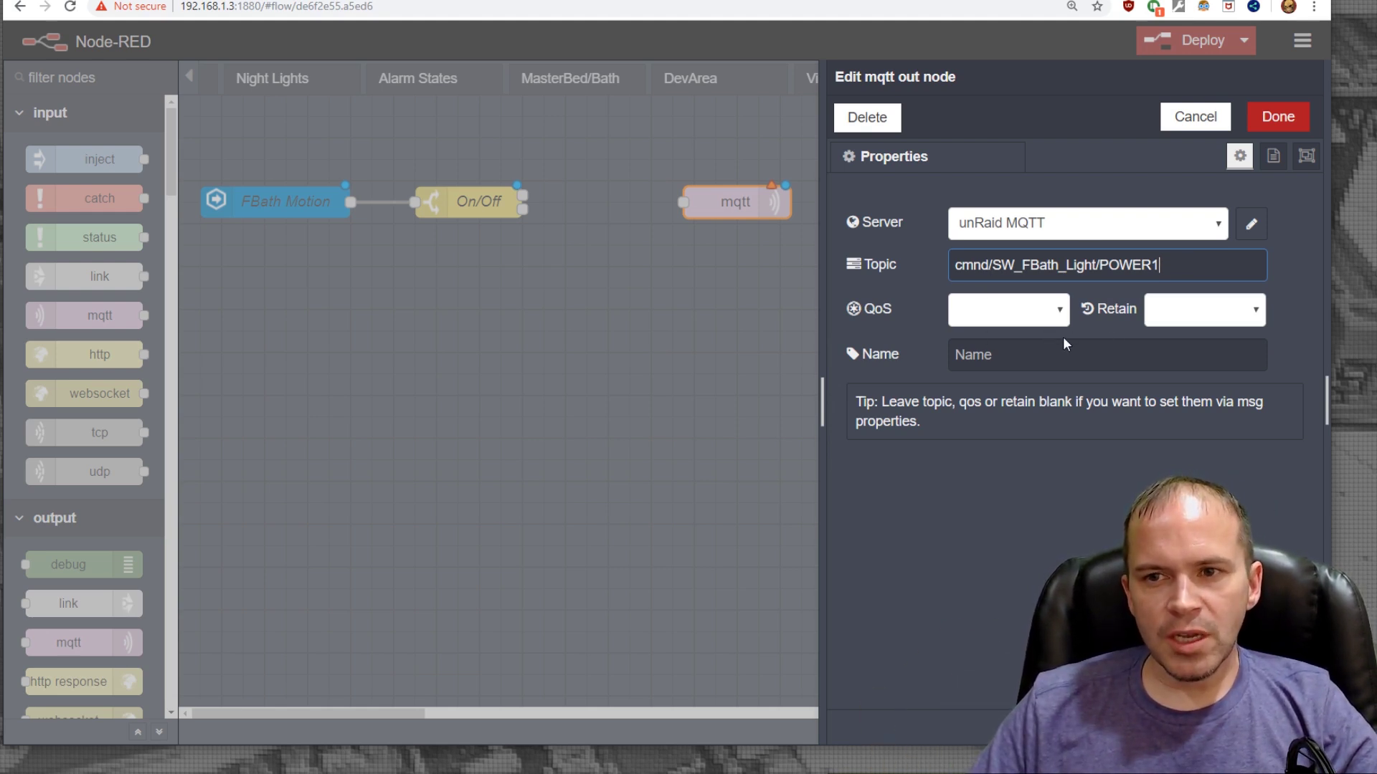
Save the mqtt output node and wire the On/Off node's "on" output to it.
left_click(1274, 123)
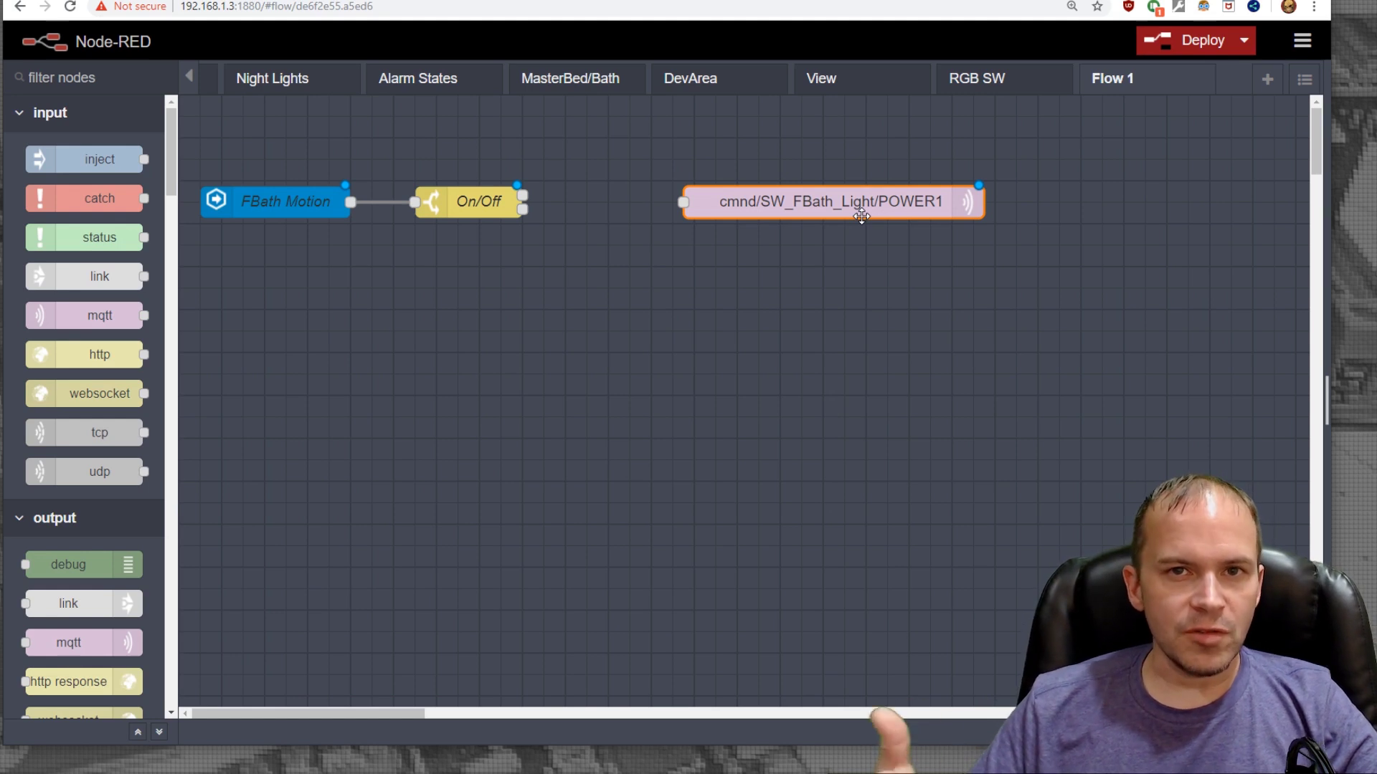
left_click_drag(526, 194, 683, 202)
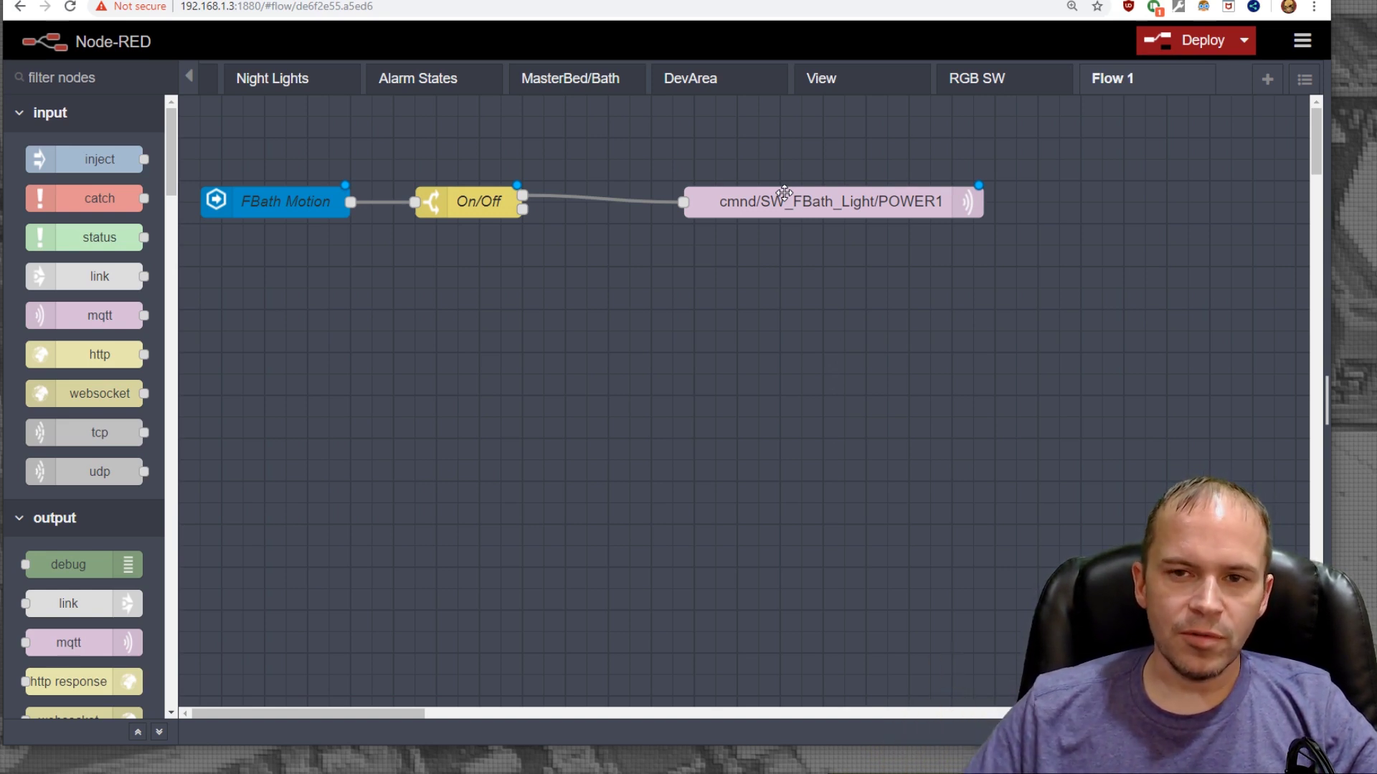
Add a stoptimer node below the On/Off node and set its timer to 180 seconds.
left_click(100, 81)
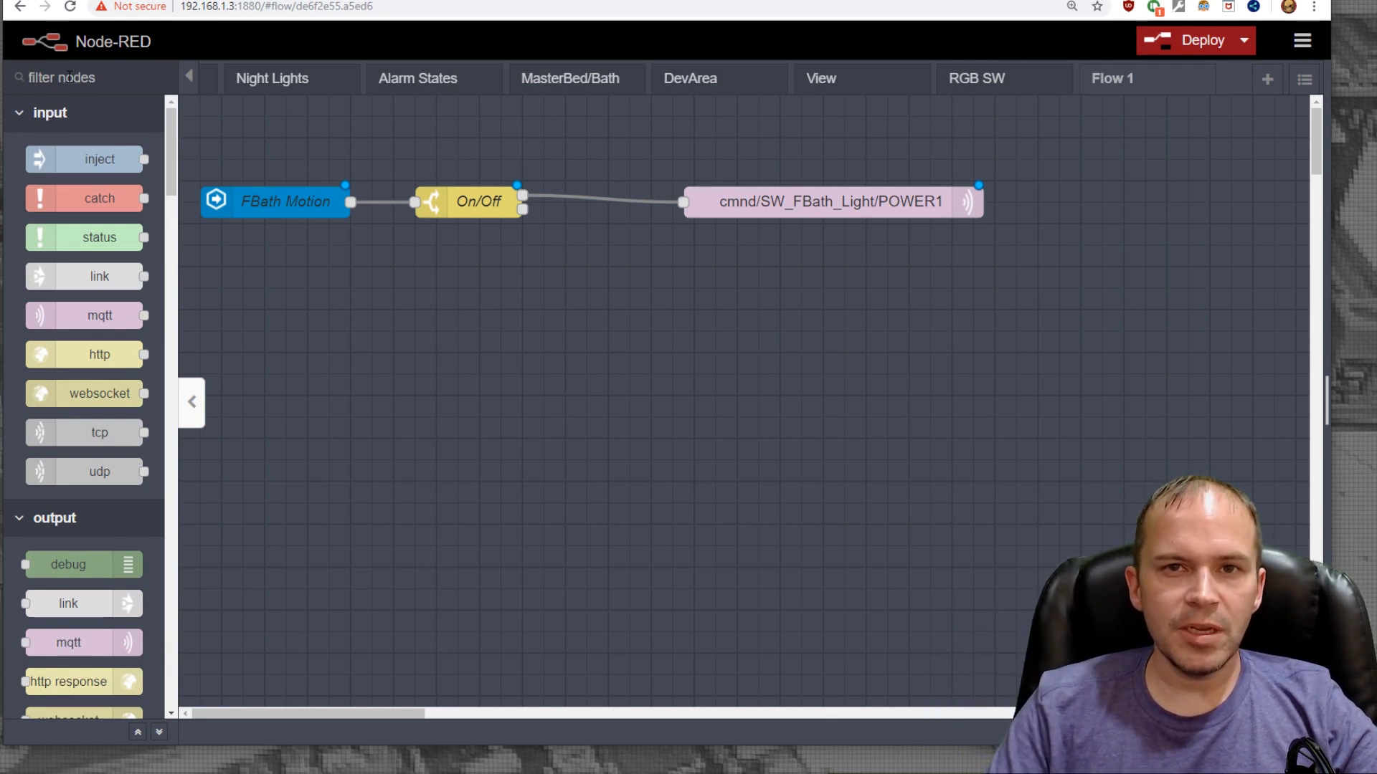
type("stop")
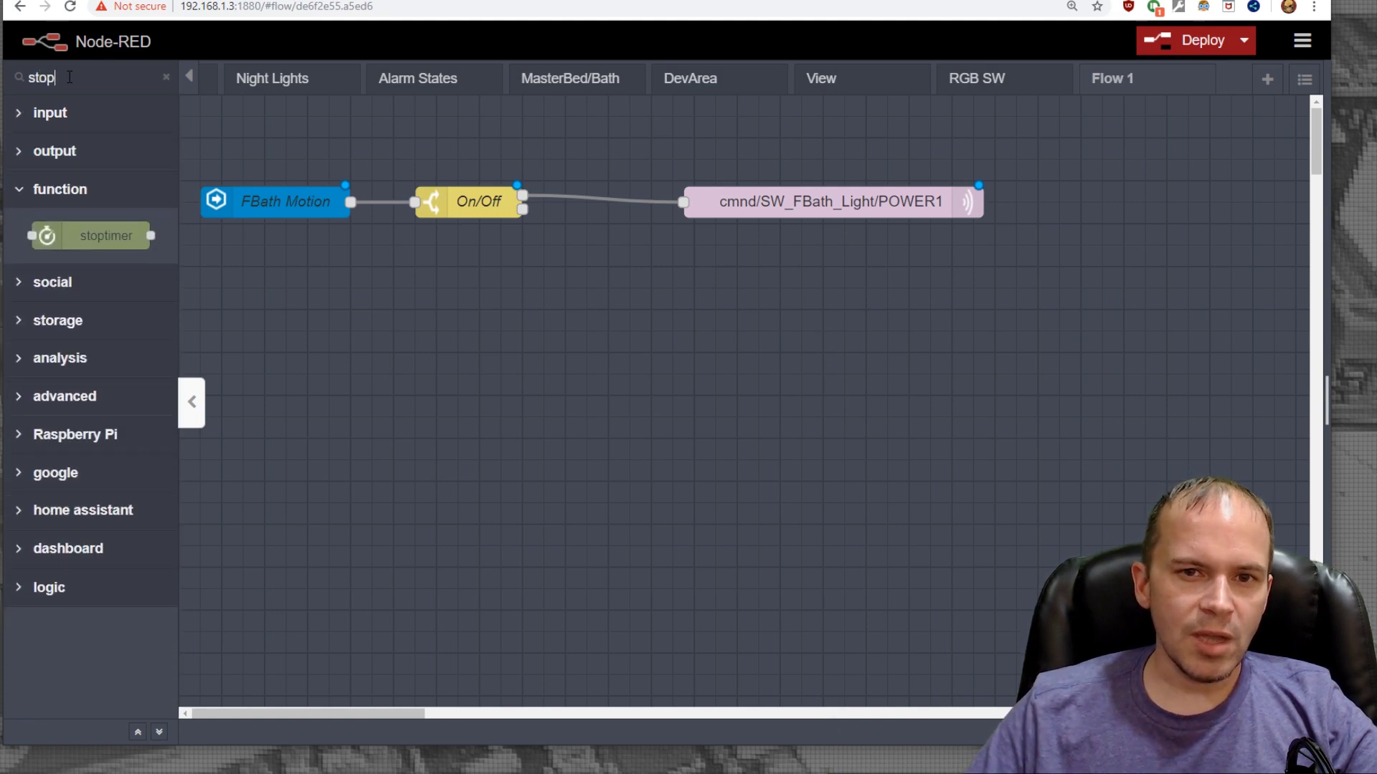
left_click_drag(119, 235, 631, 258)
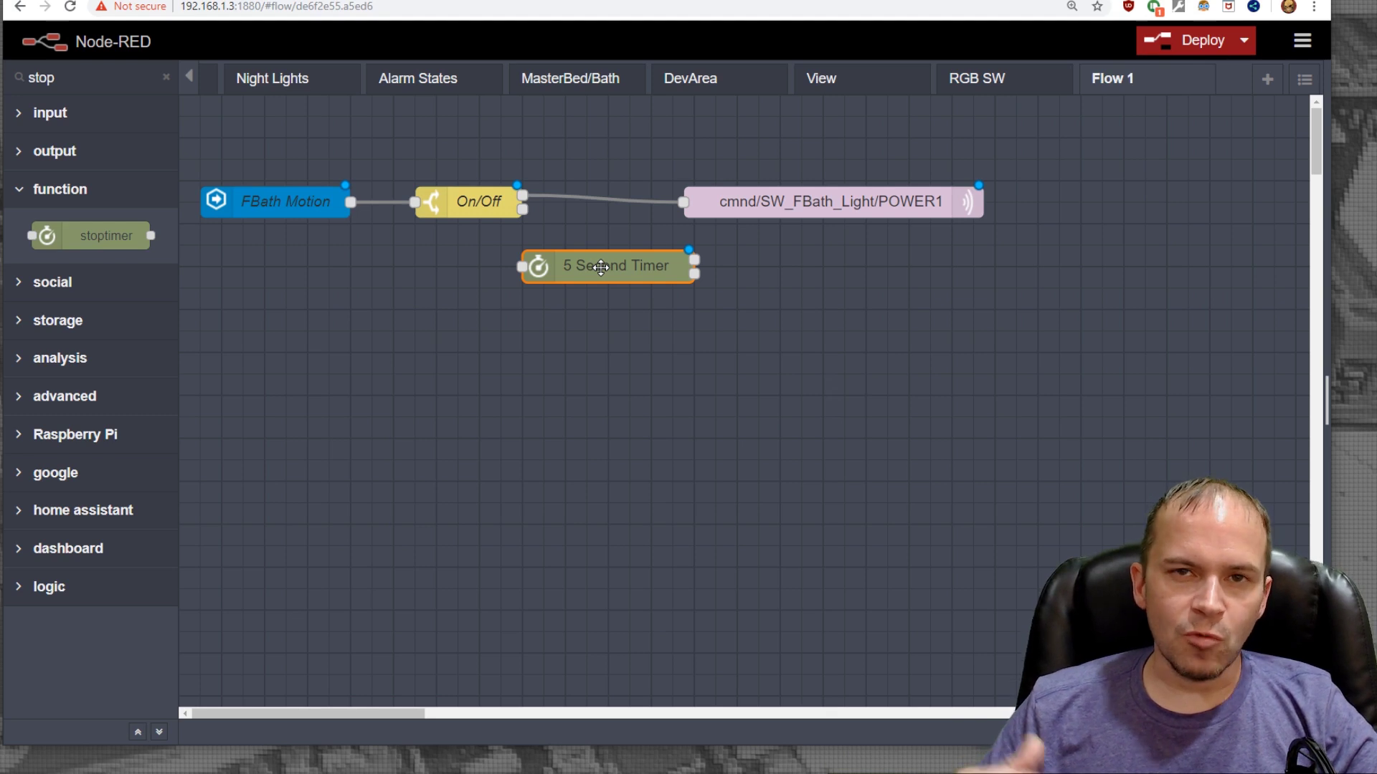
double_click(601, 268)
double_click(1013, 223)
type("180")
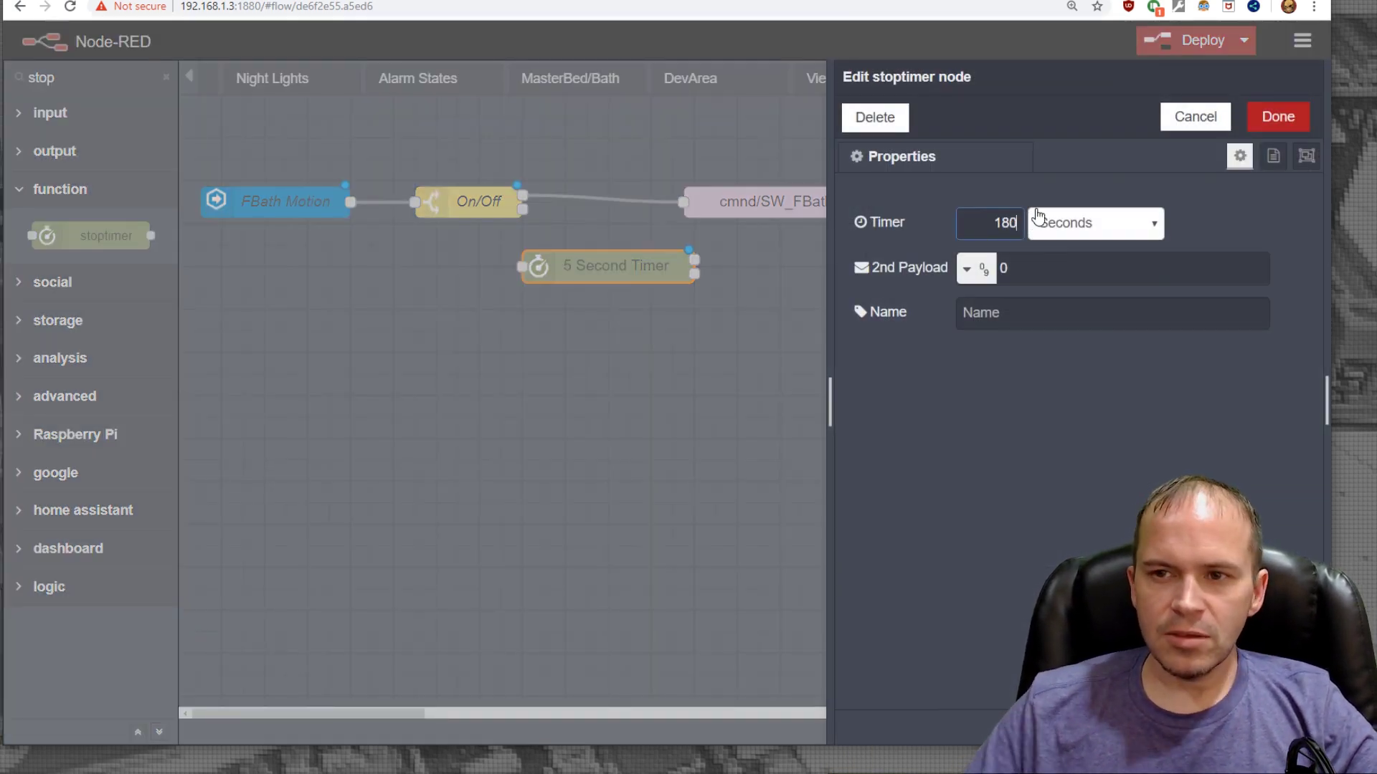
left_click(1271, 128)
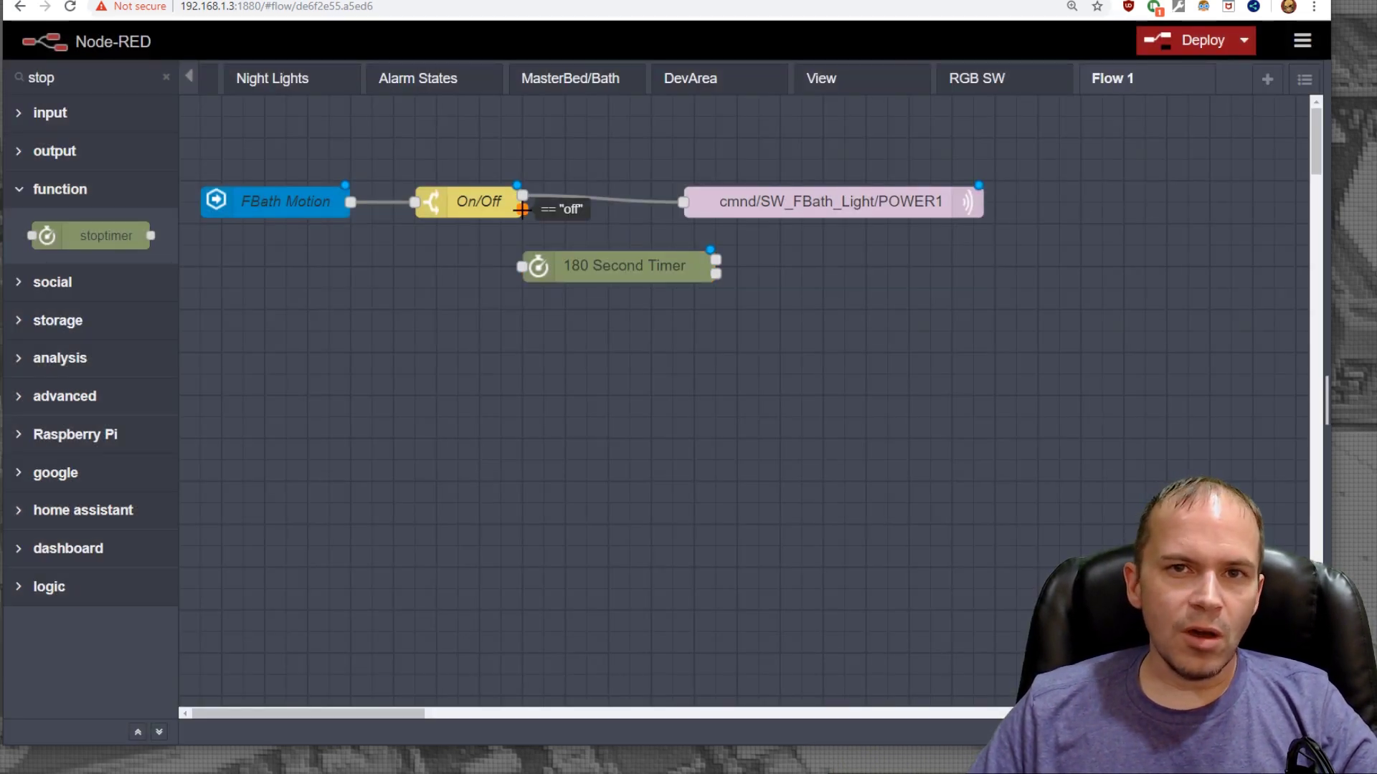
Wire both On/Off outputs into the timer and the timer's Original Payload output to the mqtt node, shifting that node right for room.
left_click_drag(522, 208, 519, 266)
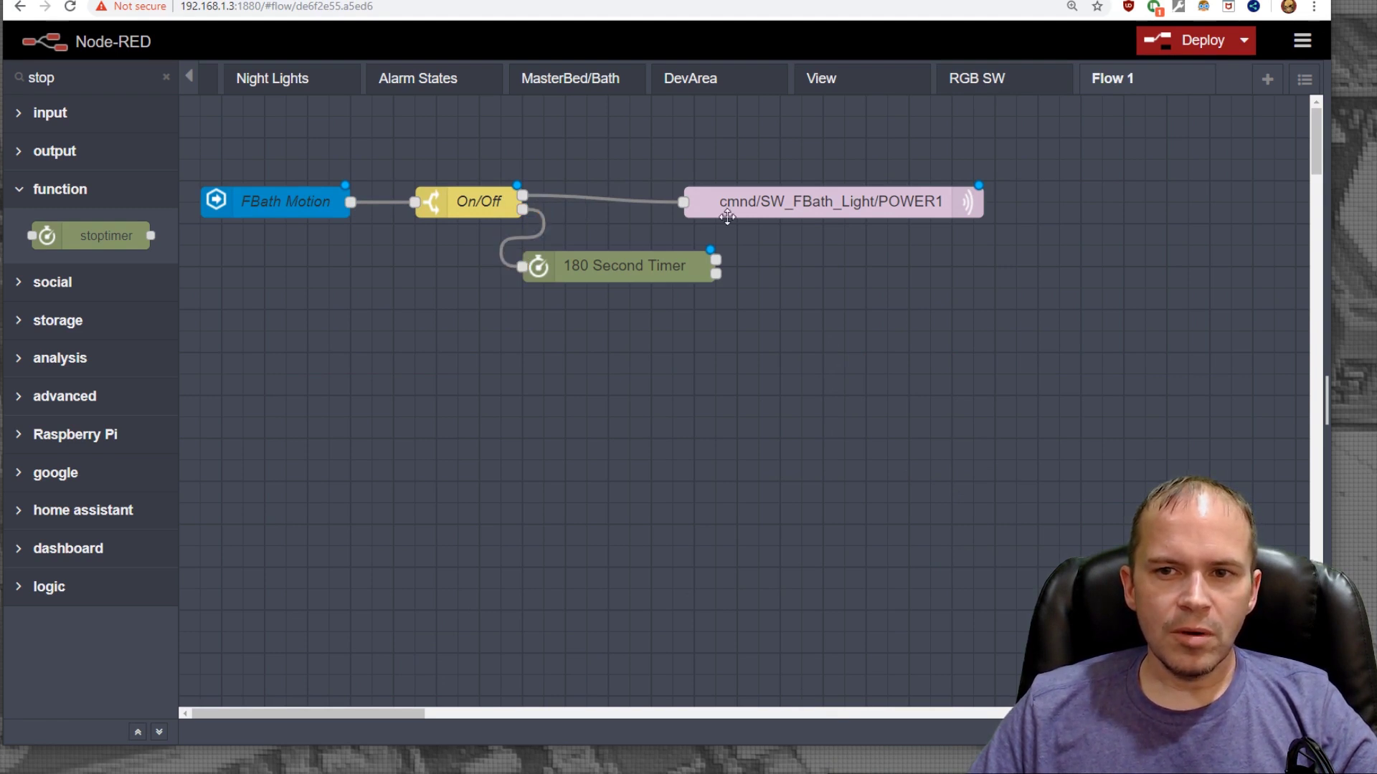
left_click_drag(773, 207, 859, 209)
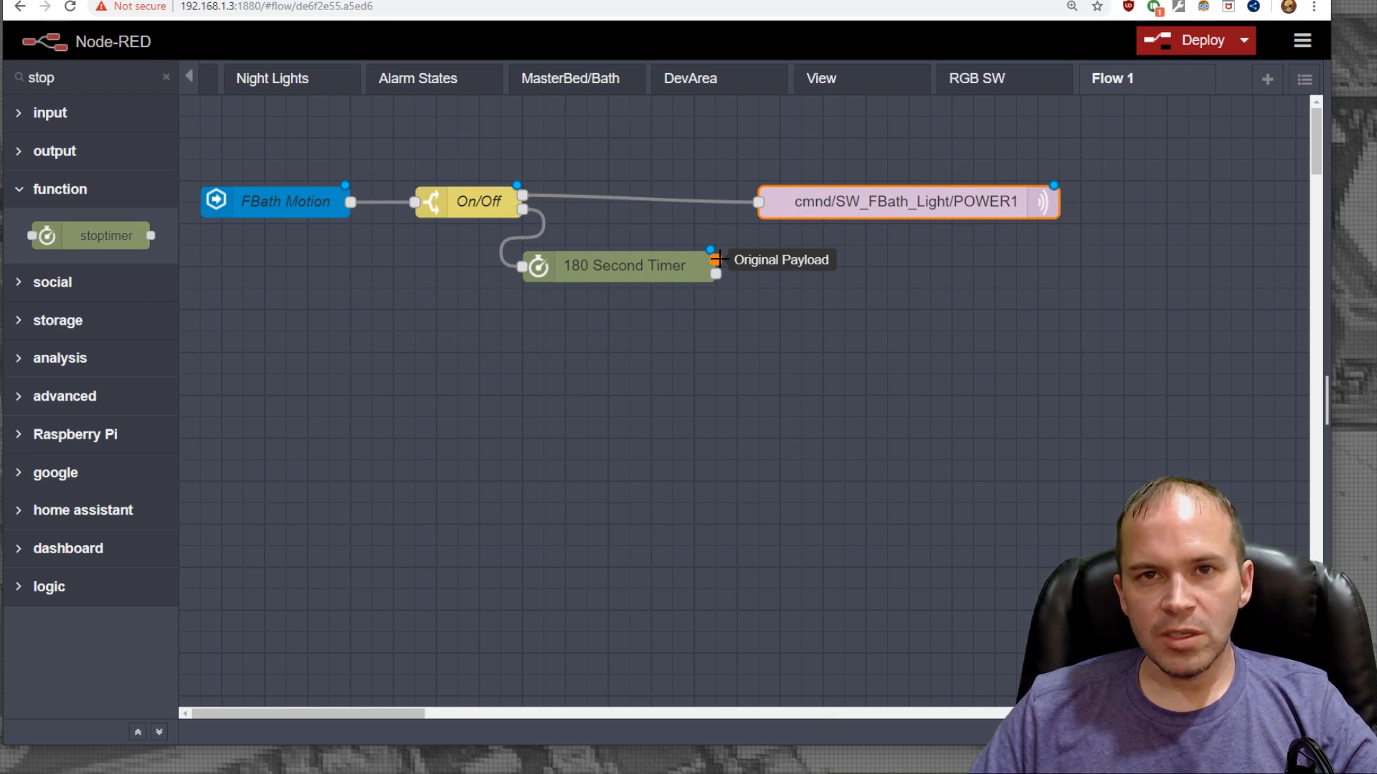
left_click_drag(717, 259, 759, 201)
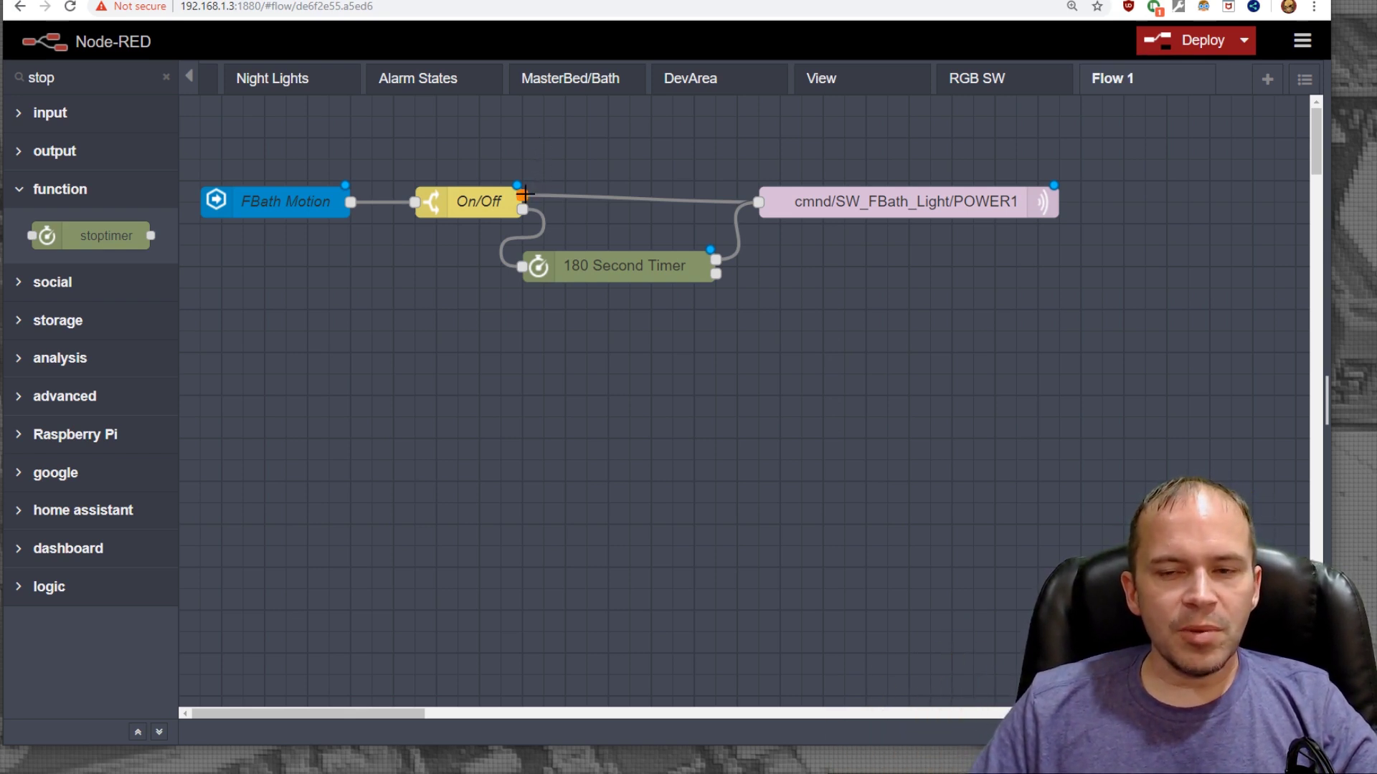
left_click_drag(525, 193, 523, 266)
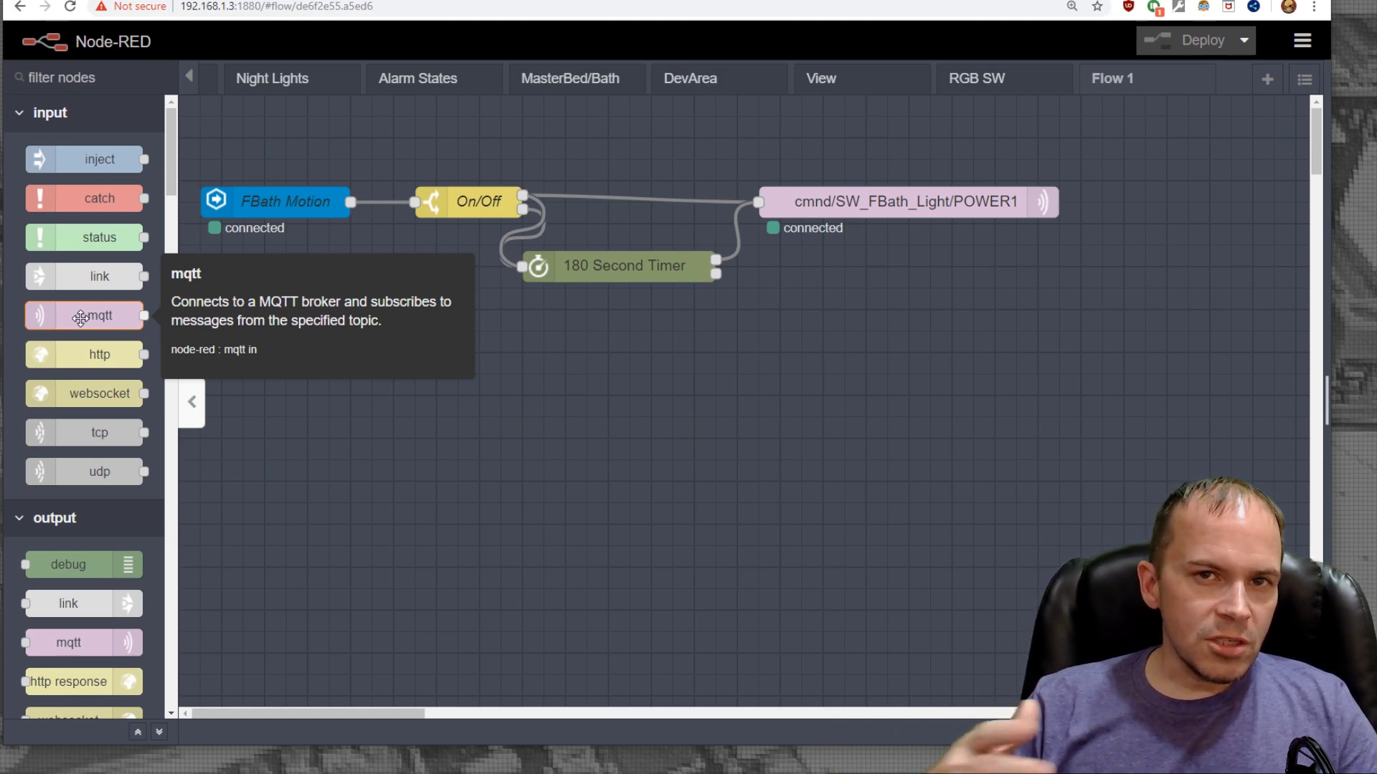
Add an mqtt input node below the FBath Motion node and copy the topic from the POWER1 command node.
left_click_drag(80, 318, 276, 340)
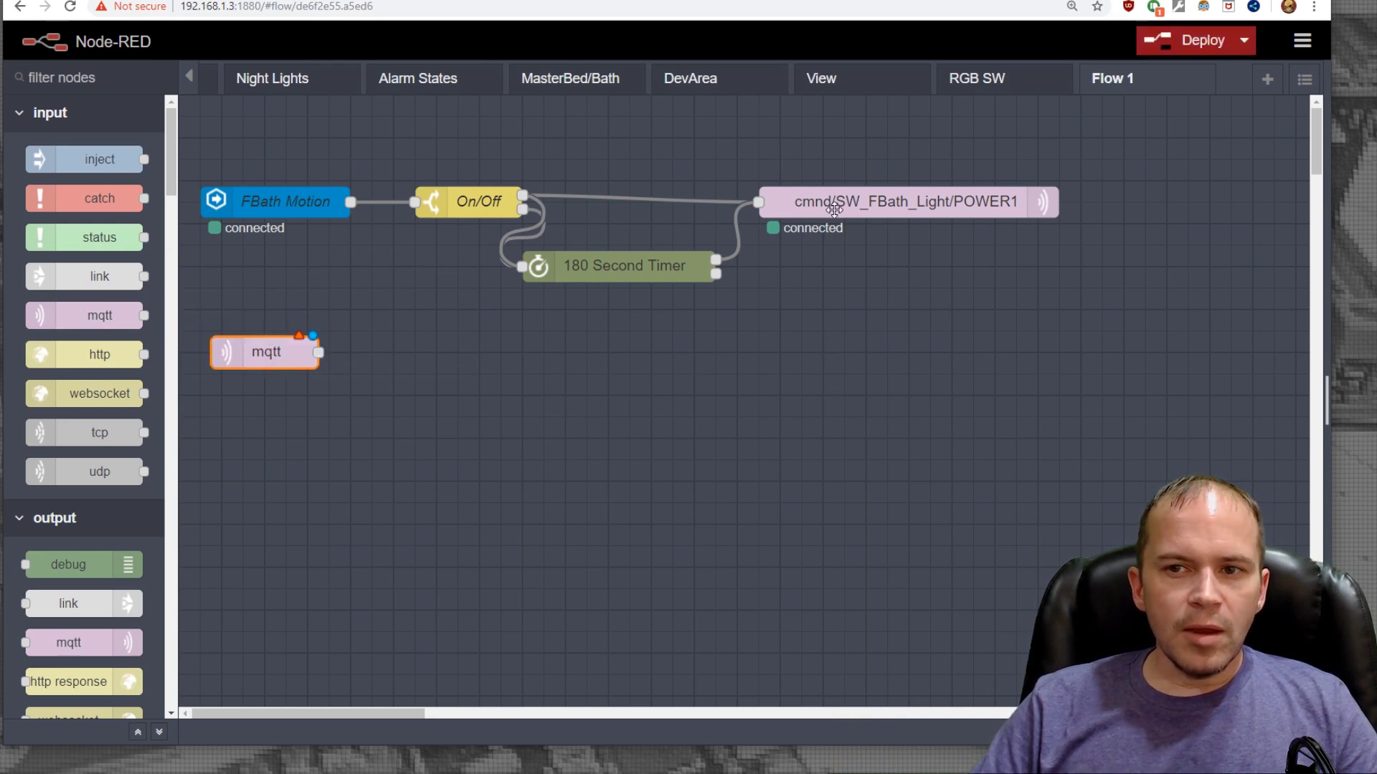
double_click(871, 204)
left_click_drag(1166, 261, 915, 260)
key("ctrl+c")
left_click(1190, 124)
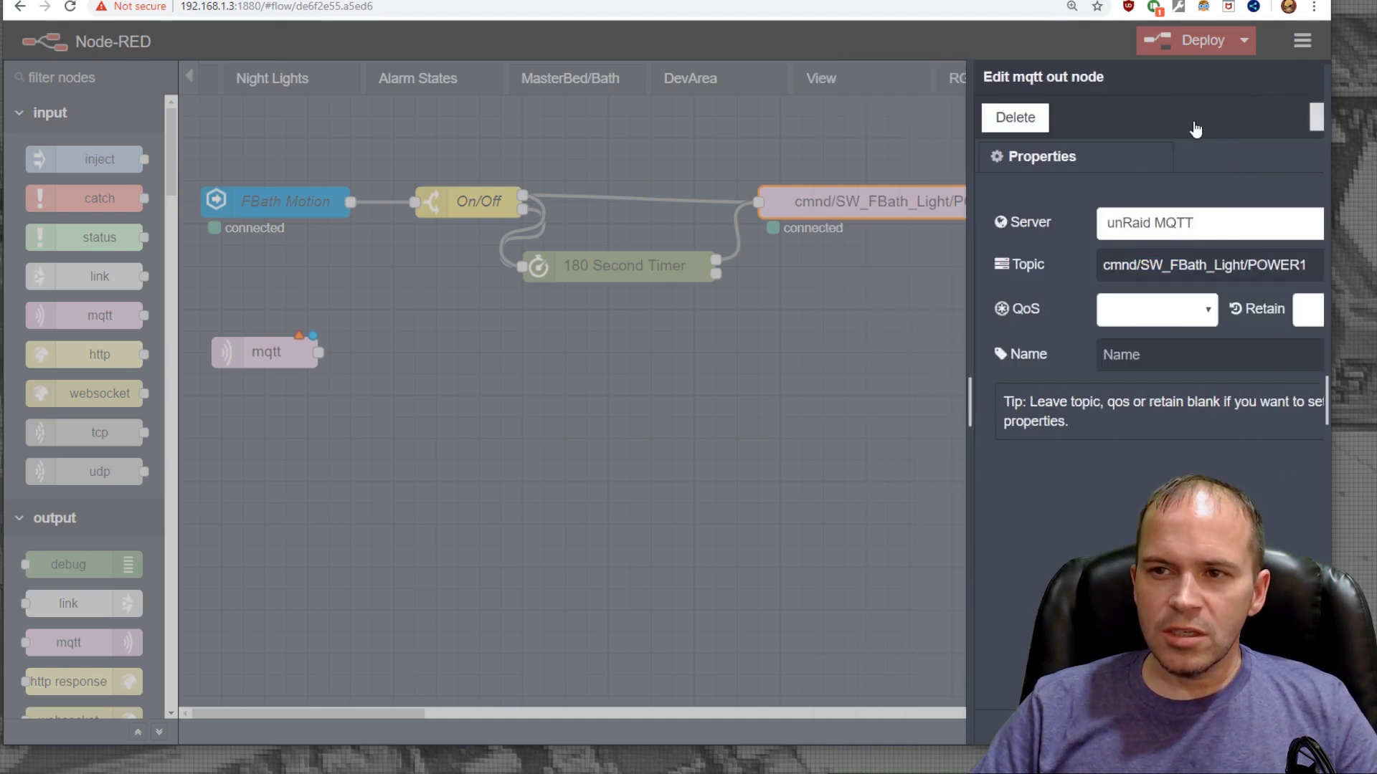
Set the mqtt input node's topic to stat/SW_FBath_Light/POWER1 and save it.
left_click(270, 351)
double_click(269, 351)
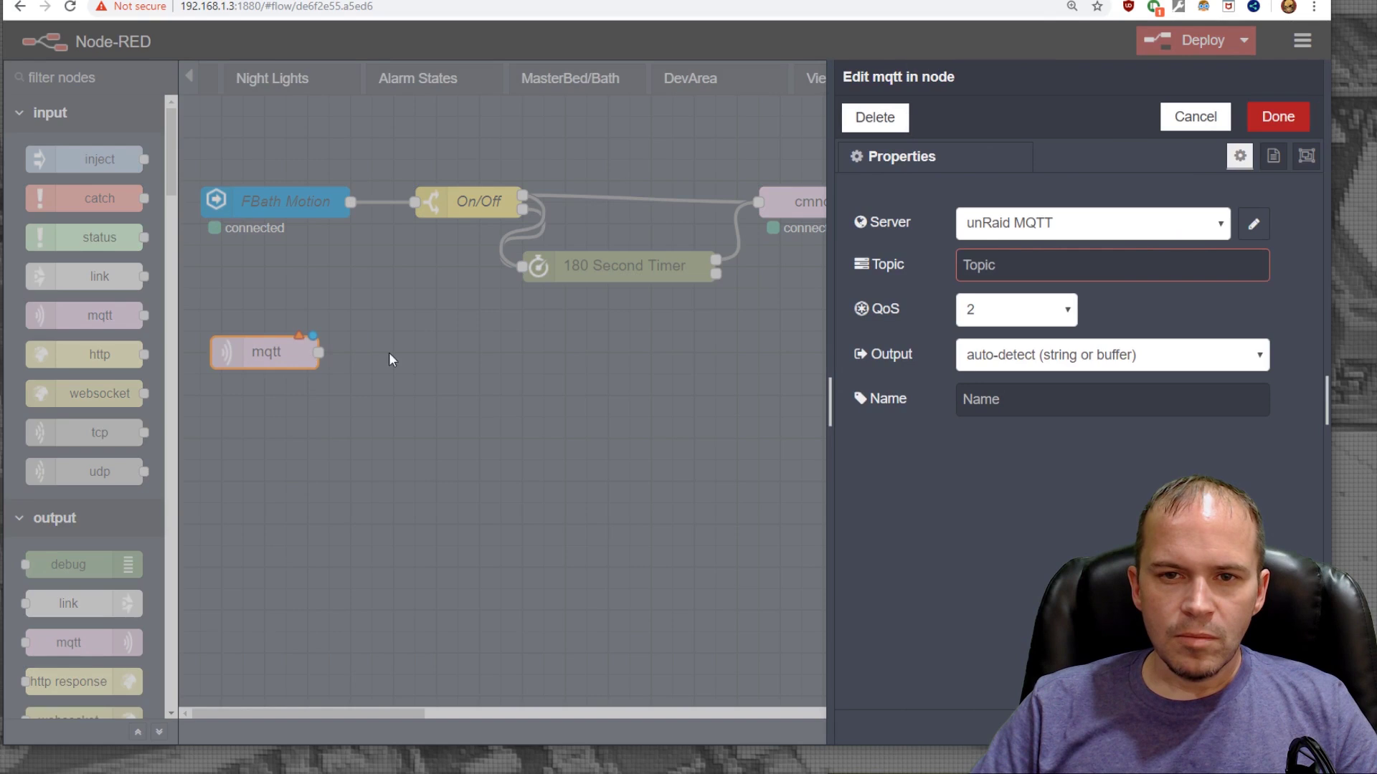
left_click(1054, 264)
key("ctrl+v")
key("Delete")
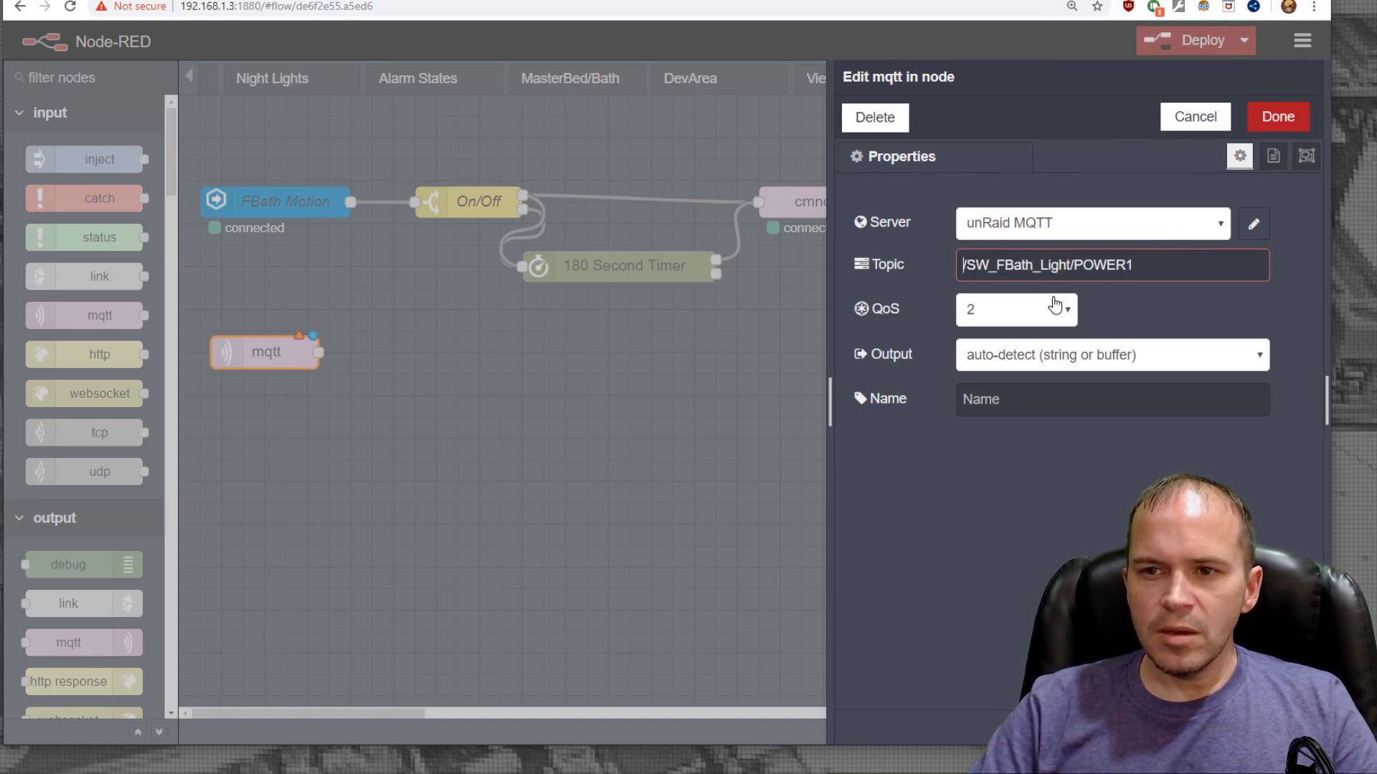
type("stat")
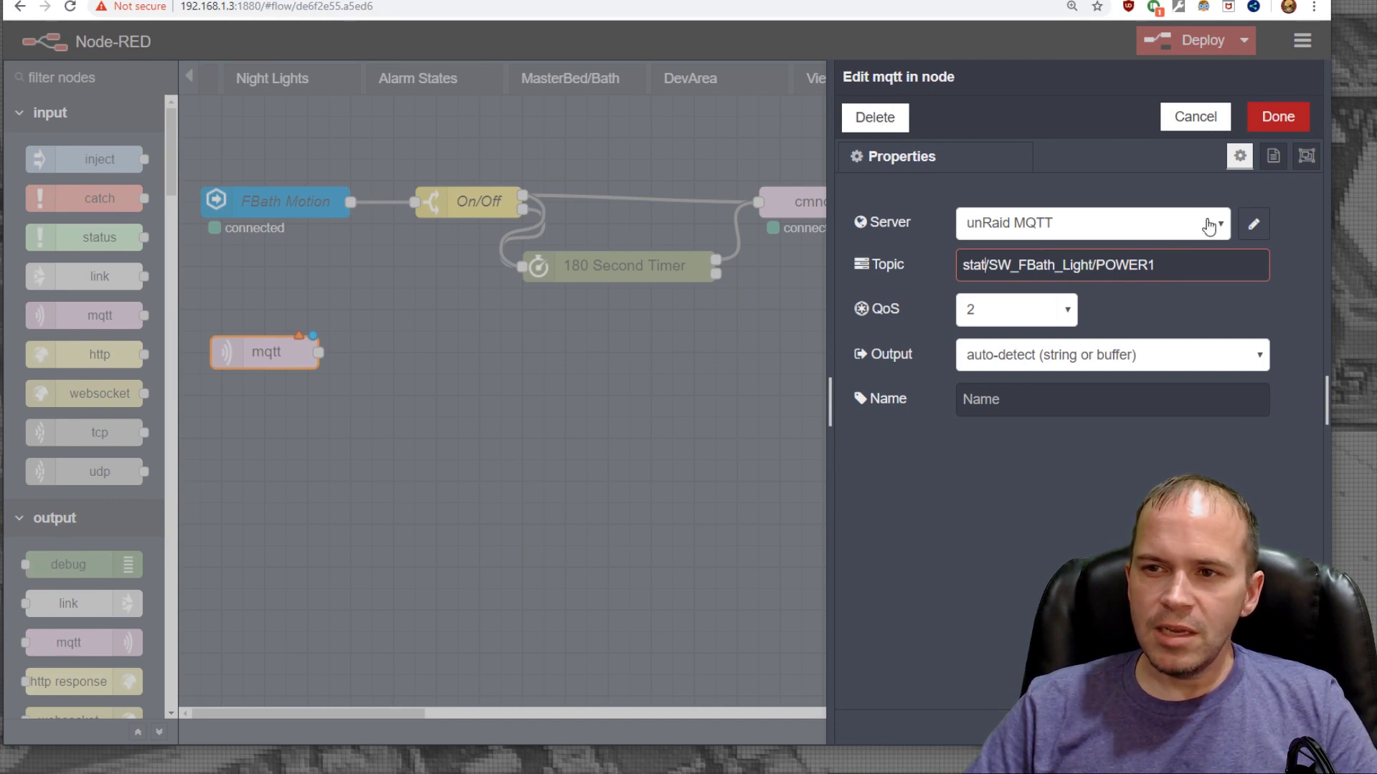
left_click(1279, 117)
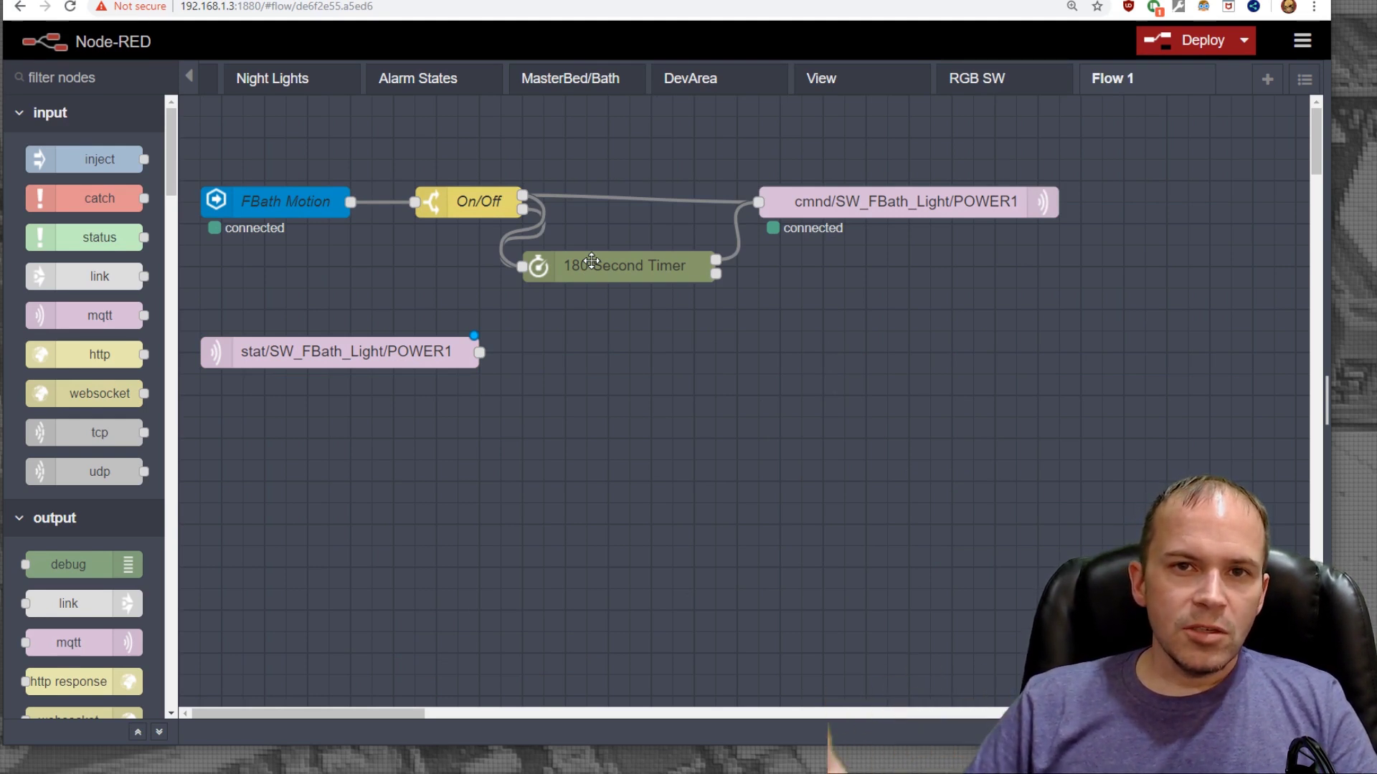
Add a switch node beside the stat/SW_FBath_Light/POWER1 node and wire that node's output to it.
scroll(94, 502, "down", 4)
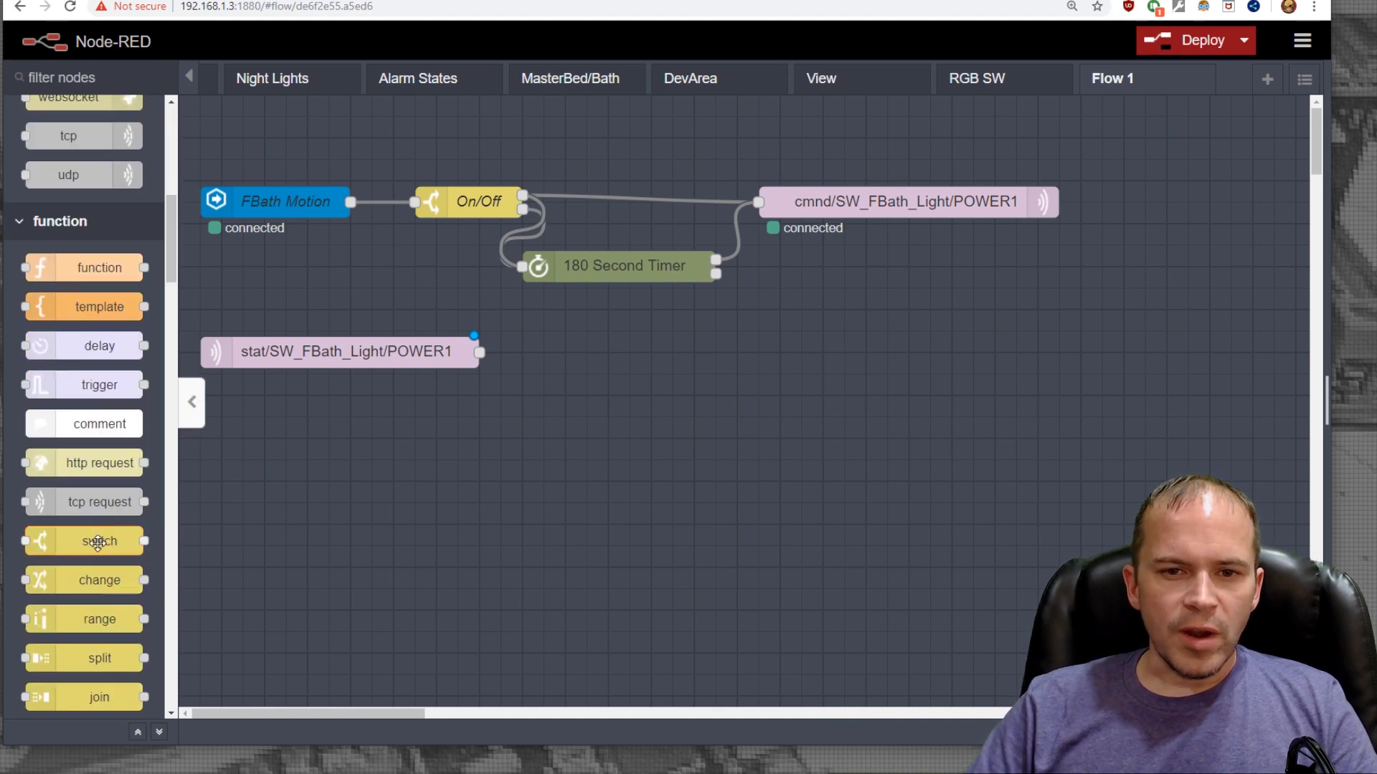
left_click_drag(174, 523, 606, 374)
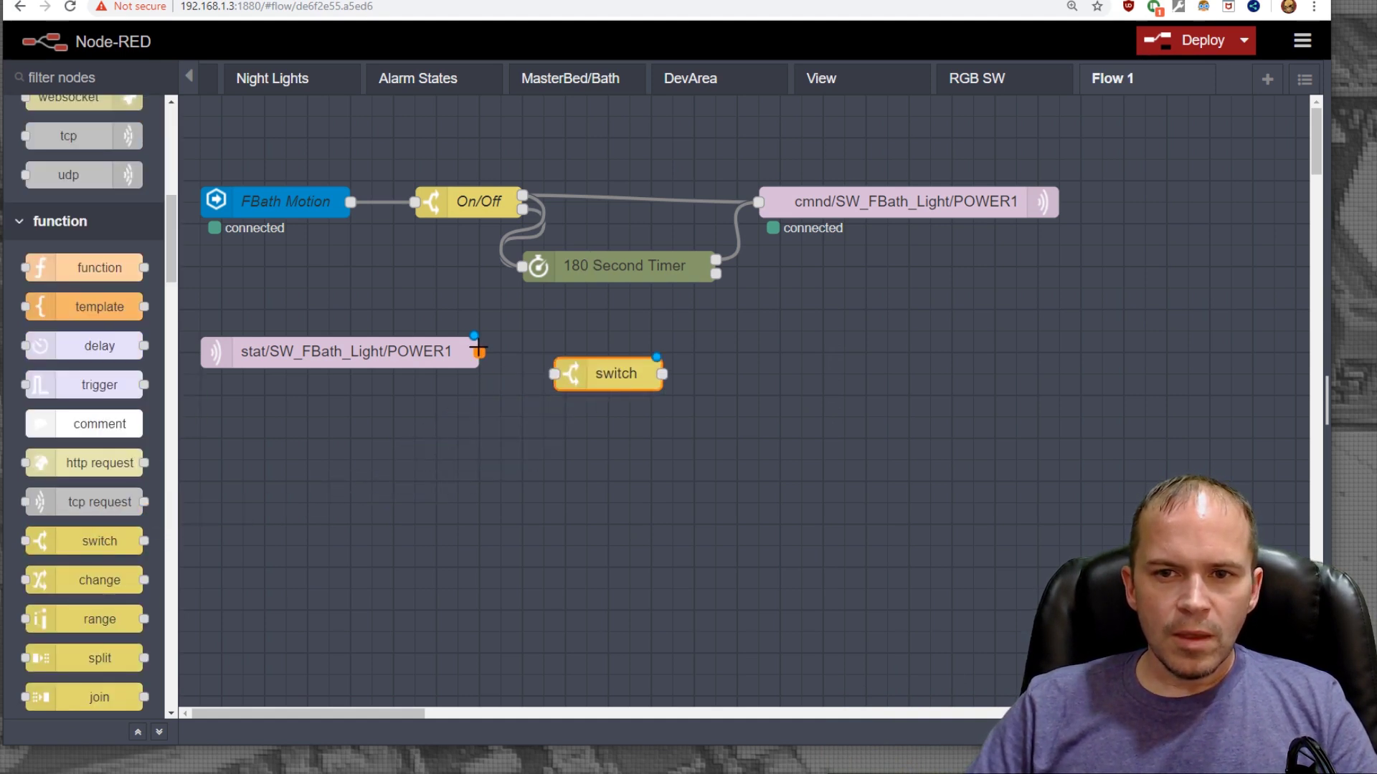
left_click_drag(488, 353, 555, 373)
Give the new switch node payload rules equal to ON and equal to OFF, name it ON/OFF?, and save it.
double_click(598, 376)
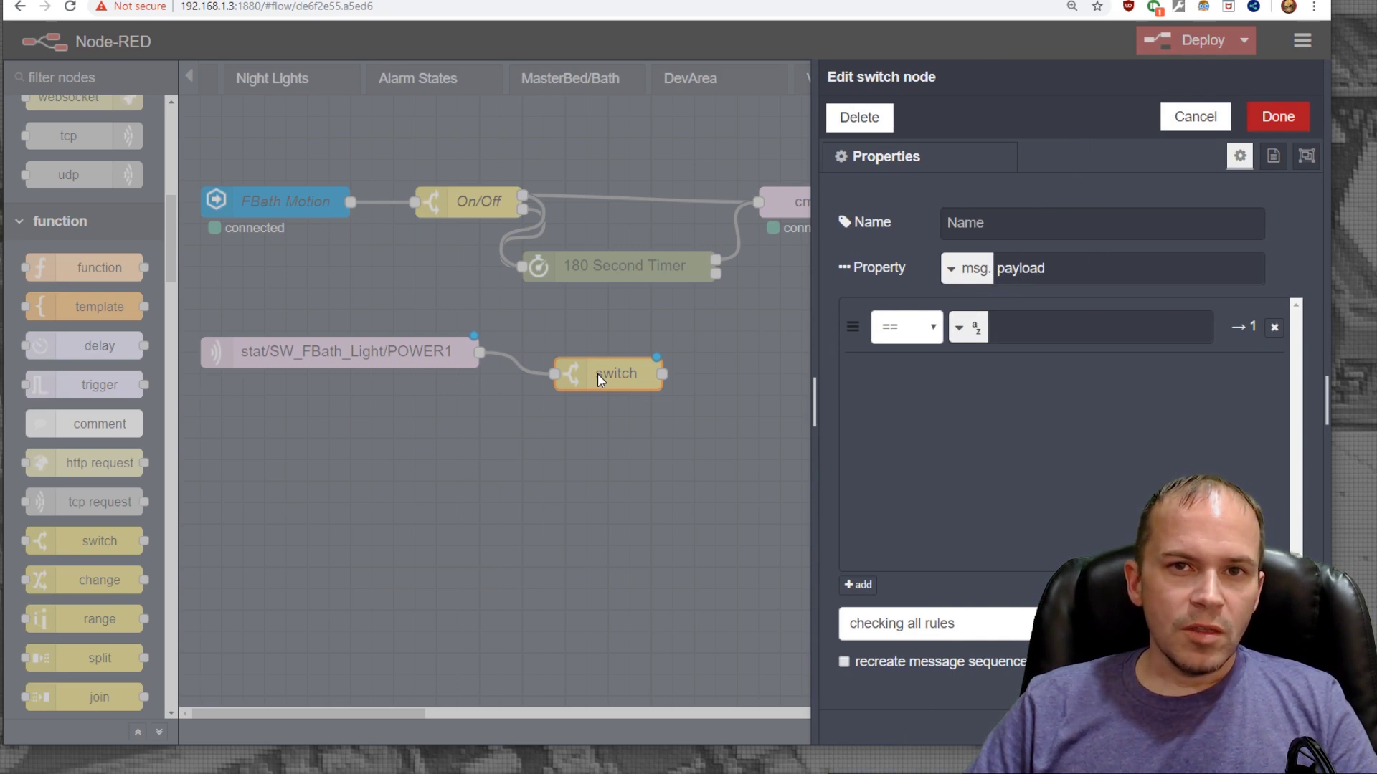
left_click(1038, 325)
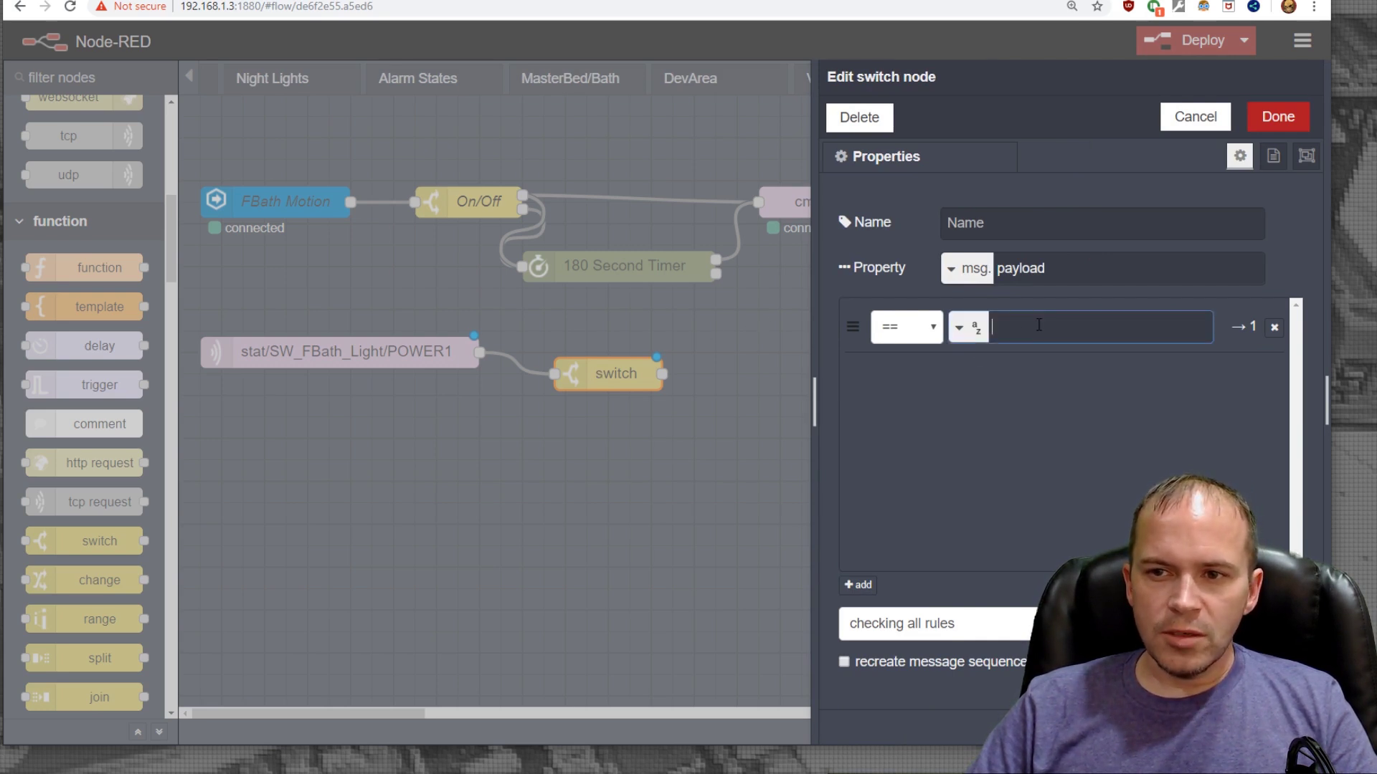
type("ON")
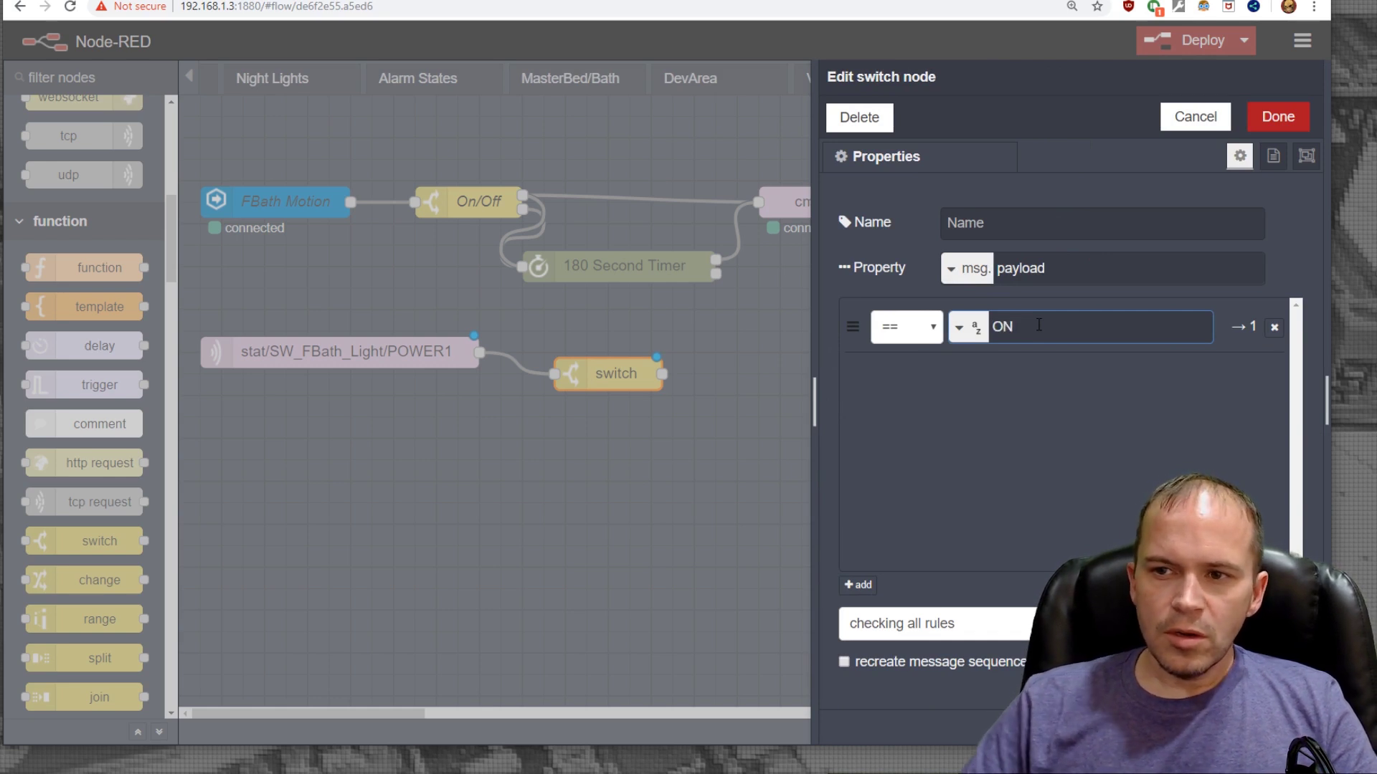
left_click(861, 586)
left_click(1034, 384)
type("OFF")
left_click(1037, 228)
type("O")
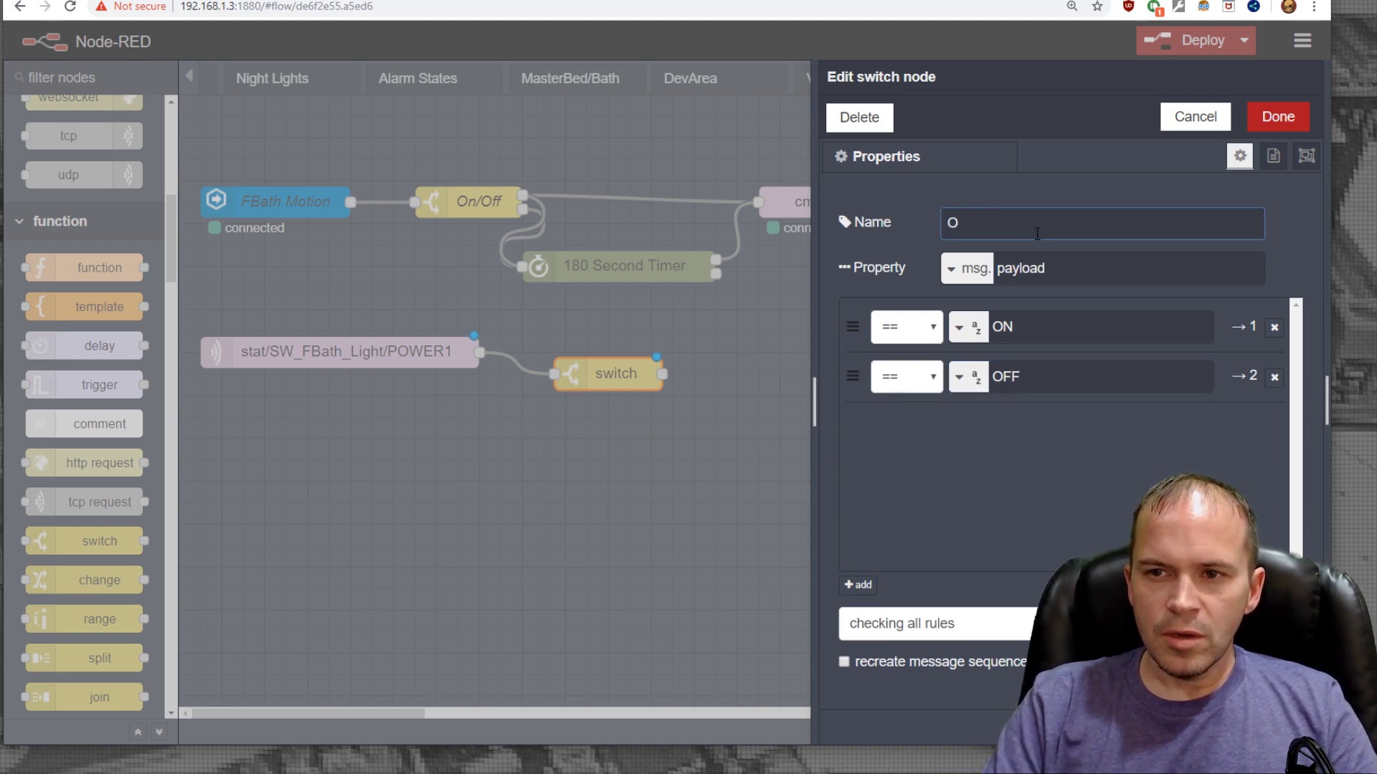
type("N/OFF?")
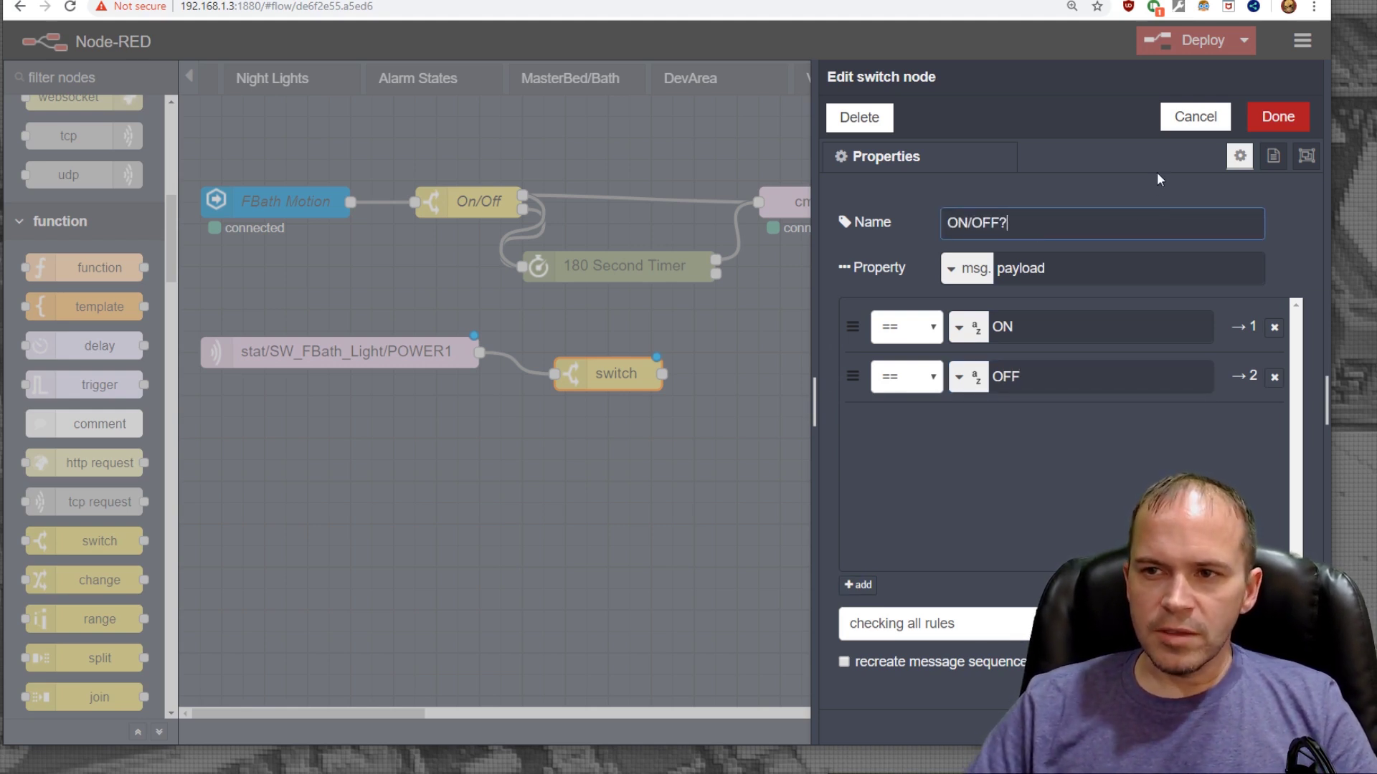
left_click(1271, 125)
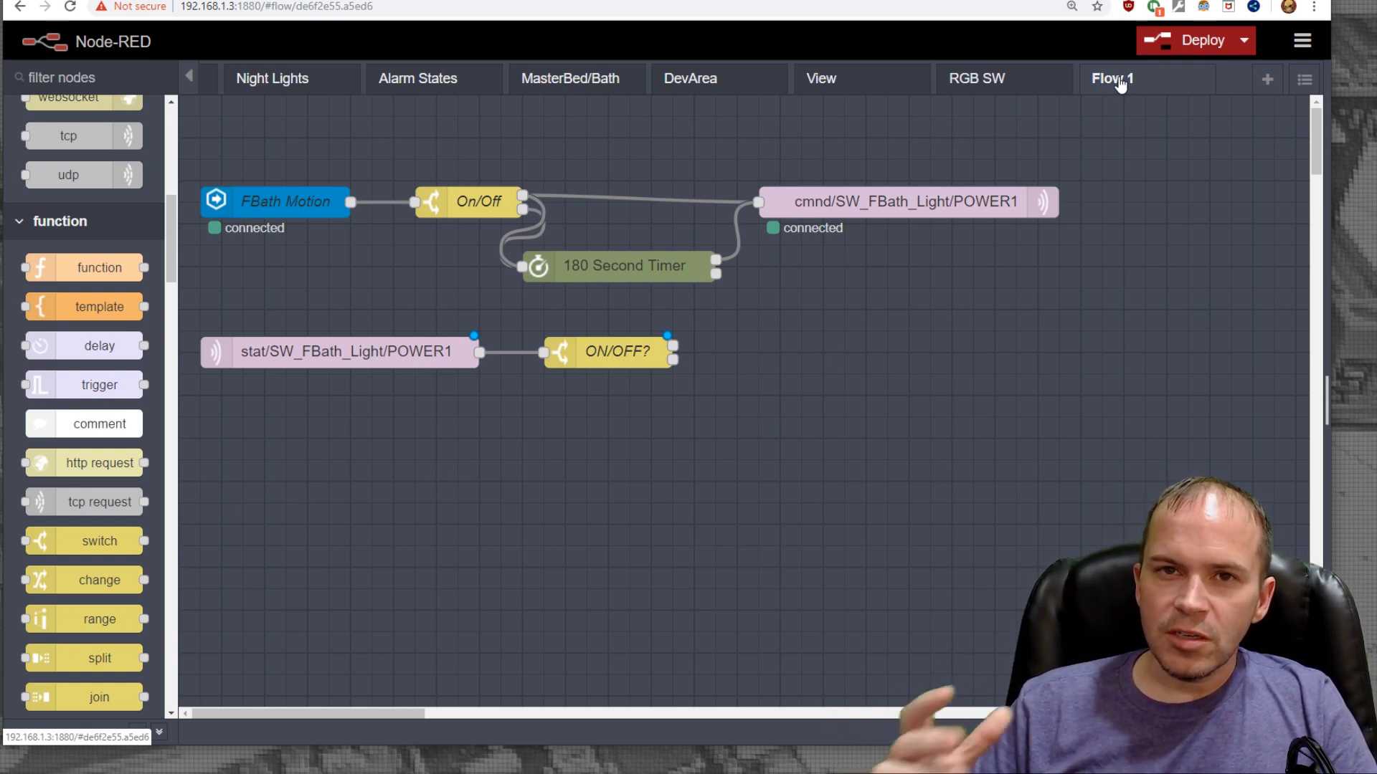
Duplicate the cmnd/SW_FBath_Light/POWER1 node and place the copy to the right of the ON/OFF? node.
left_click(877, 202)
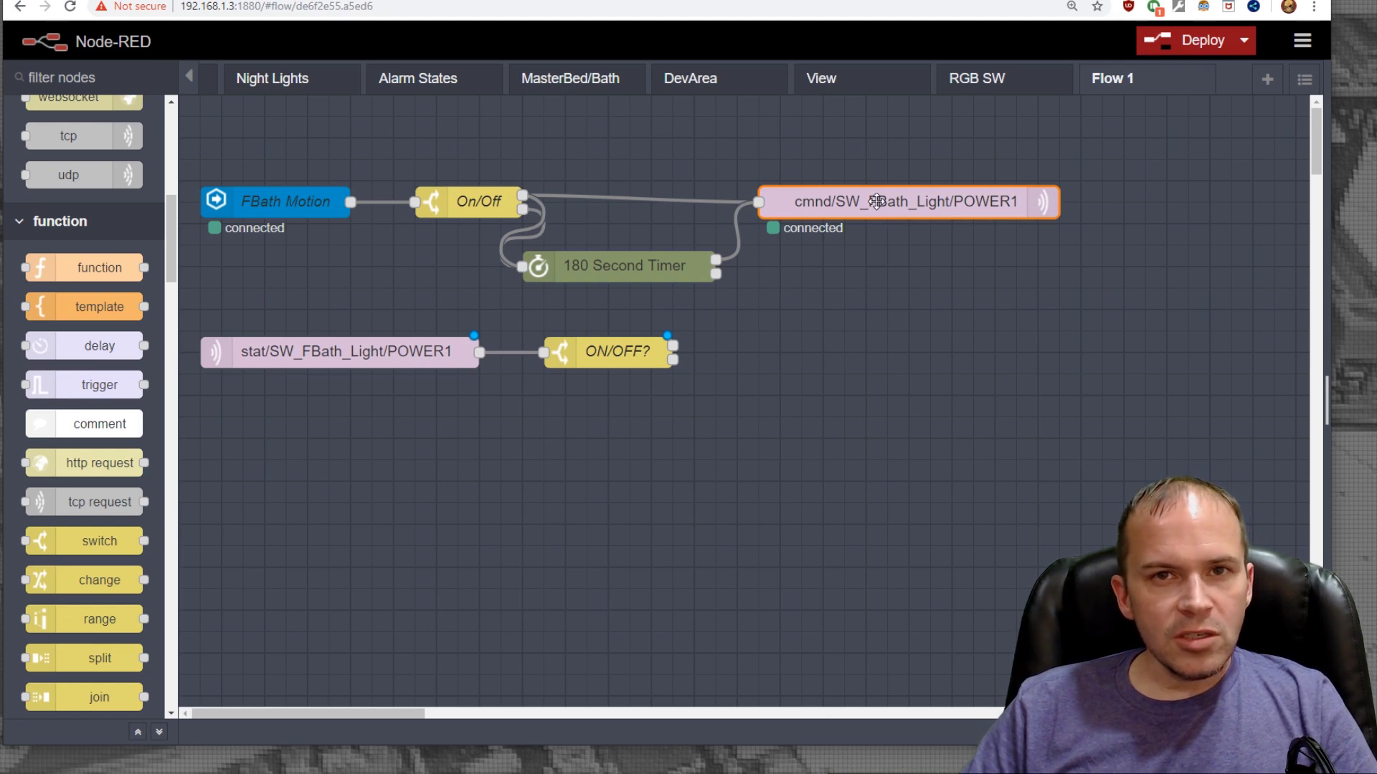
key("ctrl+c")
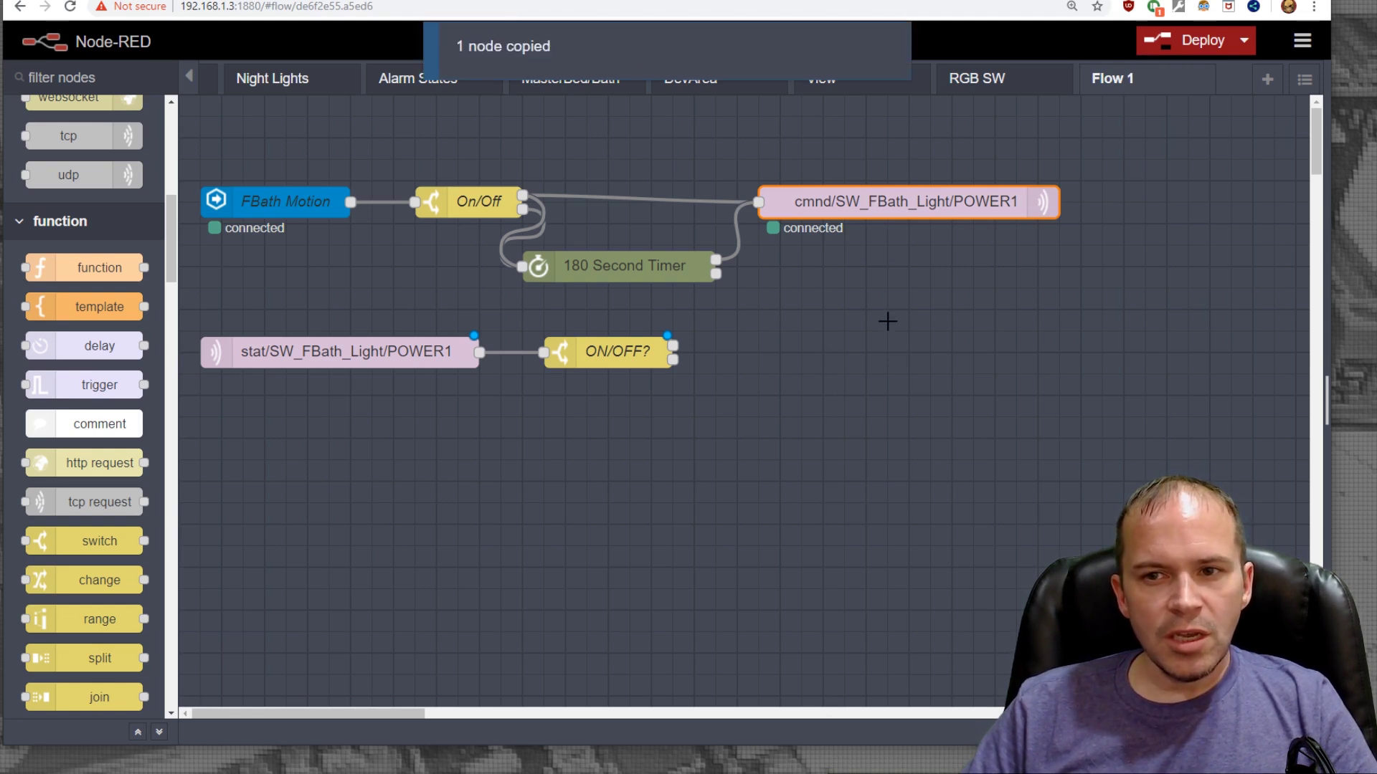
key("ctrl+v")
left_click(943, 370)
left_click_drag(937, 351, 986, 359)
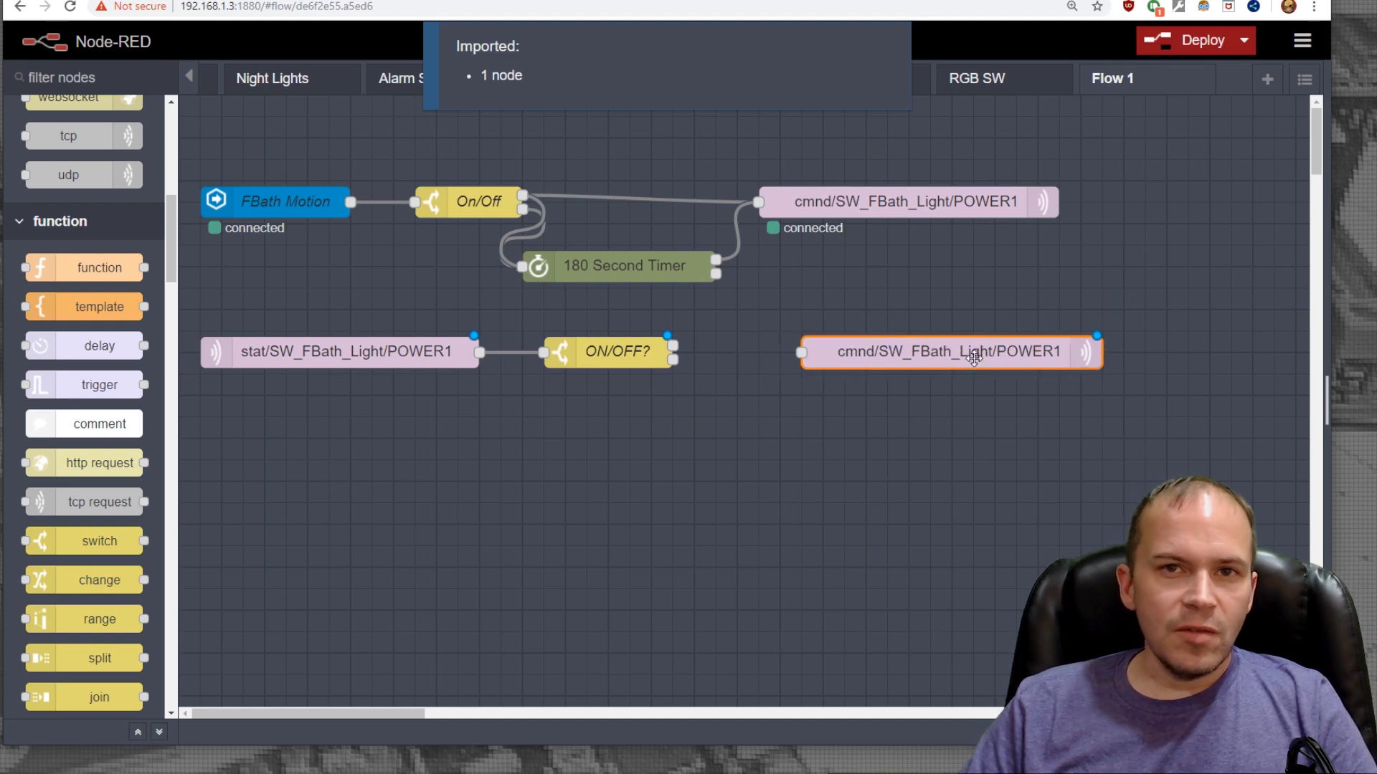
Change the copied mqtt node's topic to cmnd/SW_FBath_Light/Ledpower1 and save it.
double_click(966, 357)
left_click(1188, 266)
key("BackSpace")
key("BackSpace")
key("BackSpace")
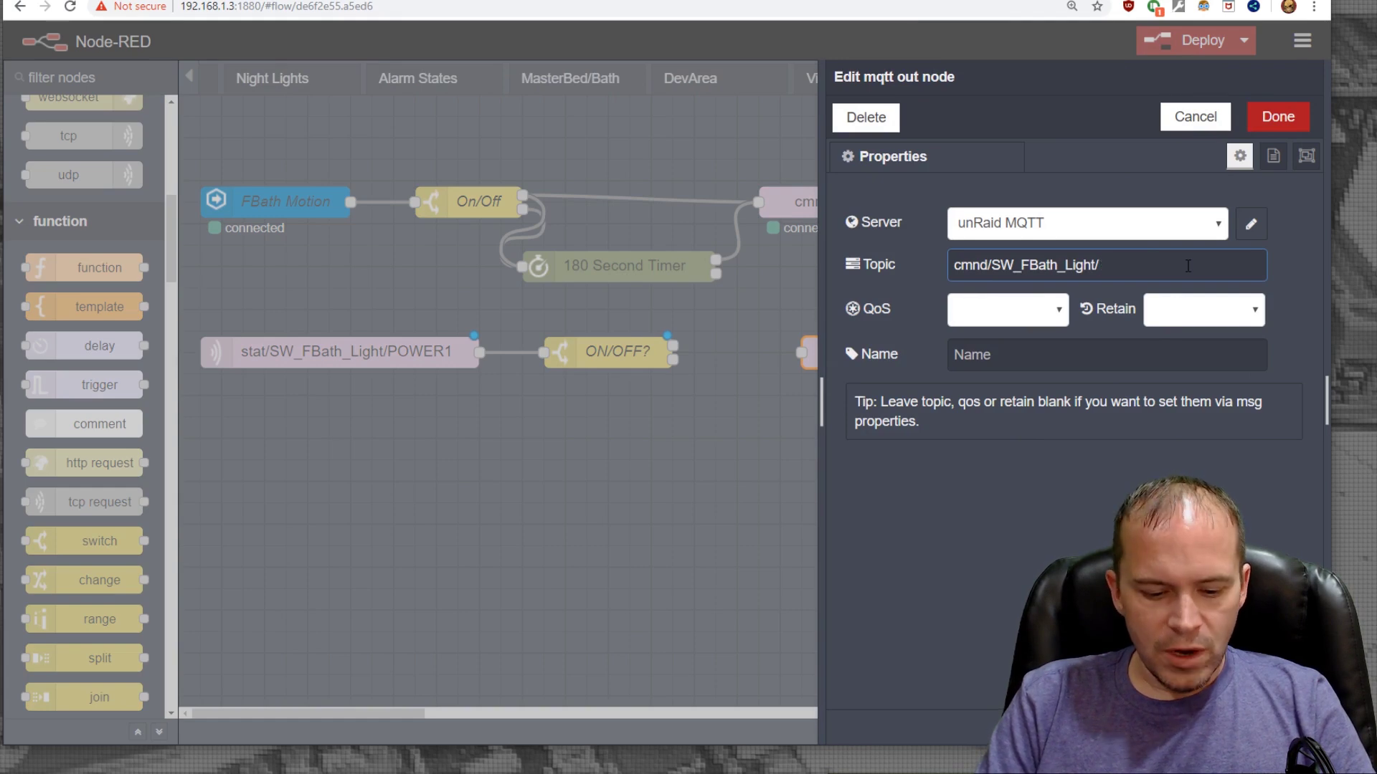
type("pow")
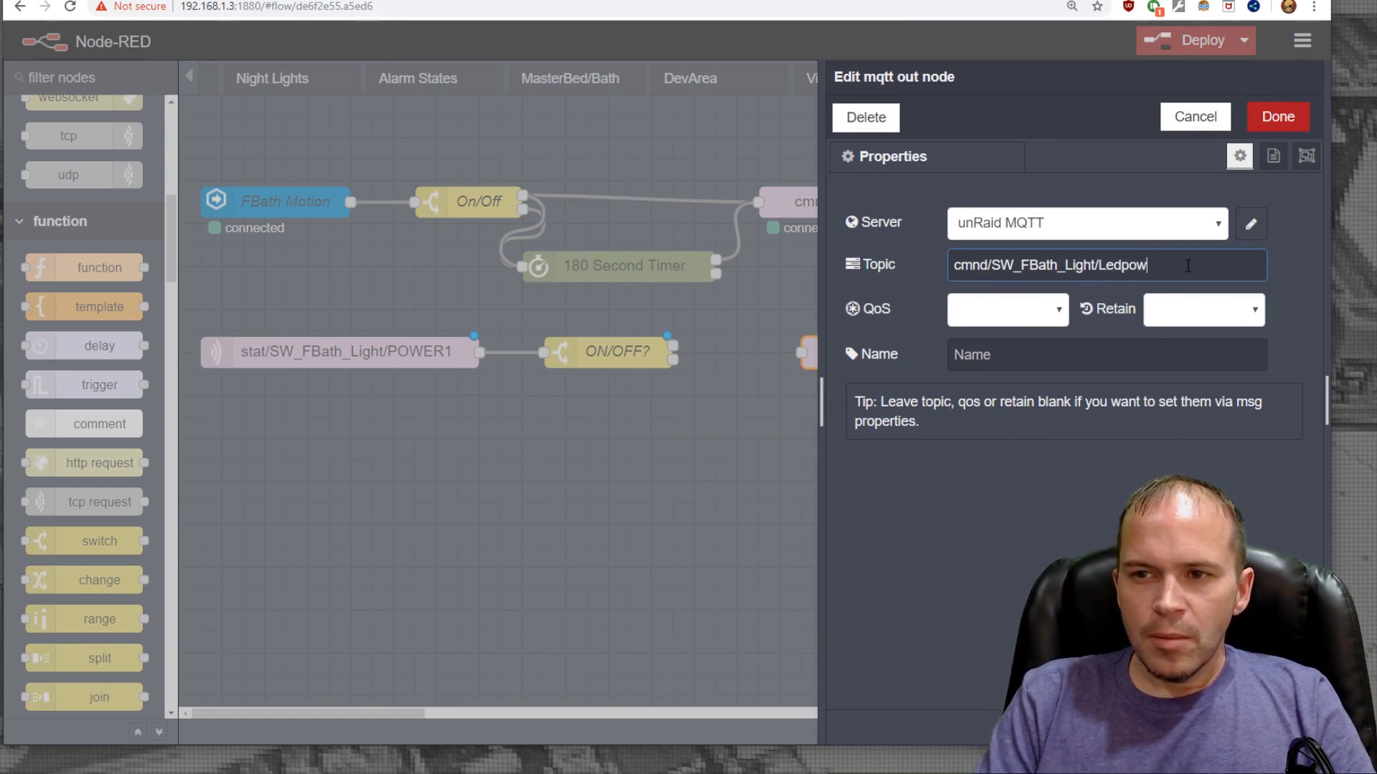
type("er1")
key("ctrl+Return")
Duplicate the Ledpower1 node directly below itself and set the copy's topic to cmnd/SW_FBath_Light/Ledpower3.
key("ctrl+c")
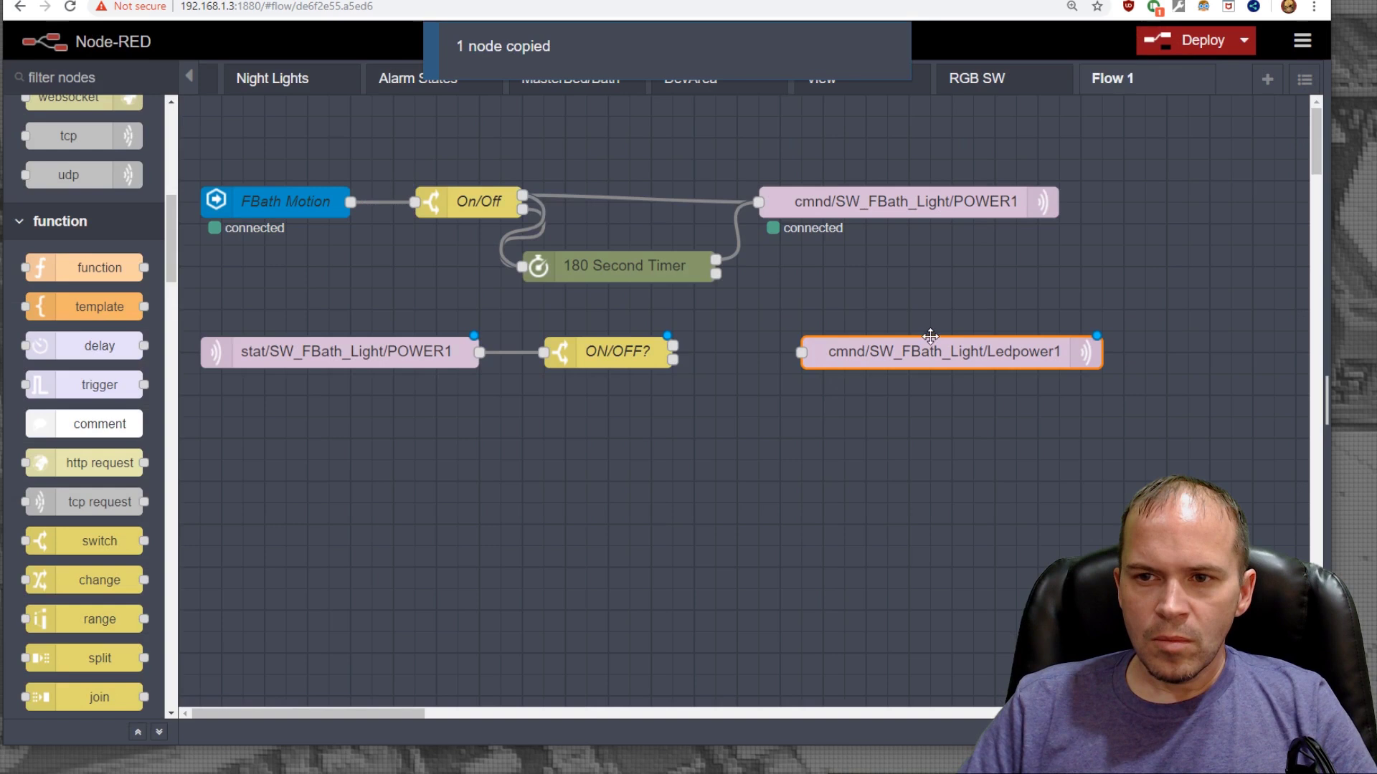
key("ctrl+v")
left_click(951, 394)
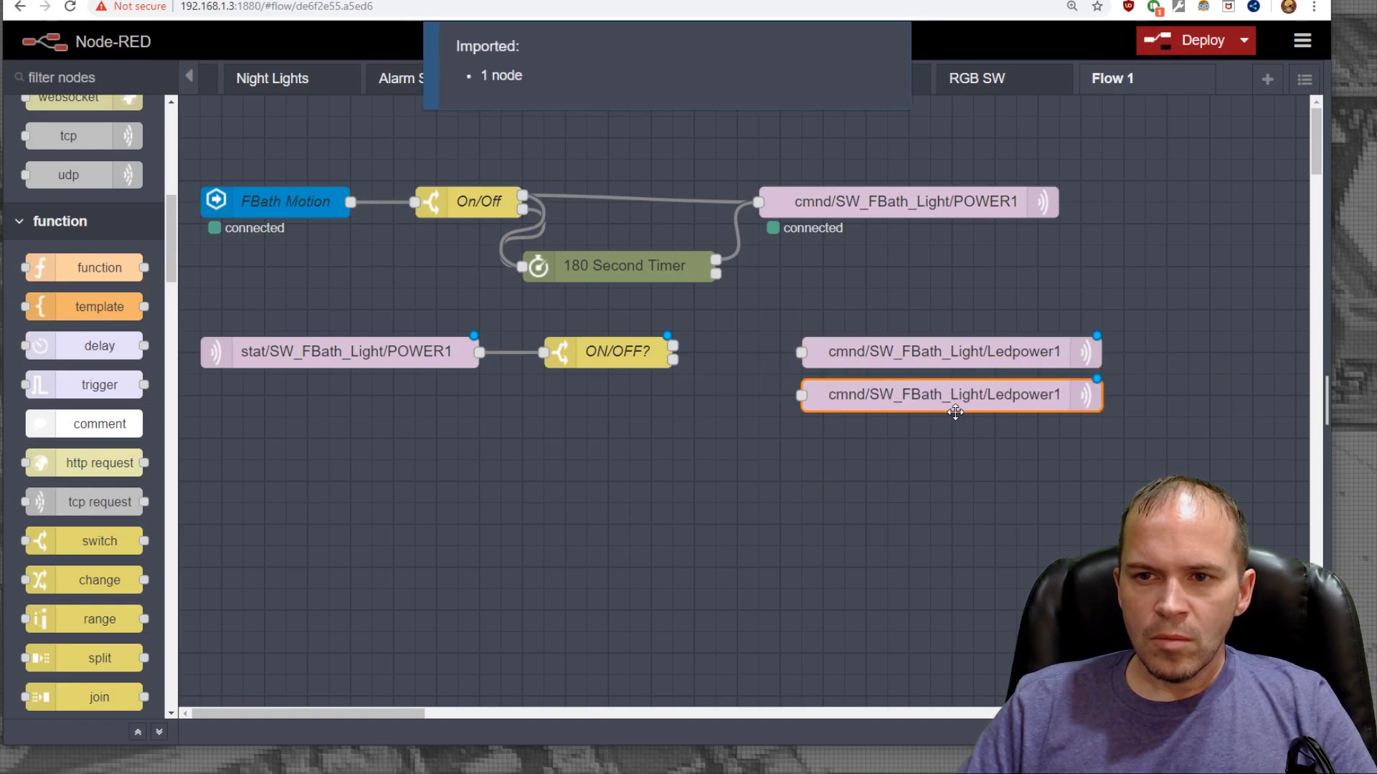
double_click(952, 396)
left_click(1181, 269)
key("BackSpace")
type("3")
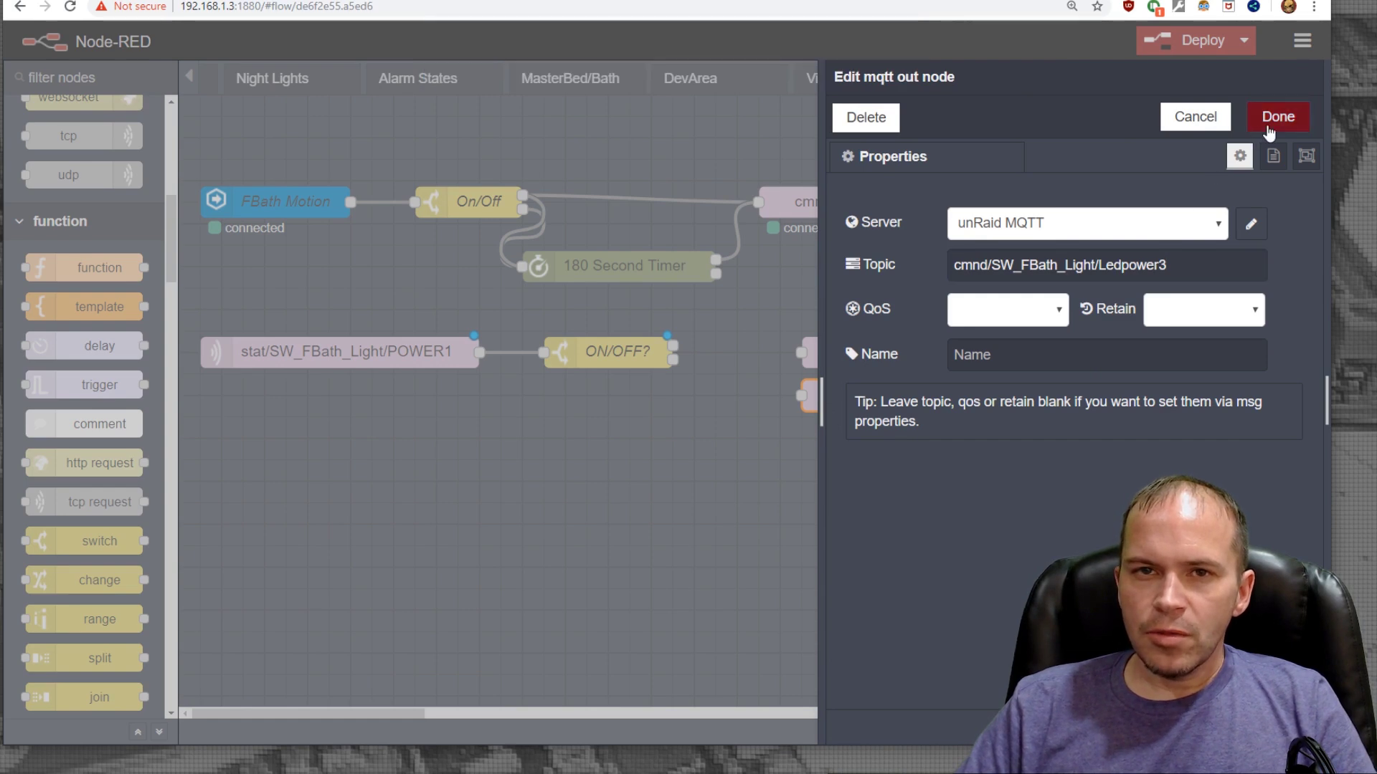
left_click(1271, 121)
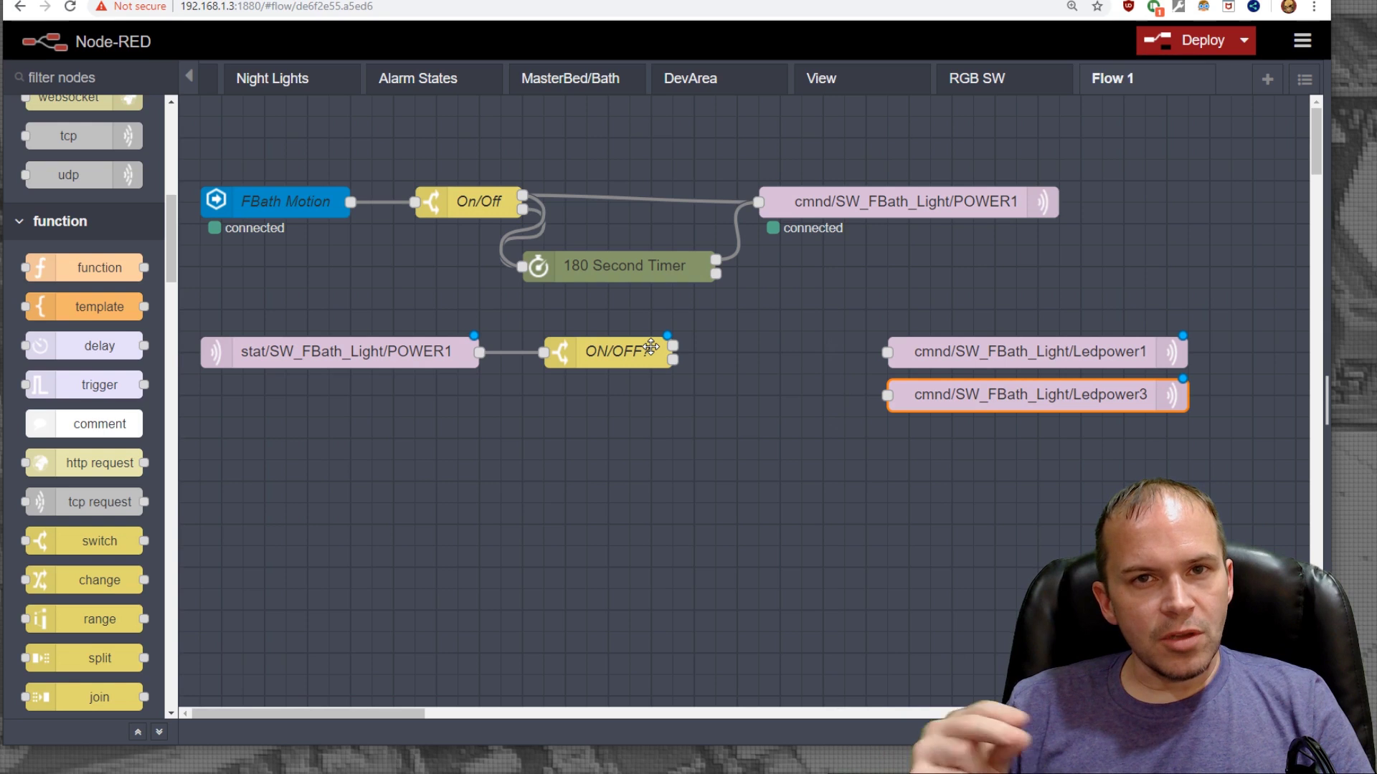
Wire the ON output of the ON/OFF? switch node to the Ledpower1 and Ledpower3 mqtt nodes.
left_click_drag(673, 346, 877, 352)
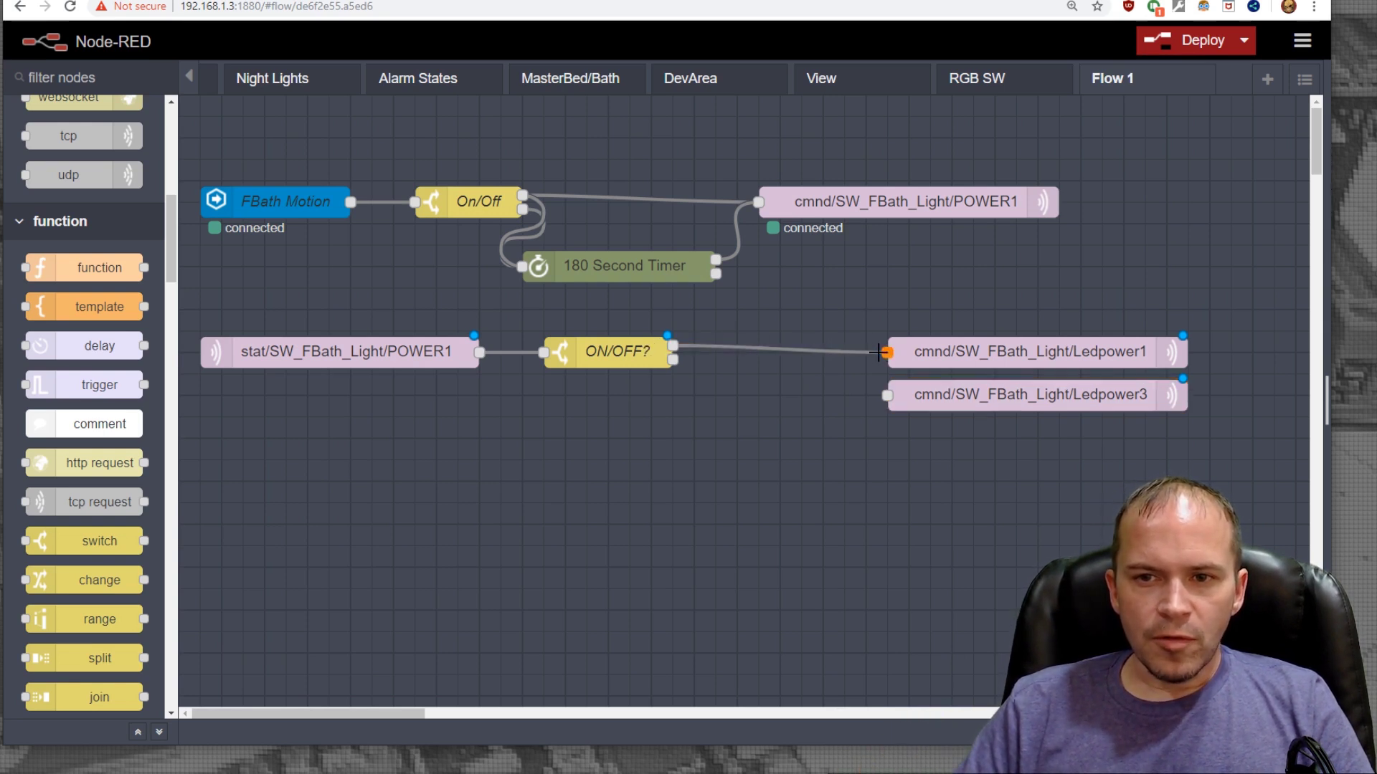
left_click_drag(672, 346, 888, 395)
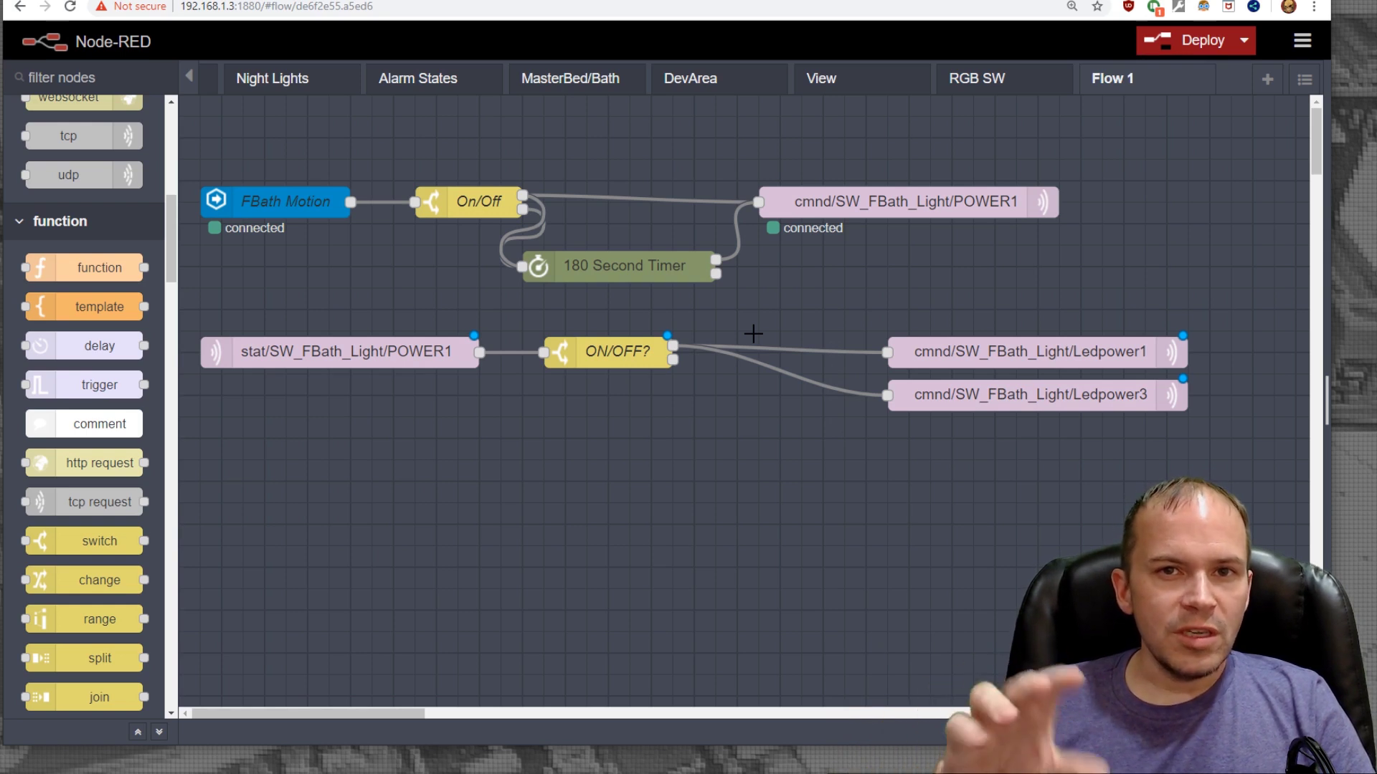
Duplicate the Ledpower3 node below itself, set the copy's topic to cmnd/SW_FBath_Light/POWER2, and save it.
left_click(976, 393)
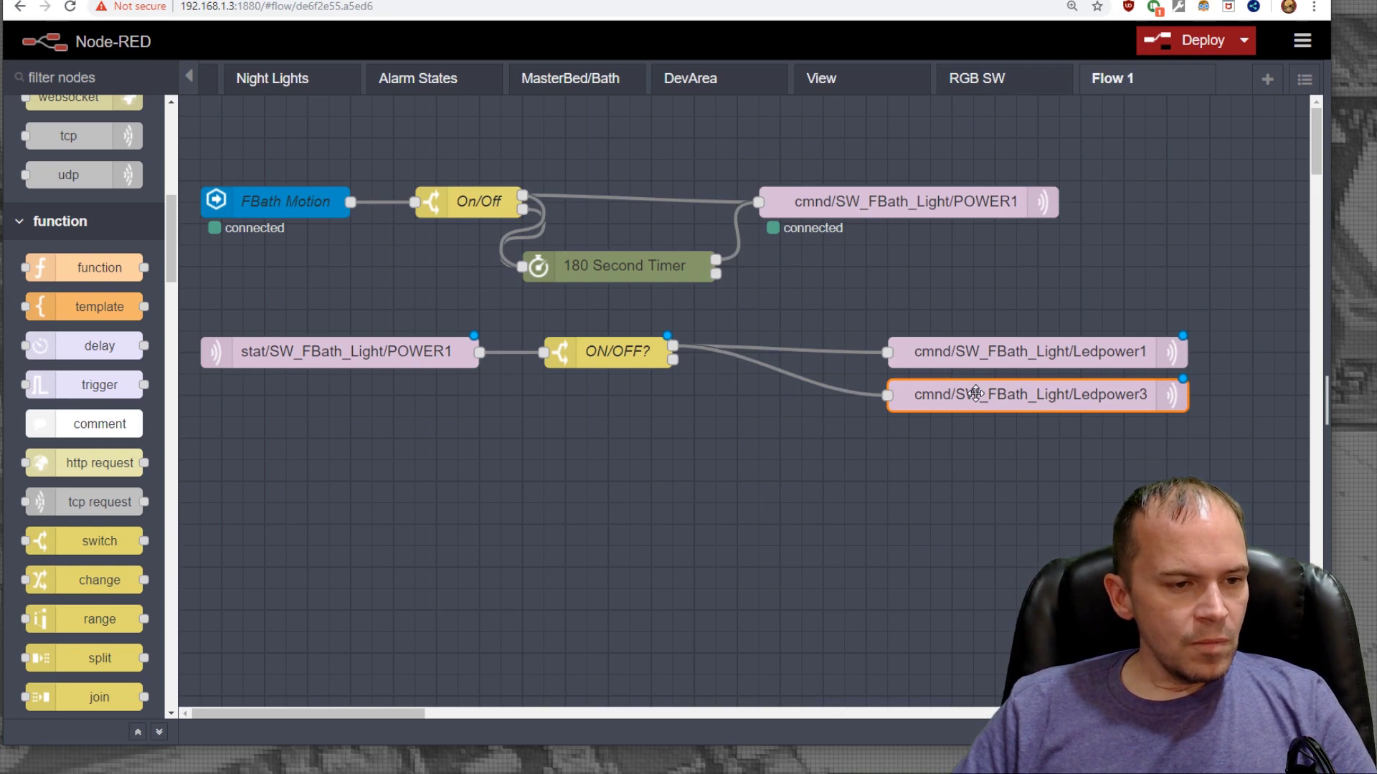
key("ctrl+c")
key("ctrl+v")
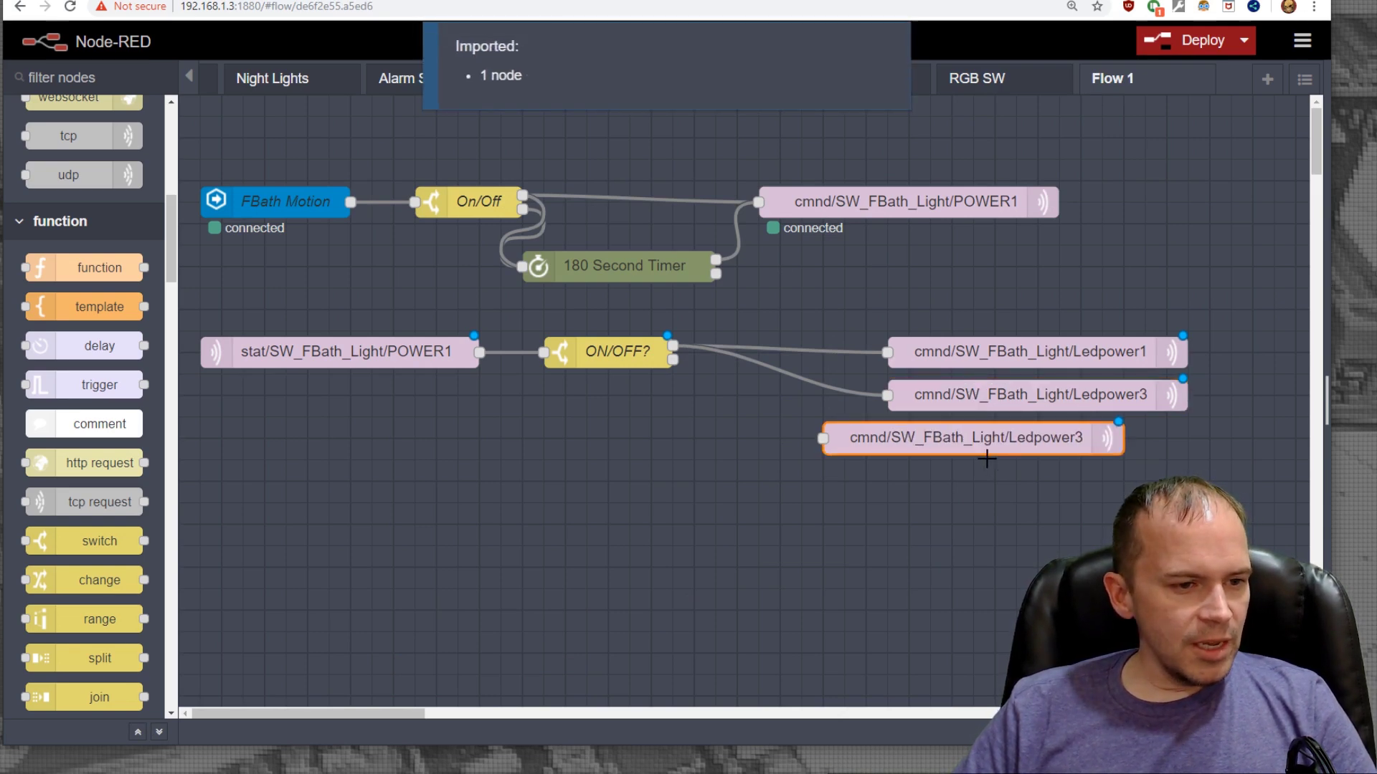
double_click(1040, 467)
left_click(1199, 266)
key("BackSpace")
key("BackSpace")
key("BackSpace")
key("BackSpace")
key("BackSpace")
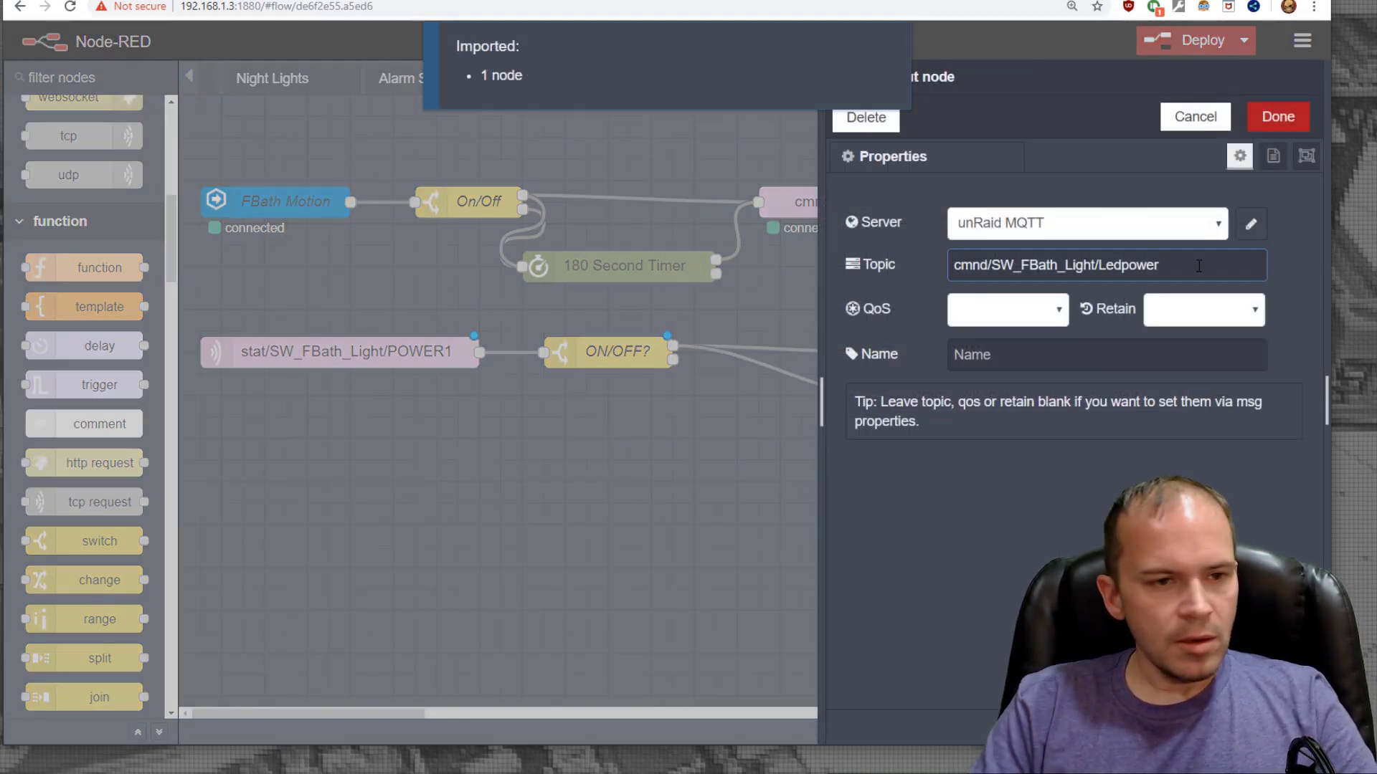
key("BackSpace")
key("BackSpace")
key("BackSpace")
type("POWER2")
key("Return")
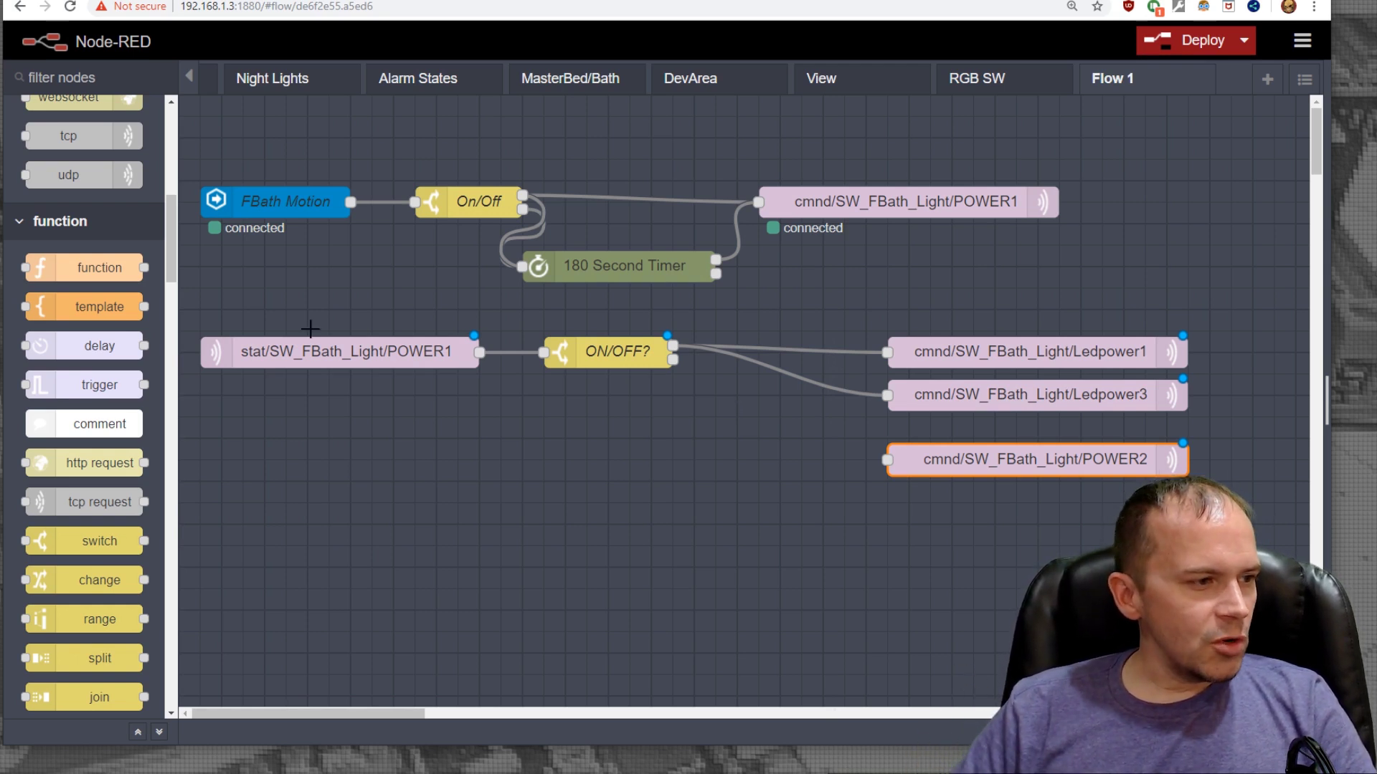
Add a change node named Set OFF that sets msg.payload to the string OFF, and save it.
left_click_drag(100, 580, 783, 440)
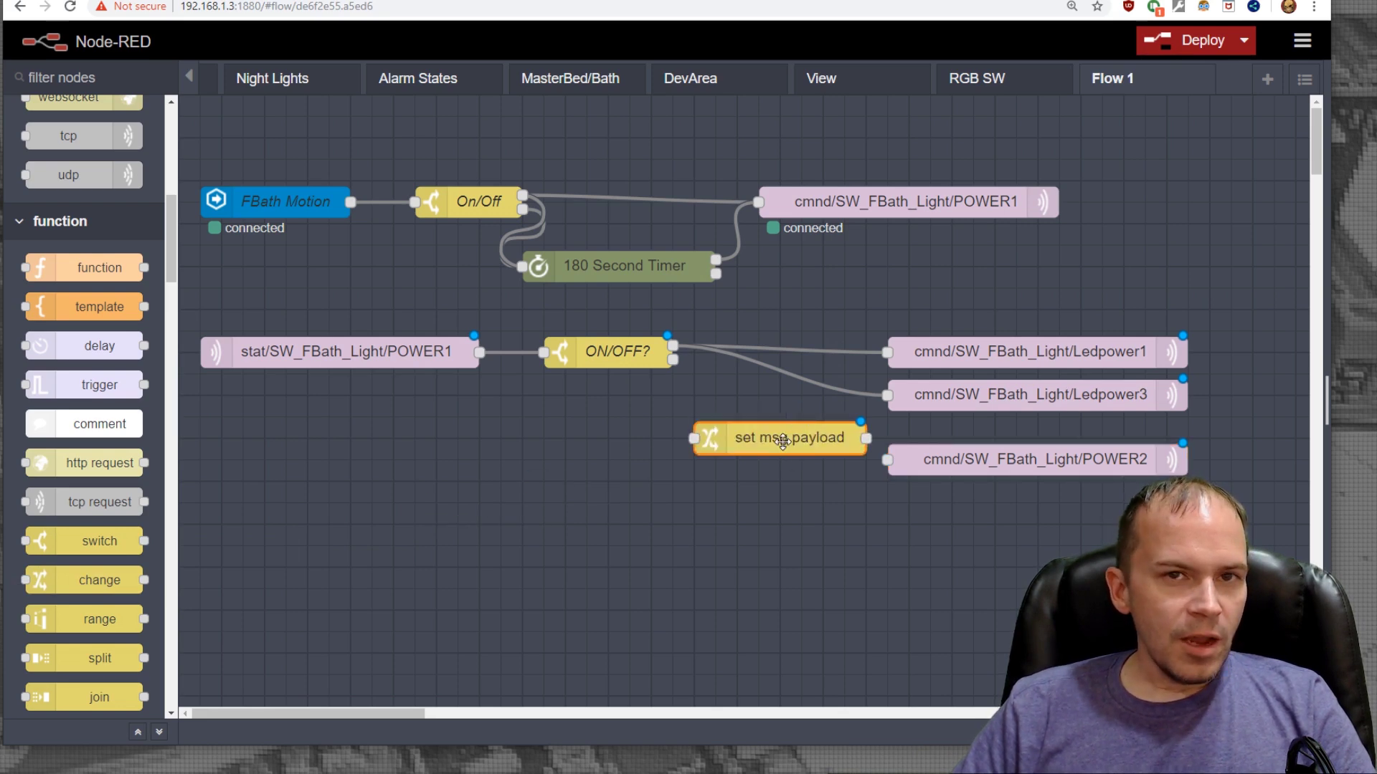
double_click(783, 440)
left_click(1029, 230)
type("Set OFF")
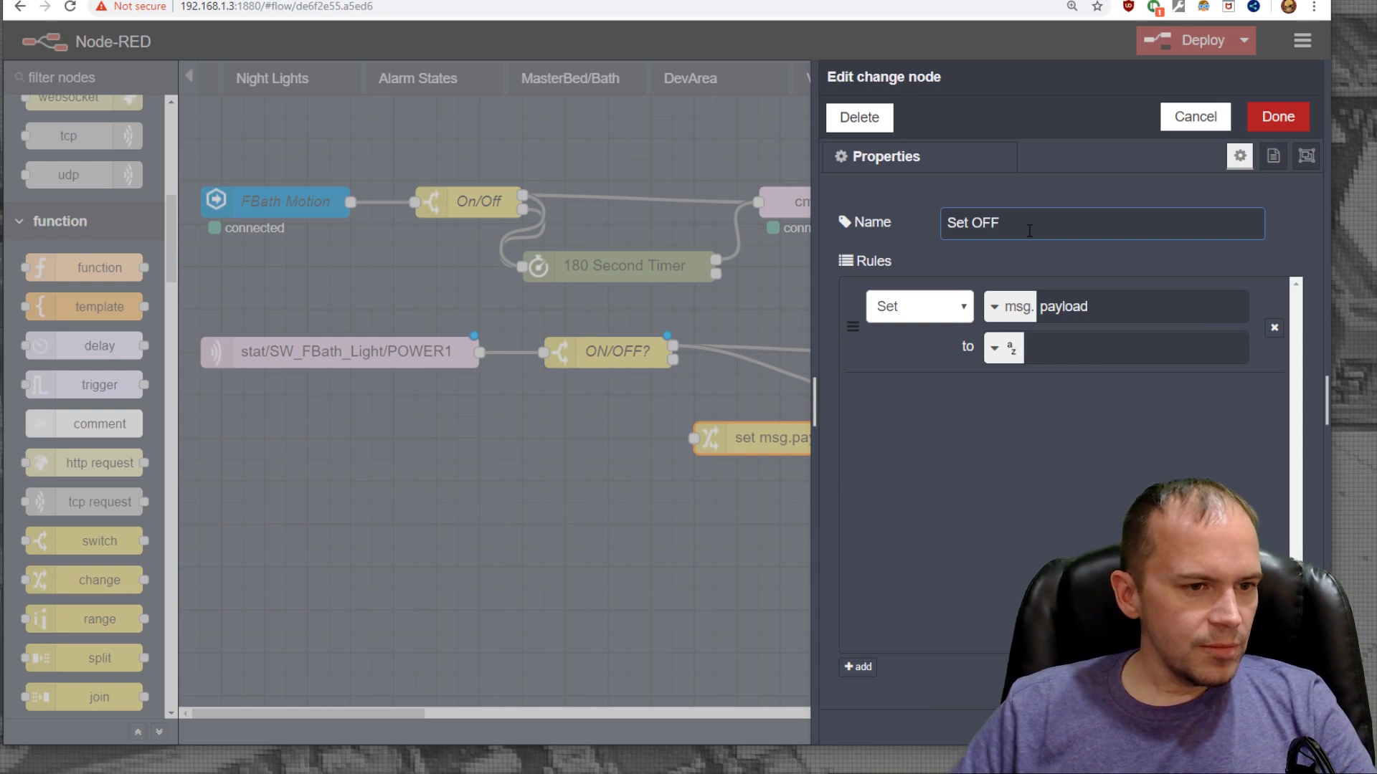
left_click(1079, 343)
type("OFF")
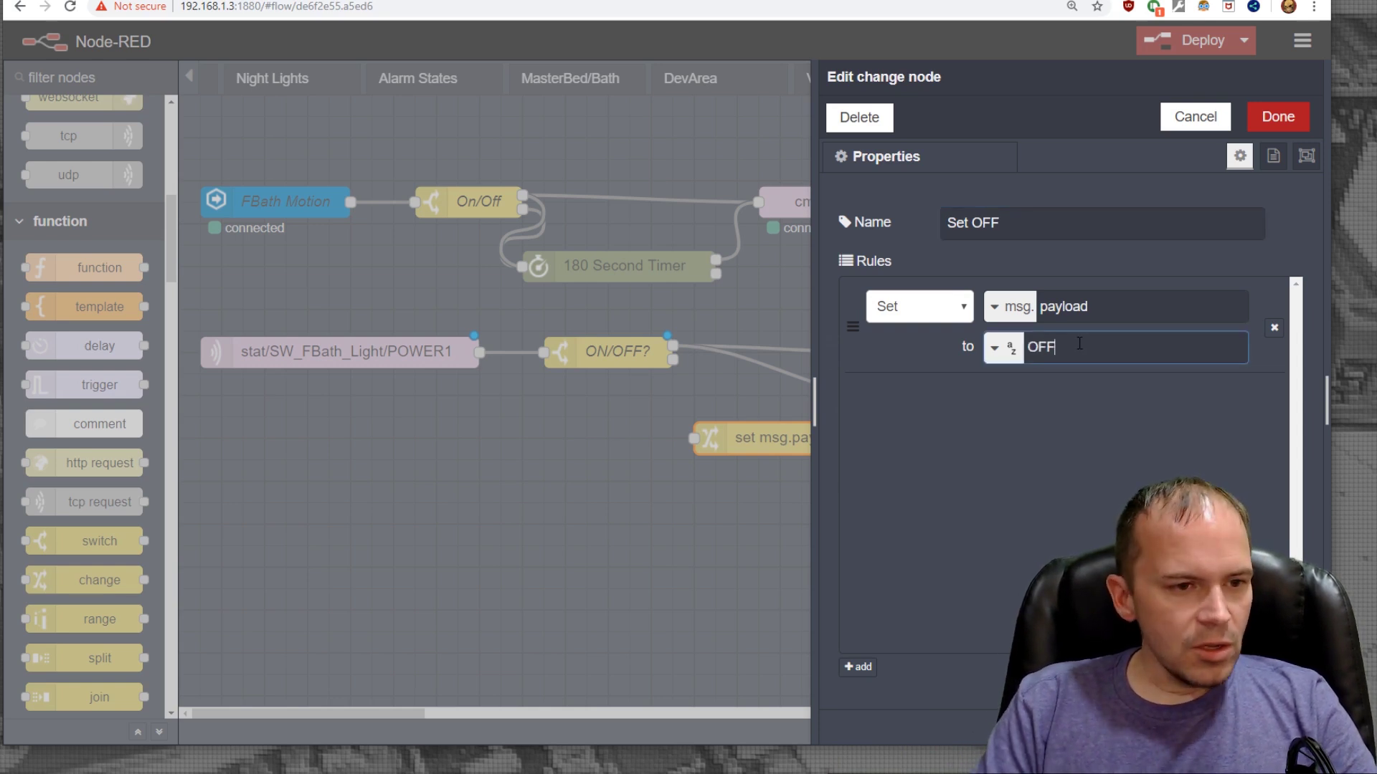
left_click(1278, 117)
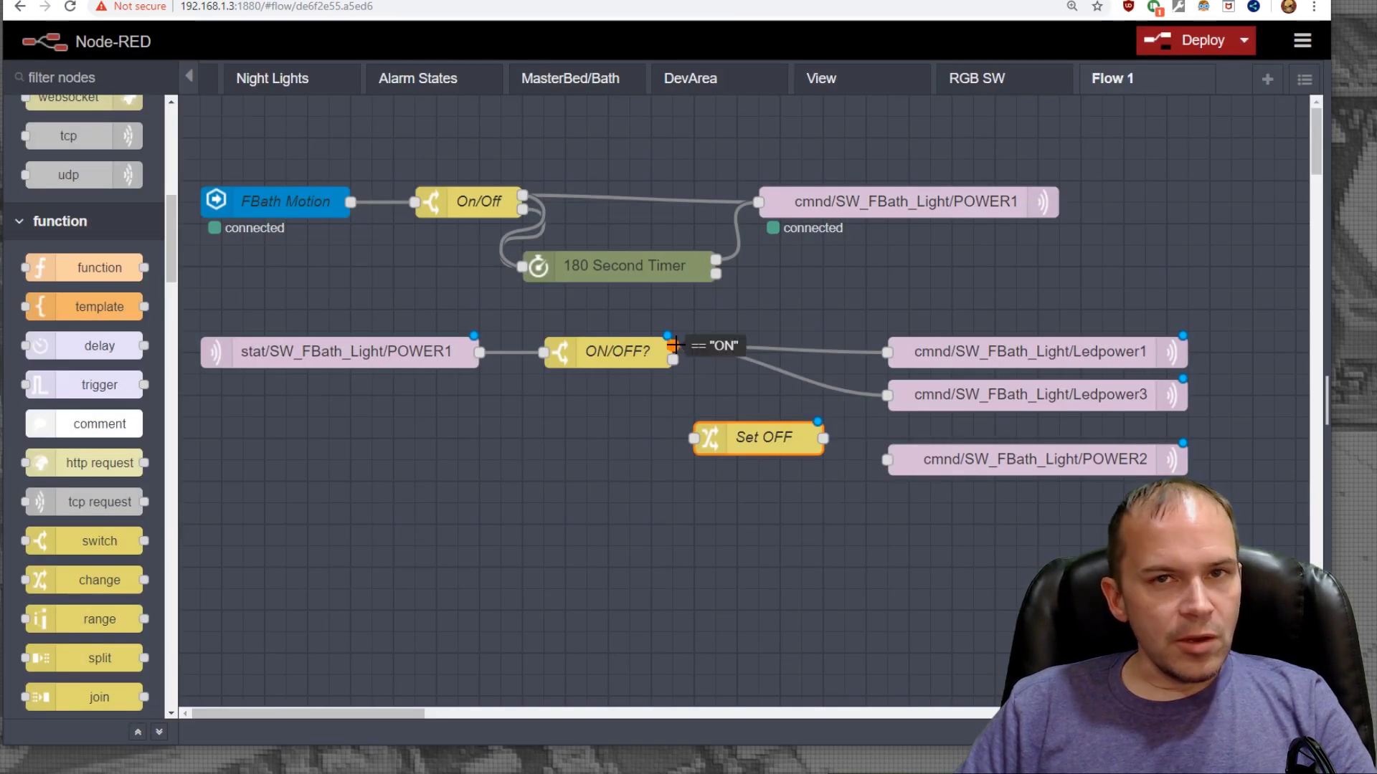
Wire the ON output of the ON/OFF? node through Set OFF to the POWER2 node and deploy the flow.
left_click_drag(674, 344, 694, 437)
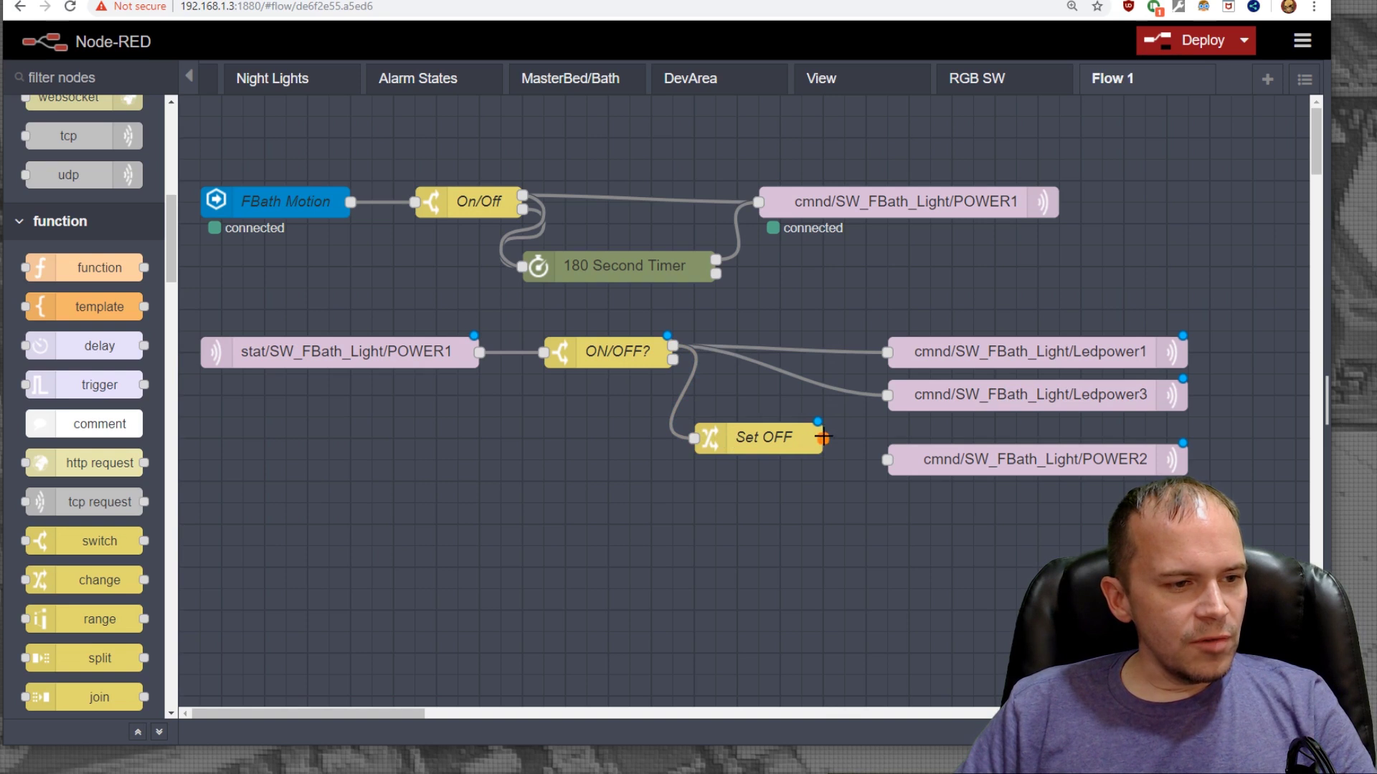
left_click_drag(825, 437, 887, 459)
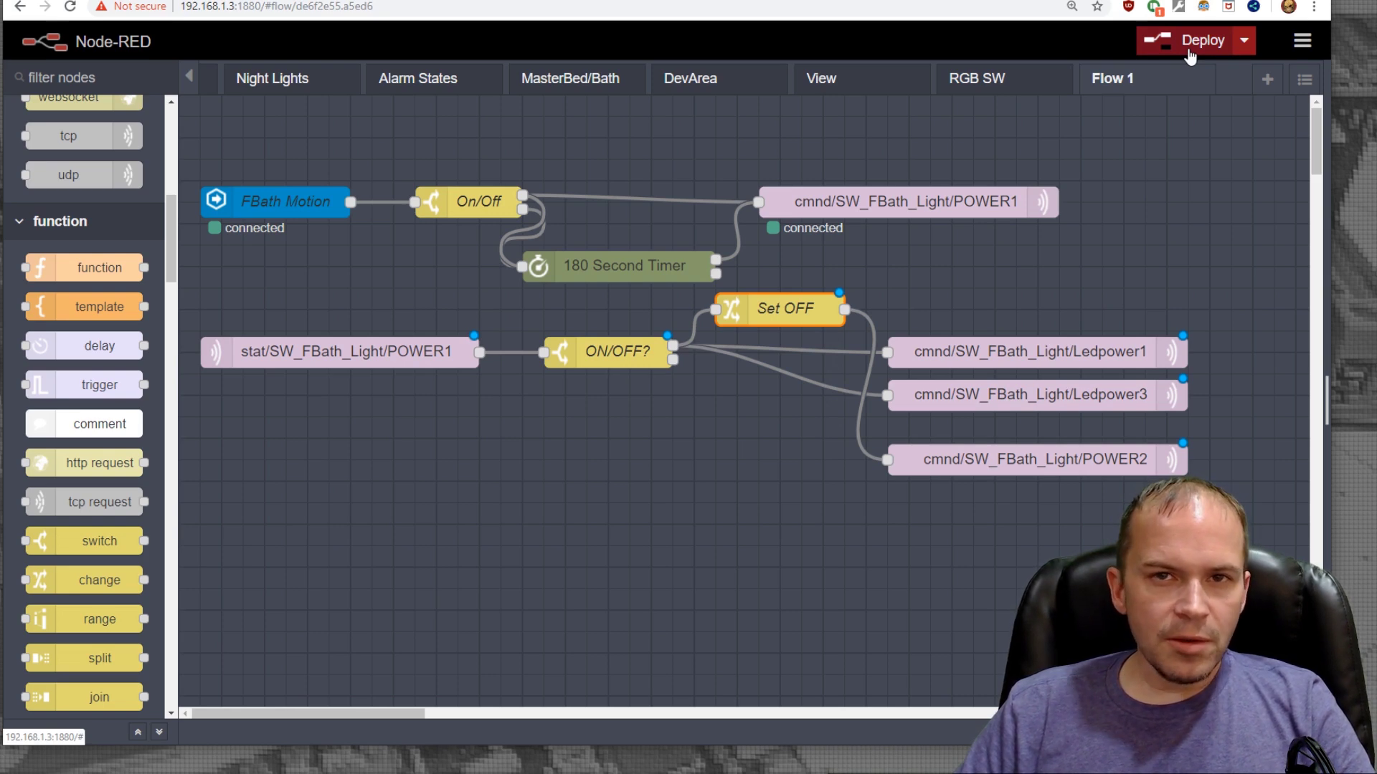
left_click(1189, 50)
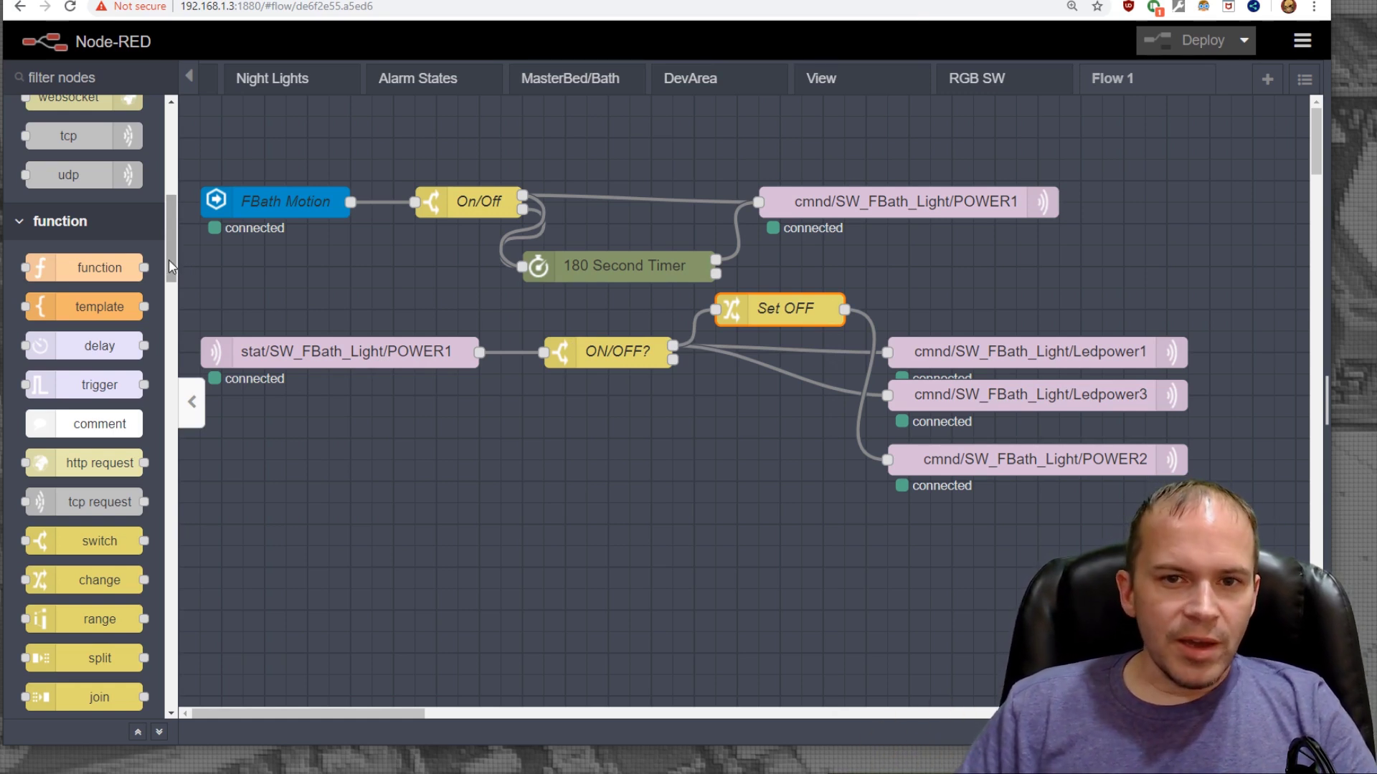
Add an inject node below the stat/SW_FBath_Light/POWER1 node and wire it to the ON/OFF? node's input.
scroll(170, 254, "up", 1)
left_click_drag(170, 254, 179, 157)
mouse_move(92, 162)
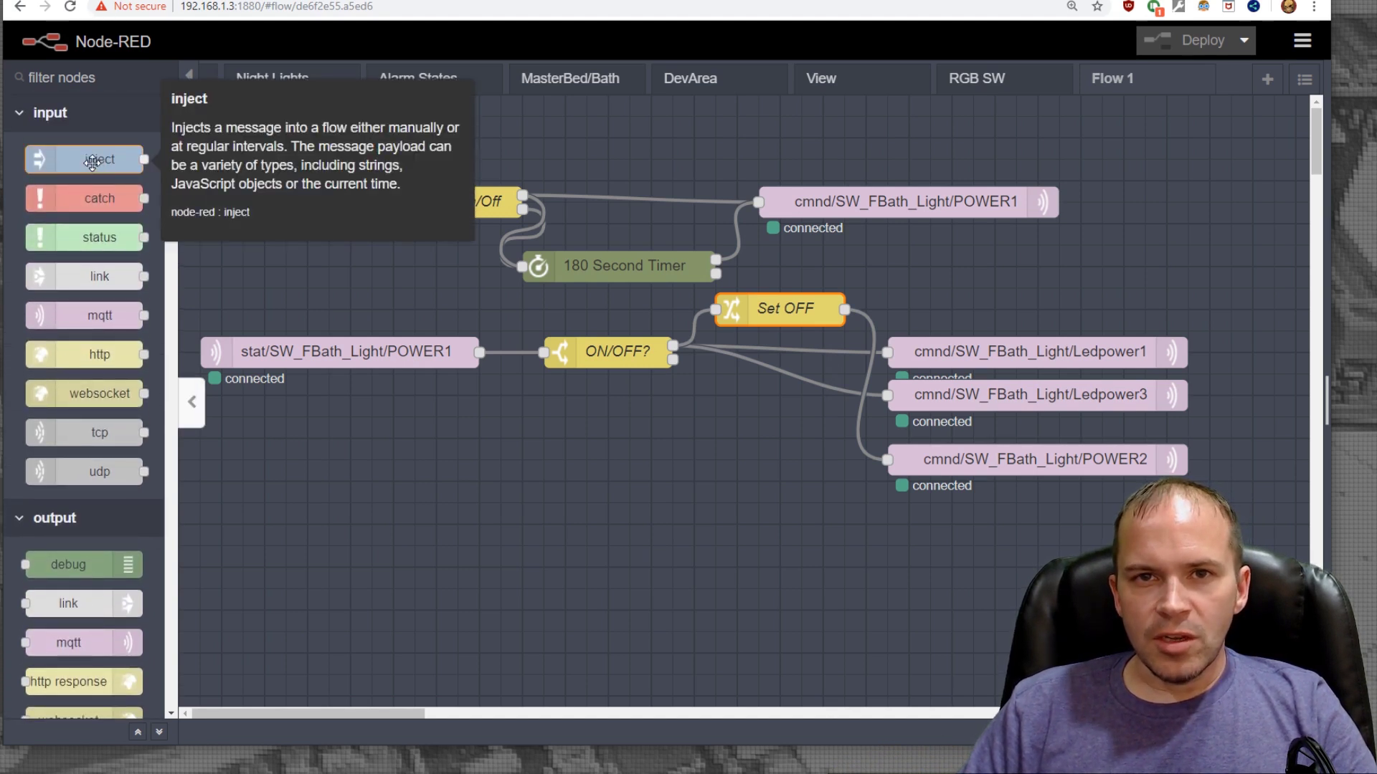
left_click_drag(92, 163, 449, 469)
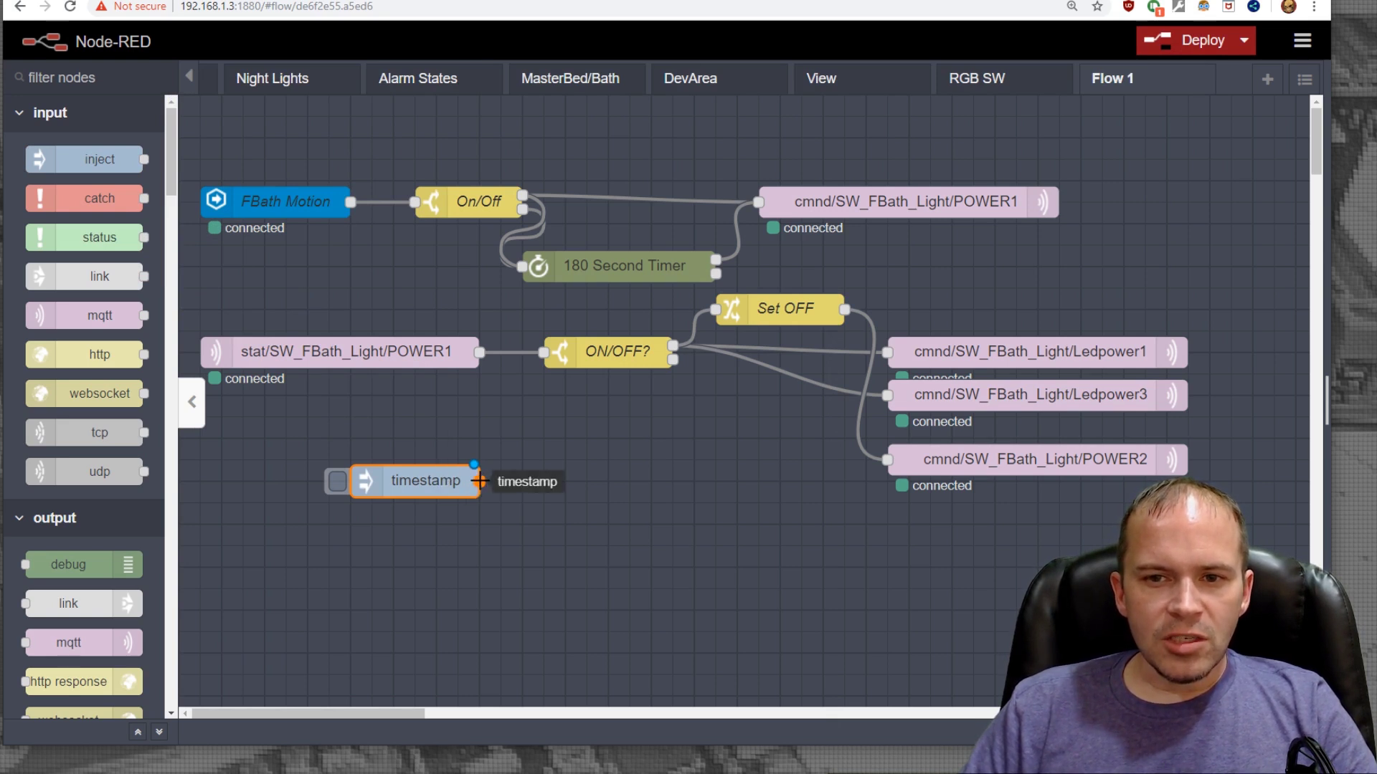
left_click_drag(479, 481, 543, 353)
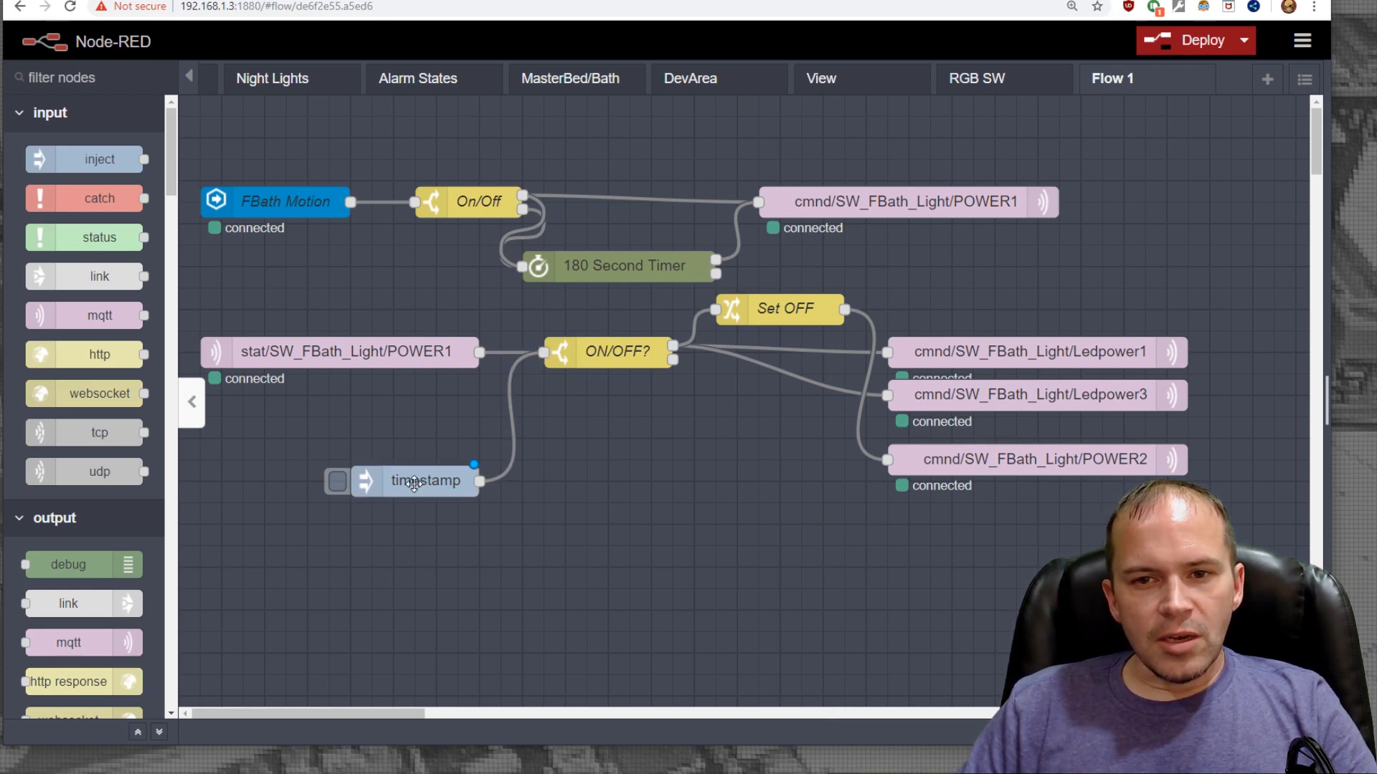
Set the inject node's payload to the string ON and save it.
double_click(414, 482)
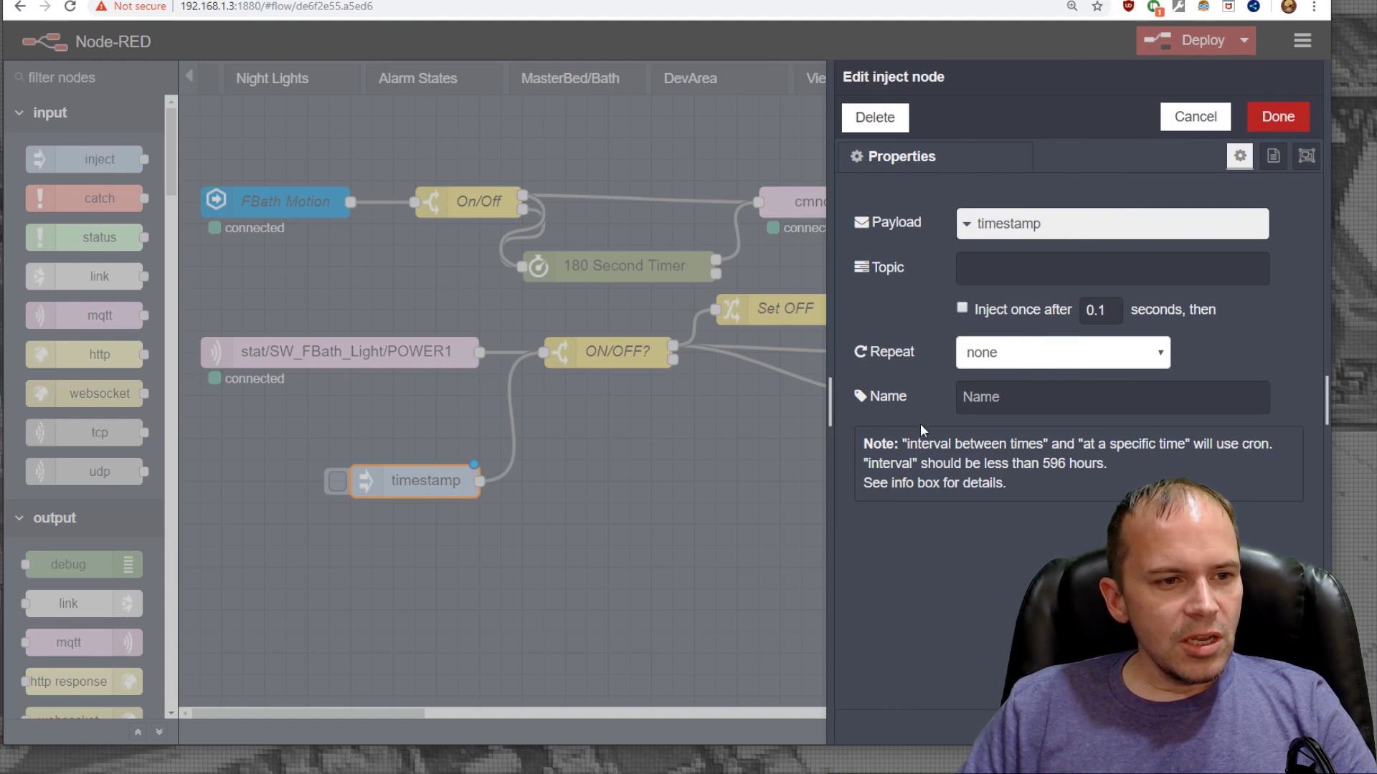
left_click(968, 228)
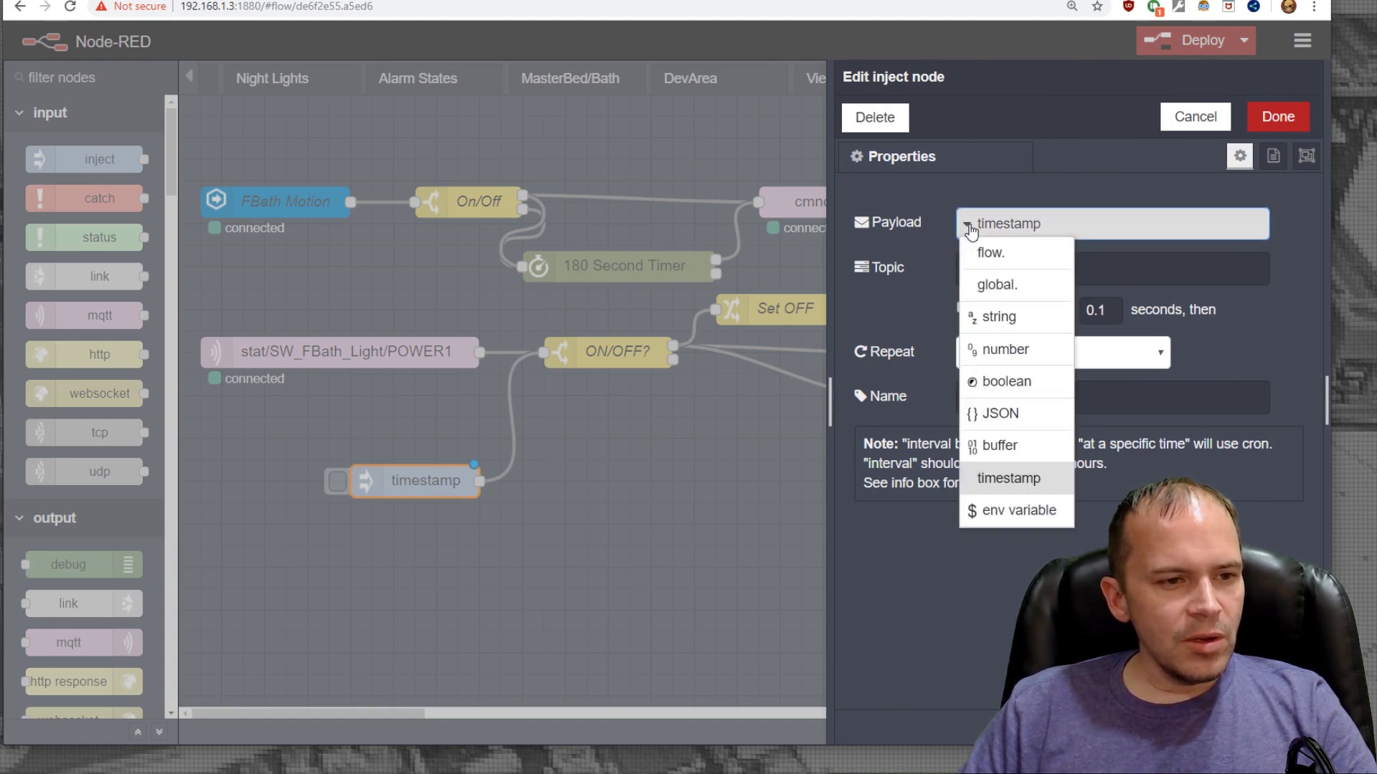
left_click(993, 314)
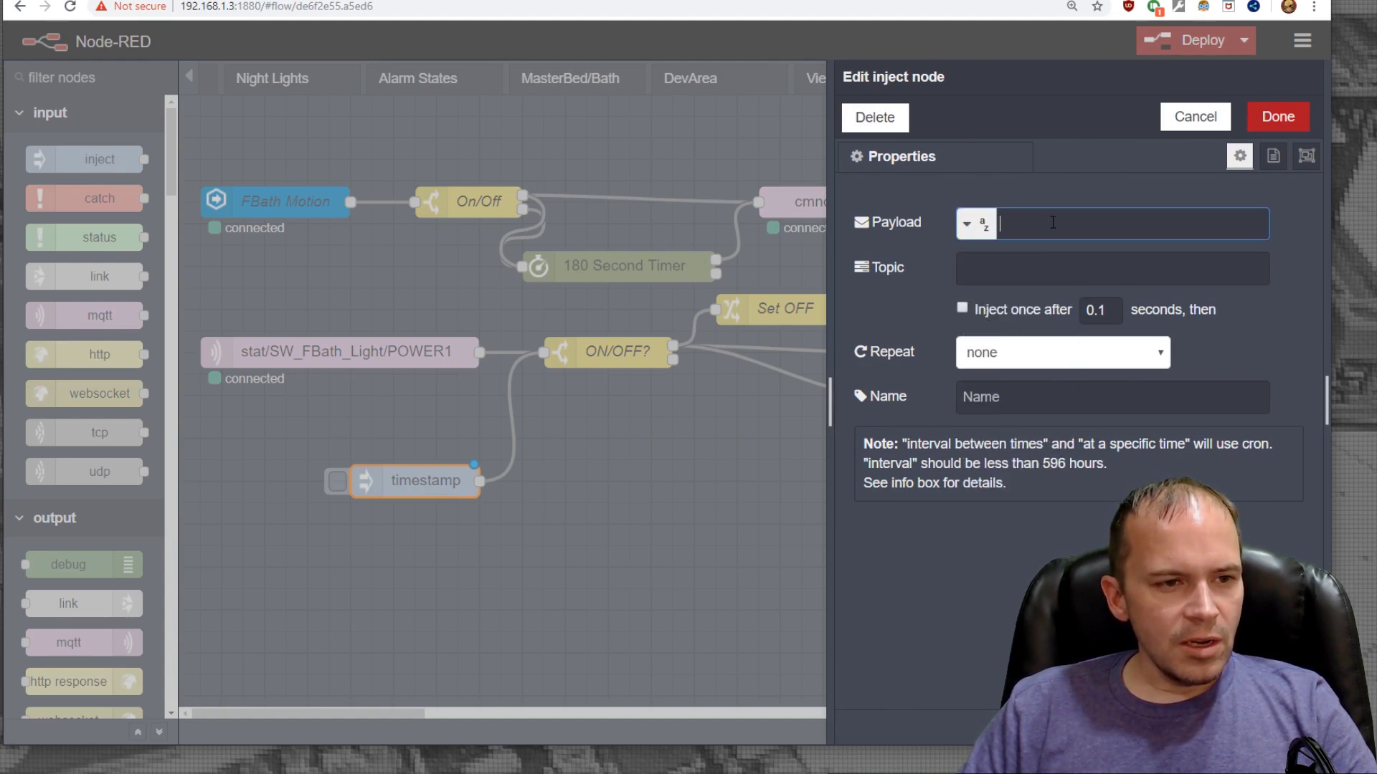
type("ON")
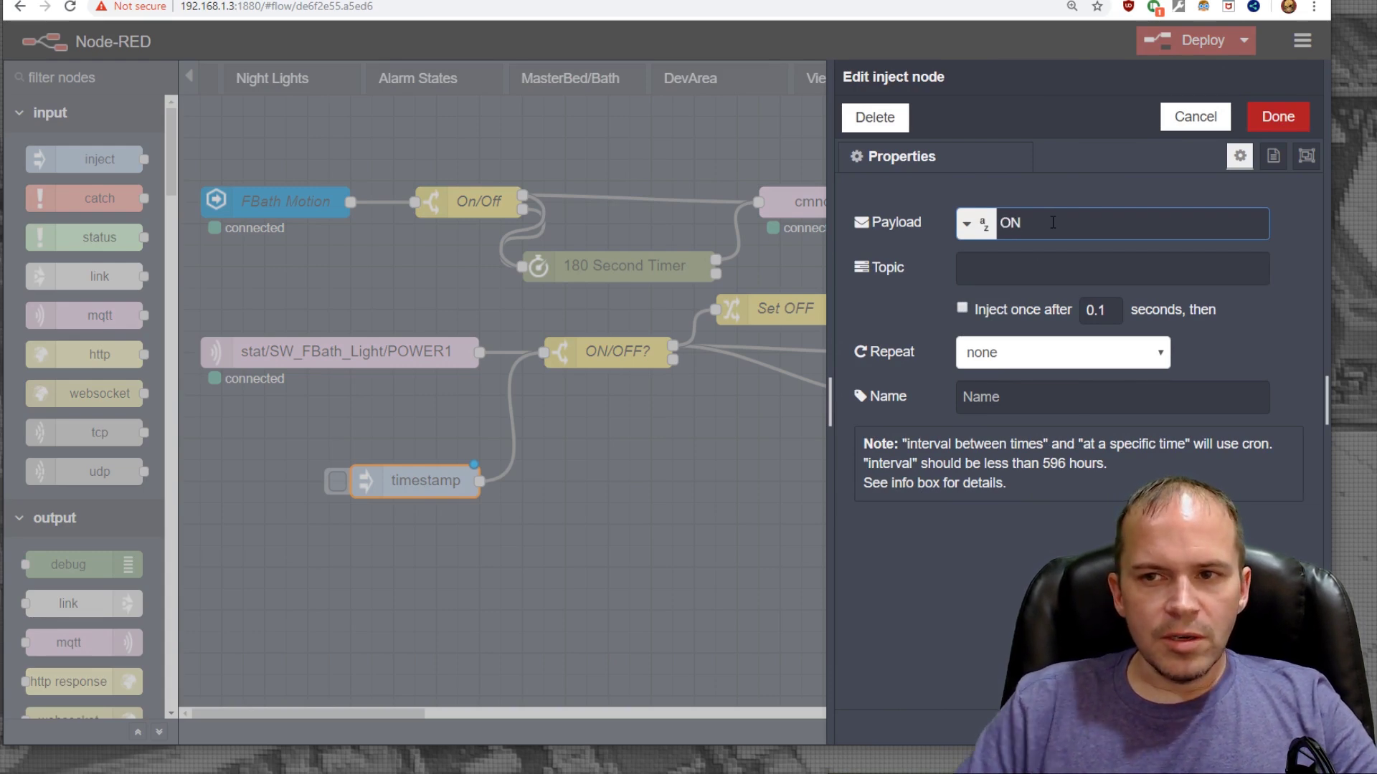
left_click(1278, 116)
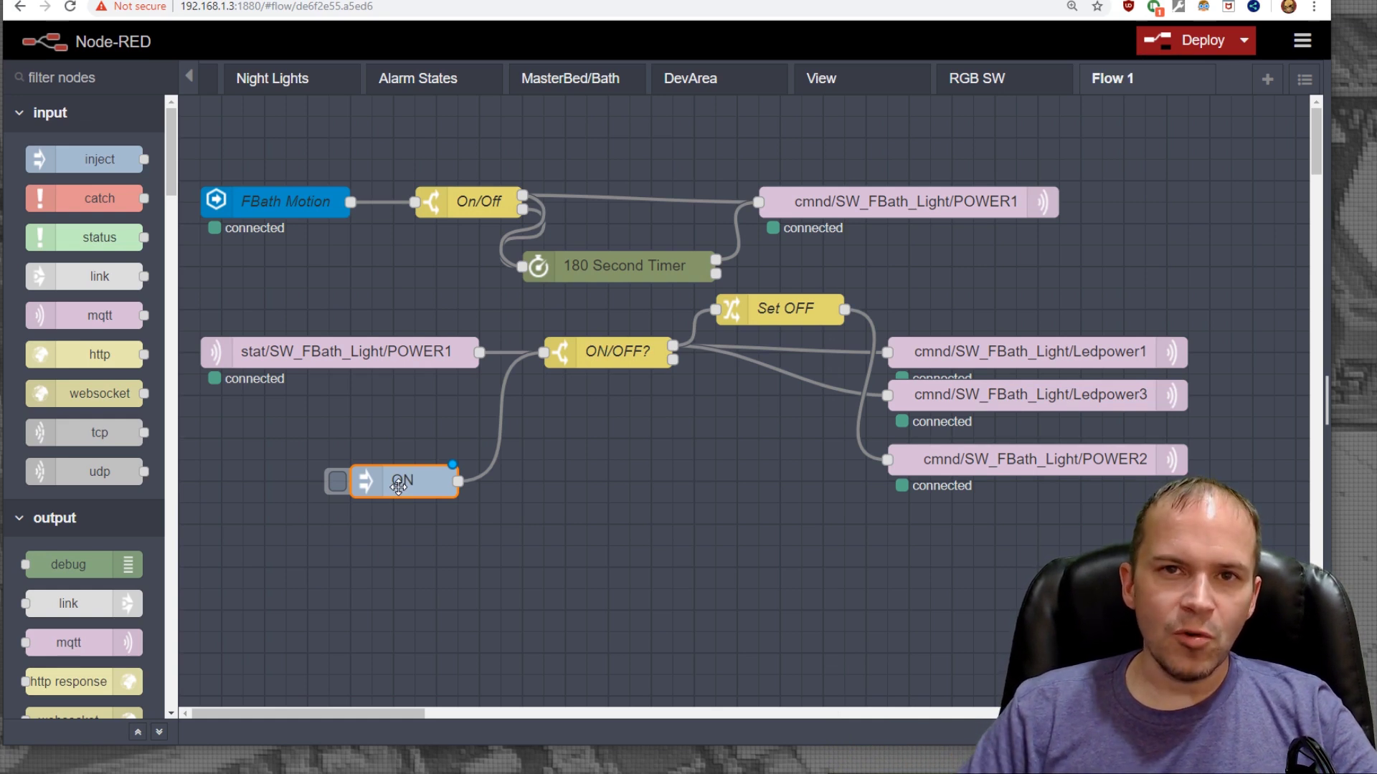
Delete the ON inject node and redeploy the flow.
key("Delete")
key("ctrl+d")
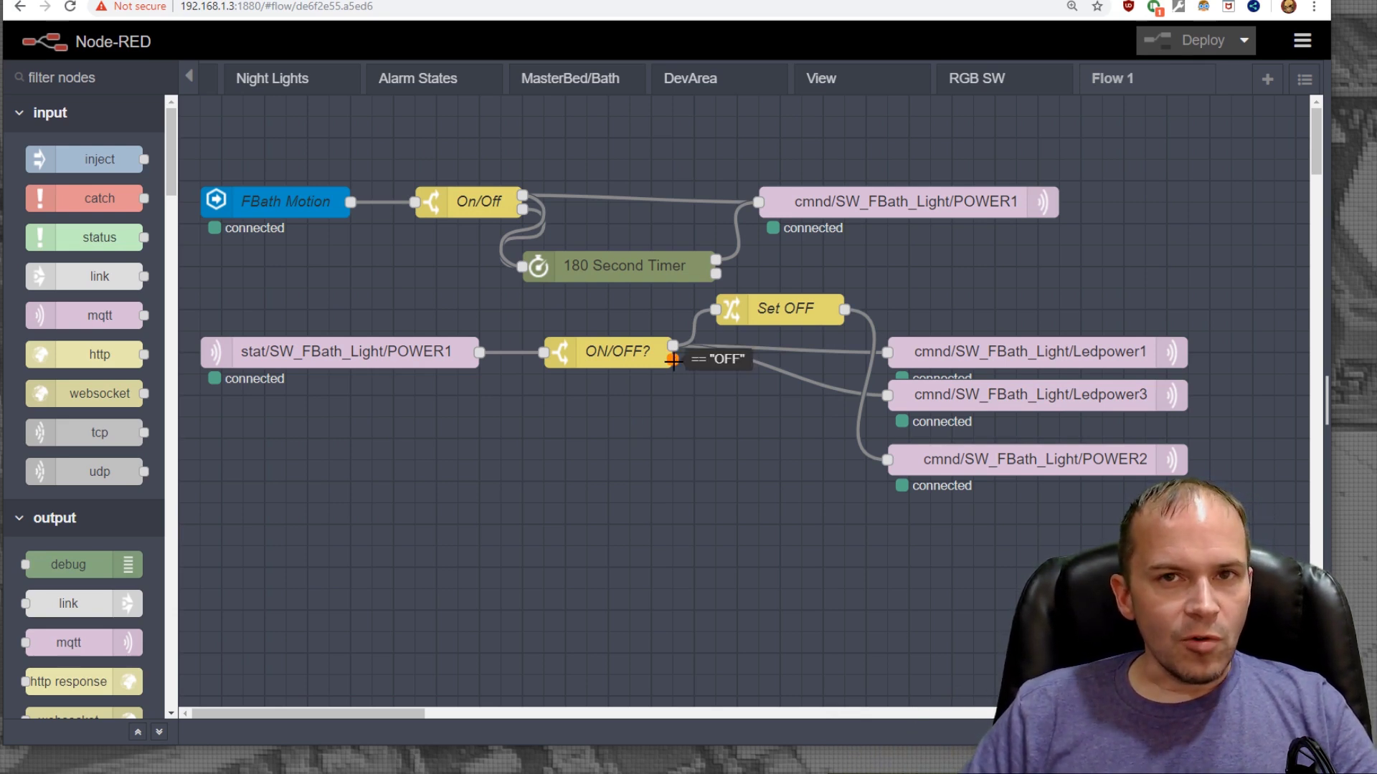
Wire the OFF output of the ON/OFF? node to the Ledpower1 and Ledpower3 nodes.
left_click_drag(673, 360, 883, 355)
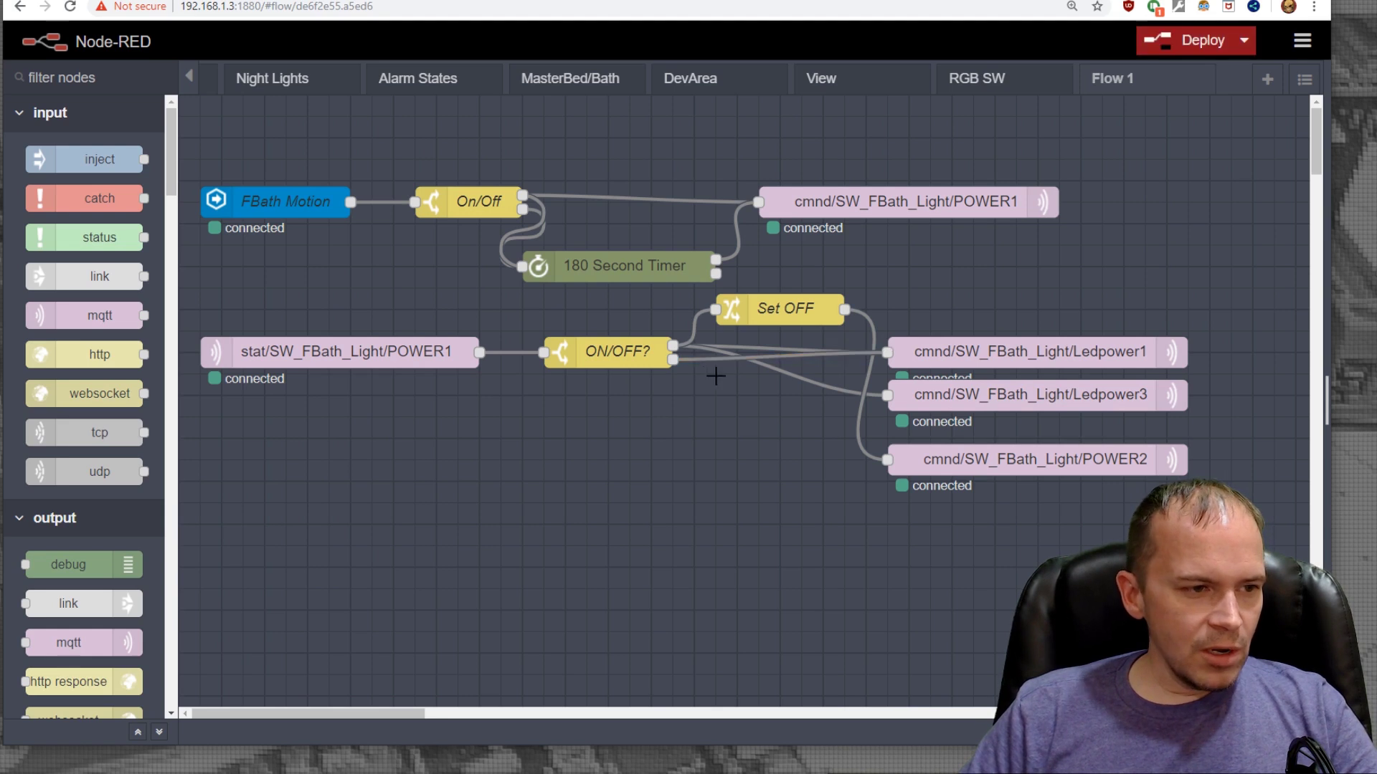
left_click_drag(673, 360, 888, 397)
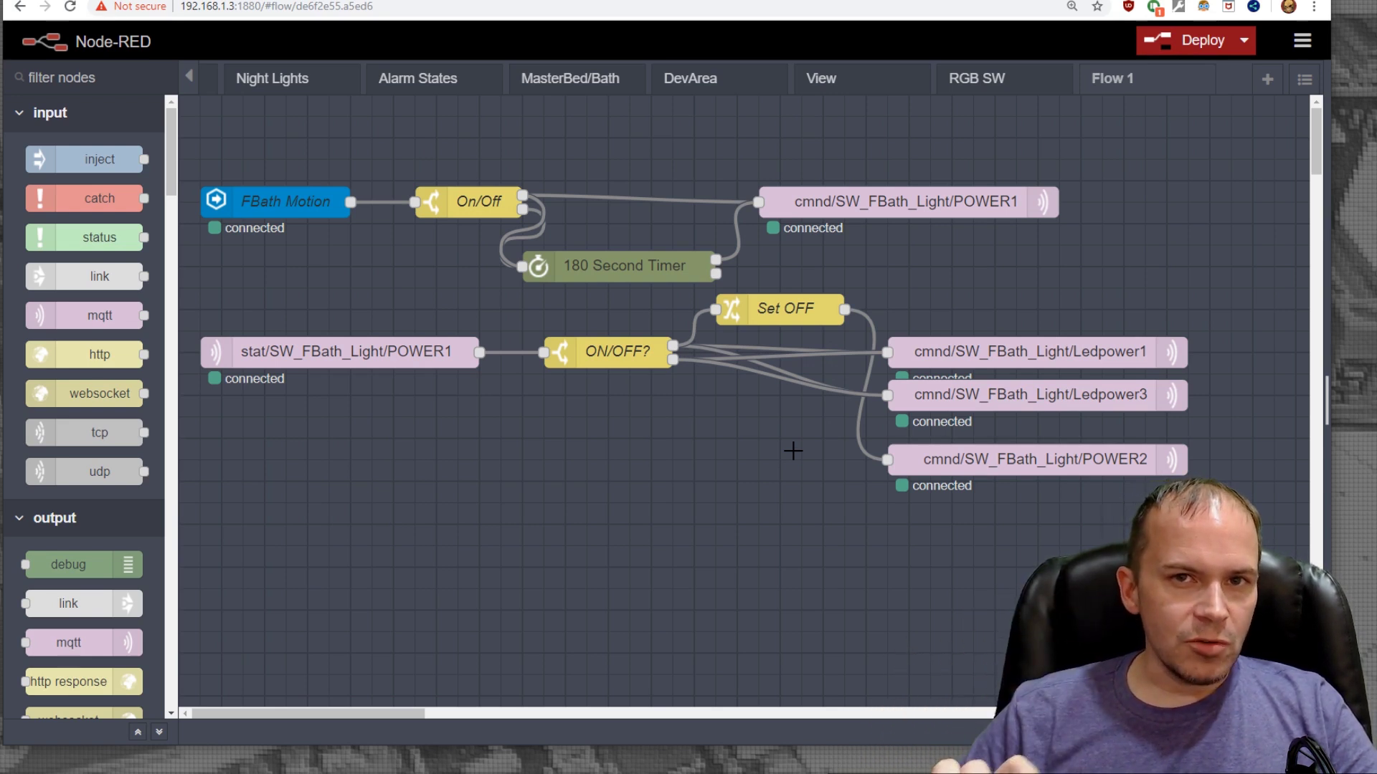
Duplicate the Set OFF node below the wires, name the copy Set ON, set its payload to ON, and save it.
left_click(1196, 121)
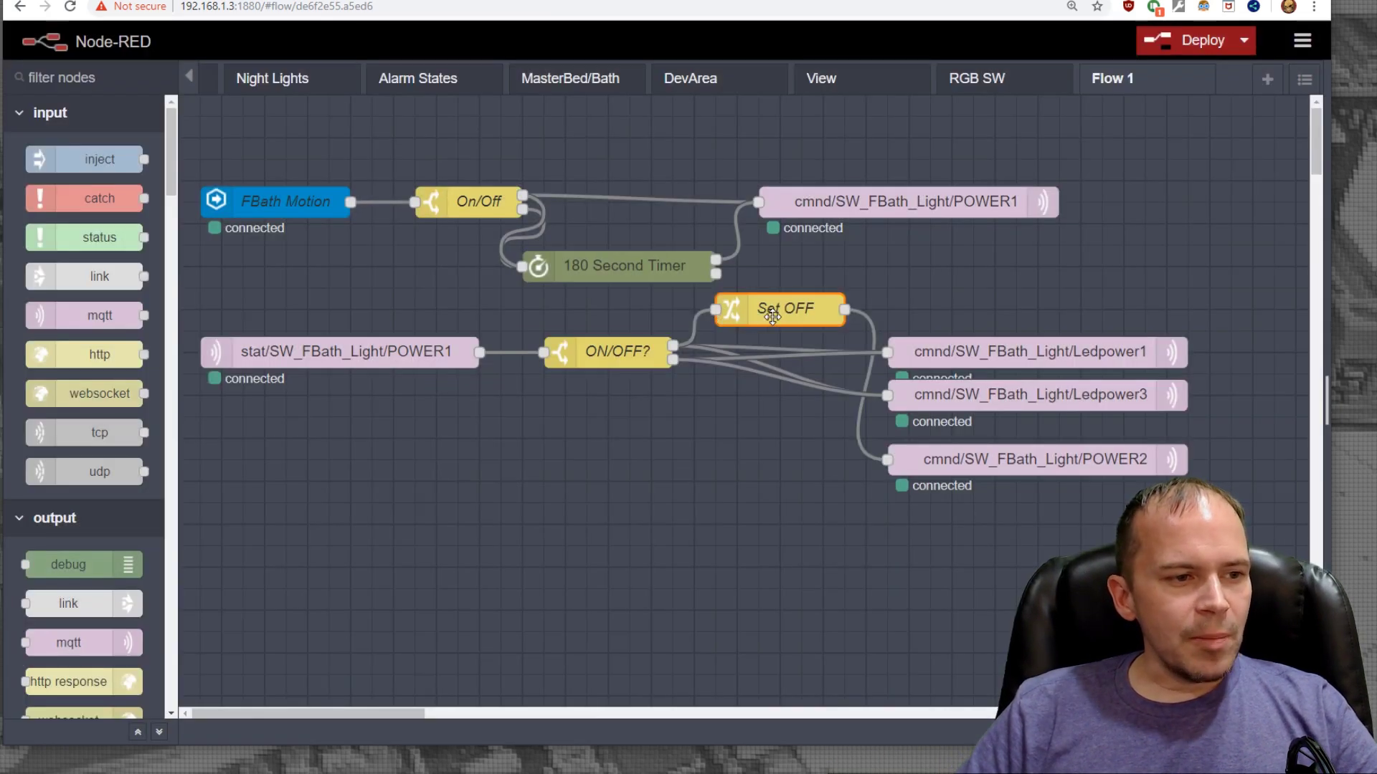
key("ctrl+c")
key("ctrl+v")
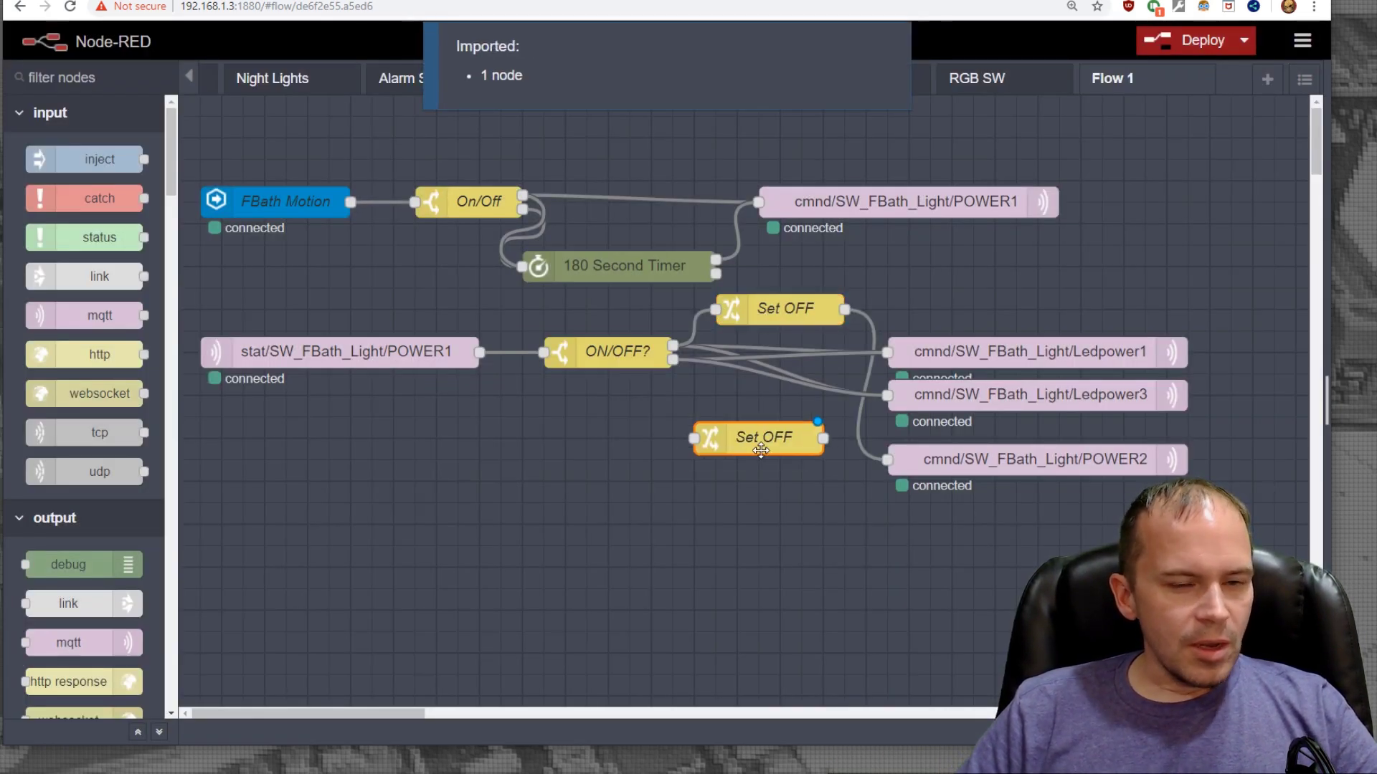
double_click(801, 447)
left_click(1021, 226)
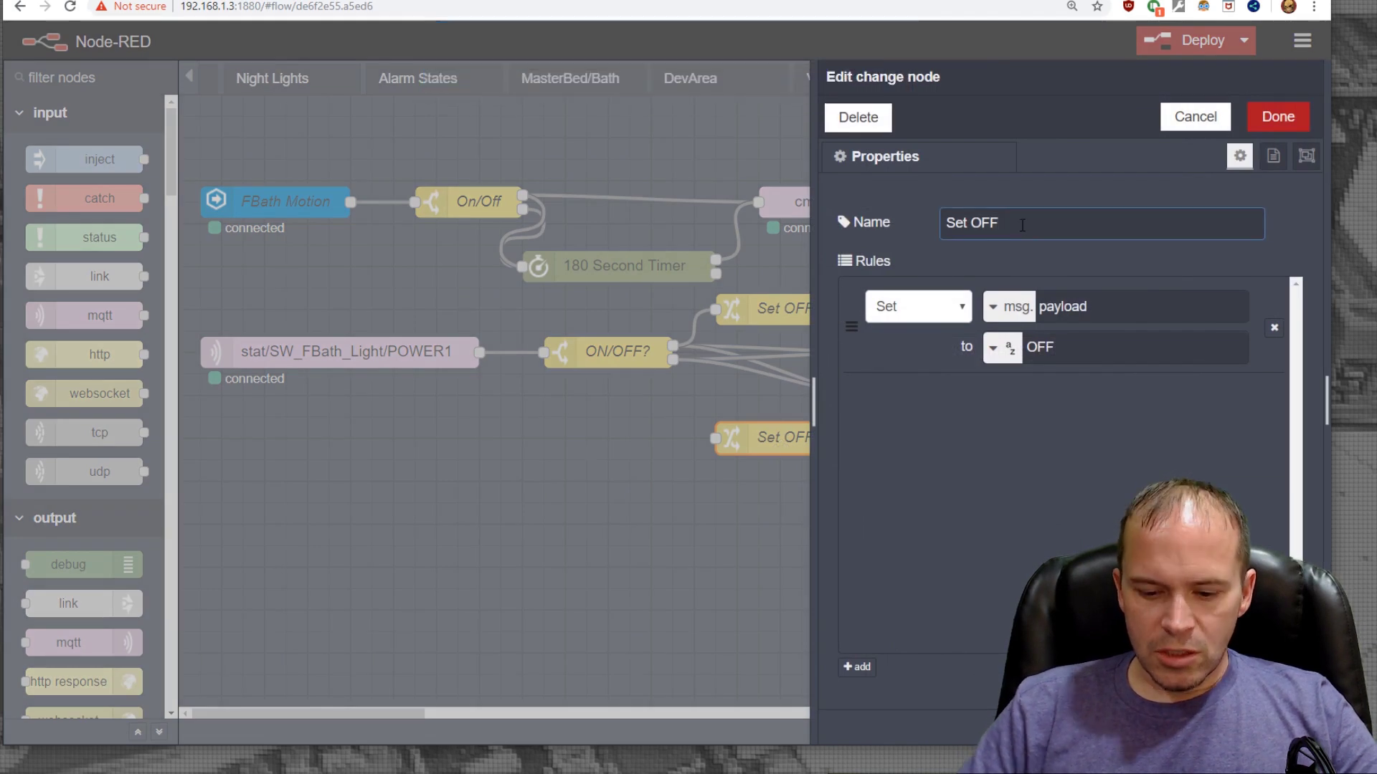
key("BackSpace")
key("BackSpace")
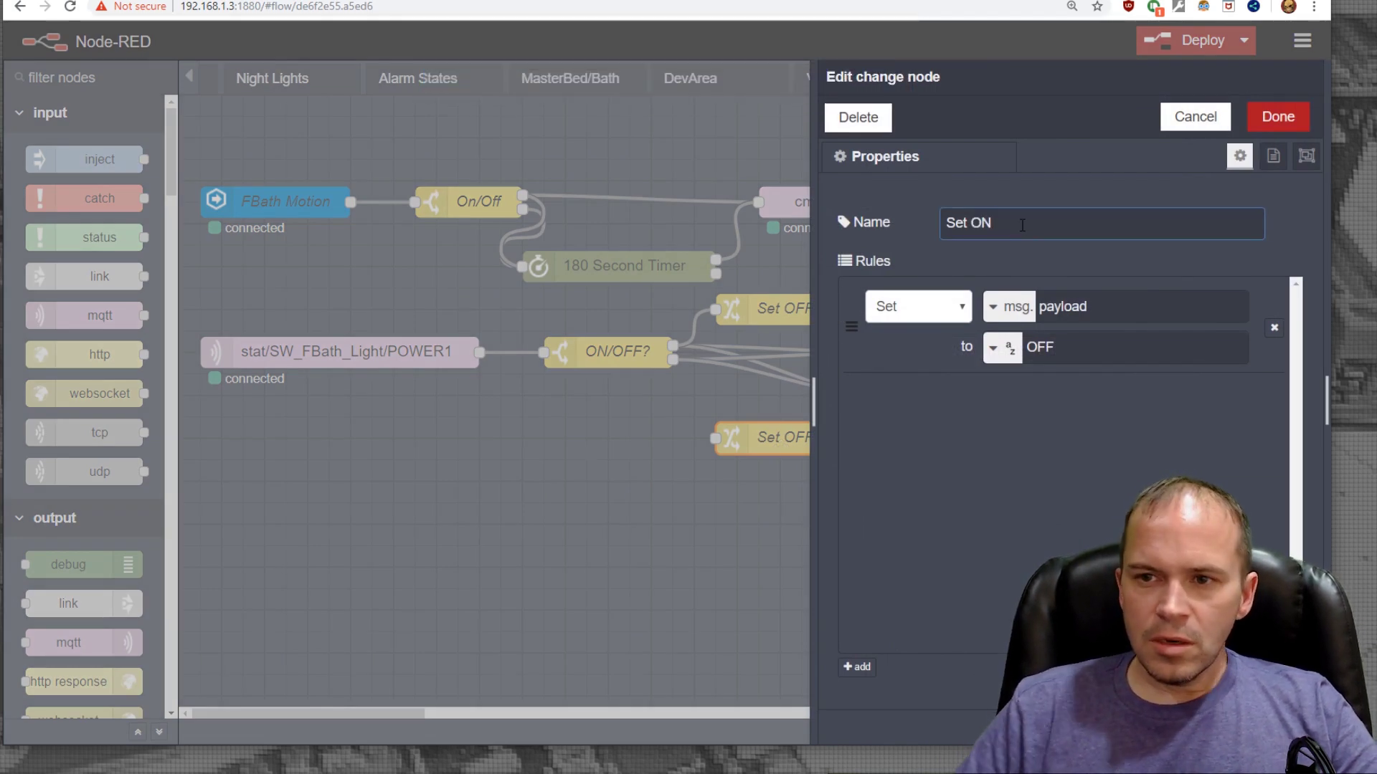
left_click(1125, 346)
key("BackSpace")
key("BackSpace")
type("N")
key("Return")
Wire the OFF output of the ON/OFF? node through Set ON to POWER2, and position Set ON below the Ledpower wires.
left_click_drag(673, 359, 715, 438)
left_click_drag(845, 438, 888, 460)
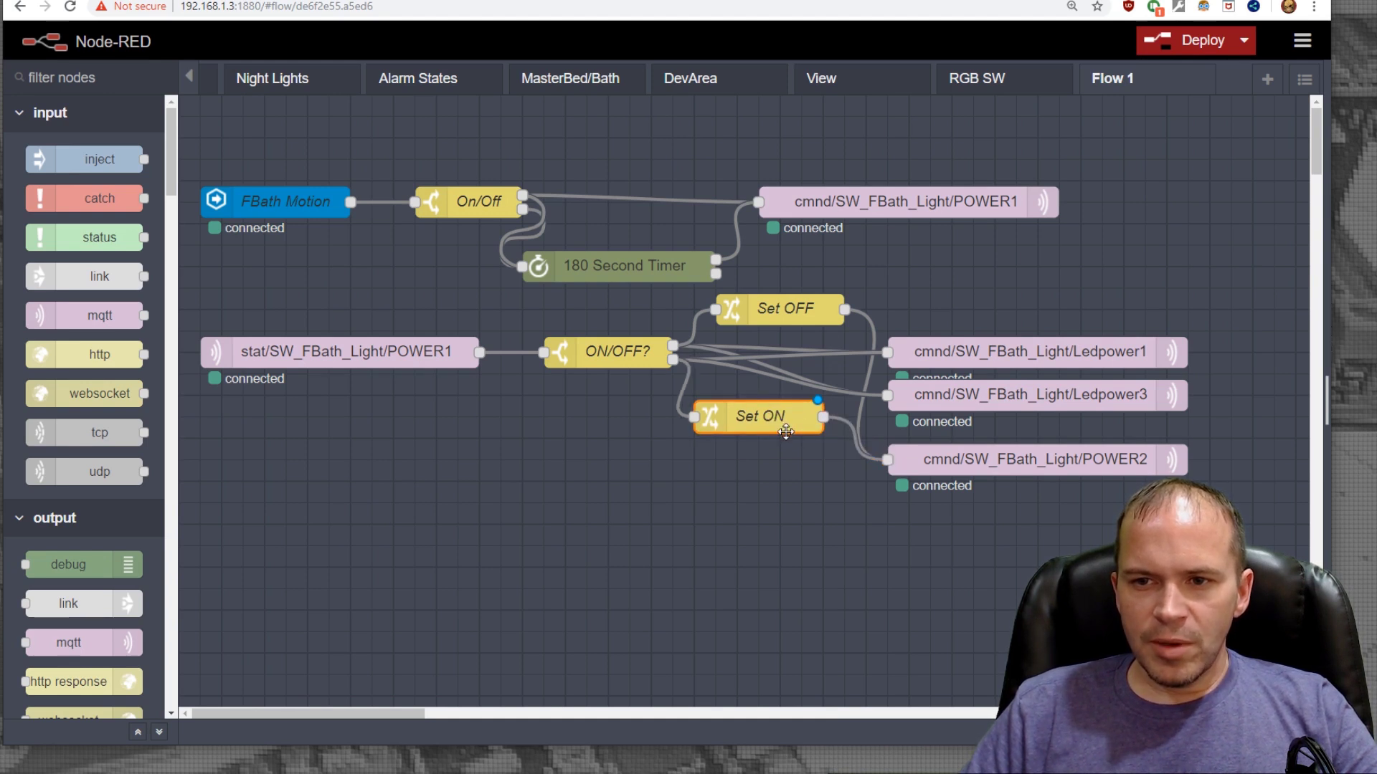
left_click_drag(786, 432, 794, 463)
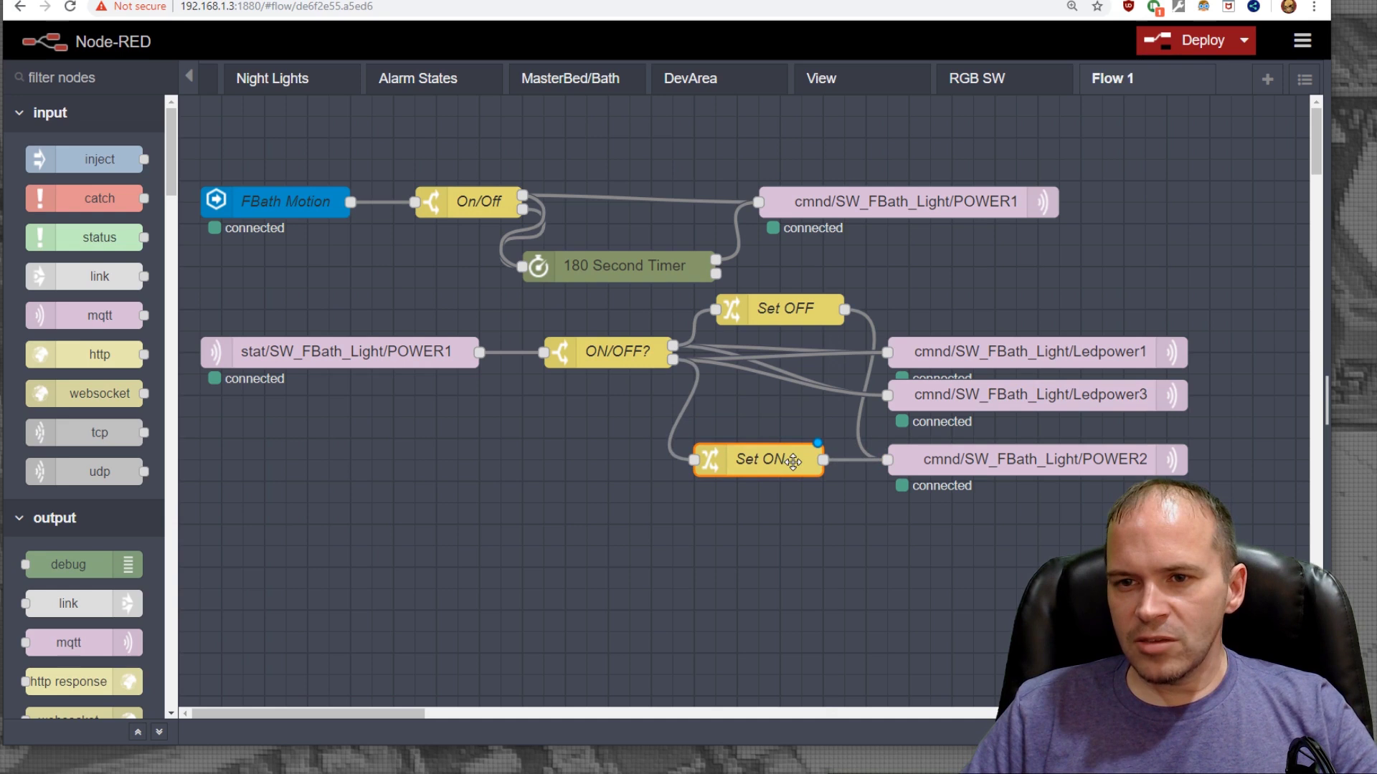
left_click_drag(793, 463, 794, 449)
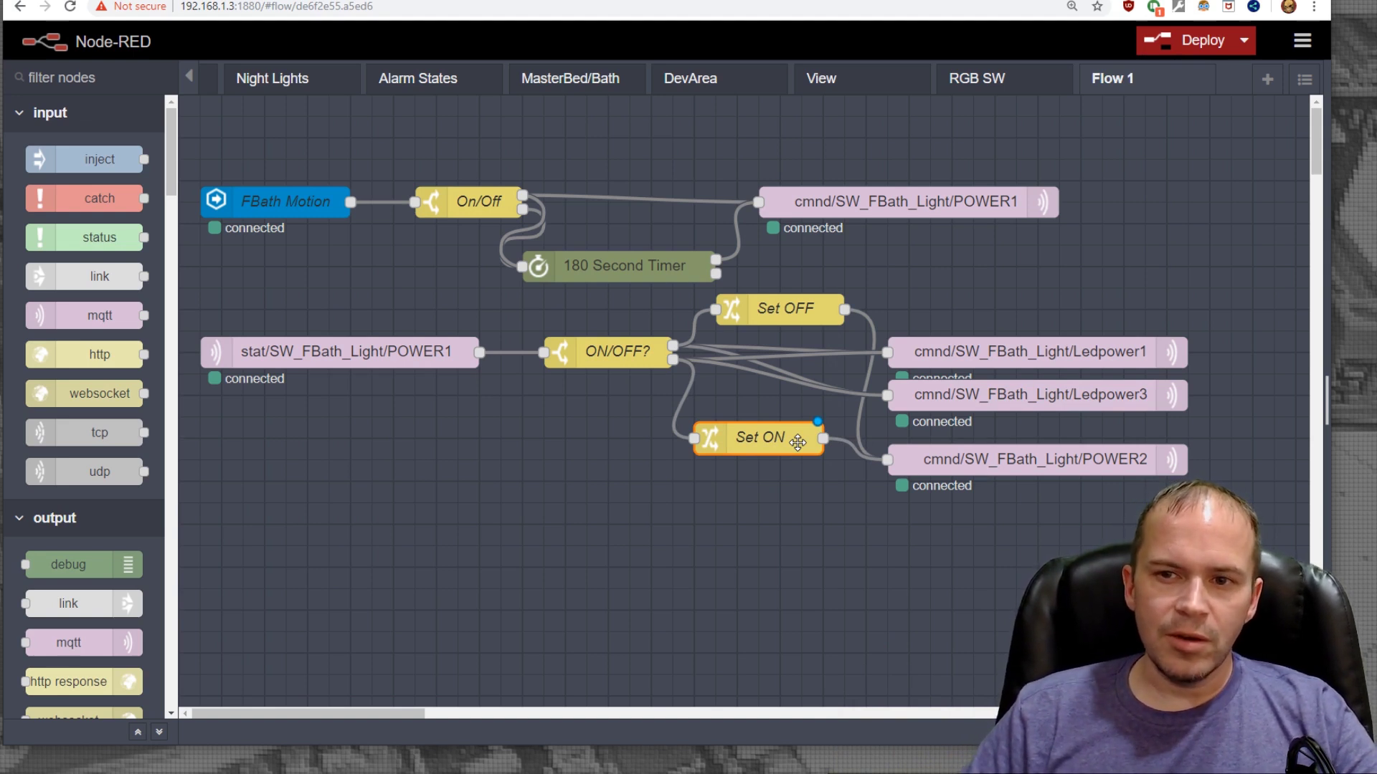
left_click(661, 466)
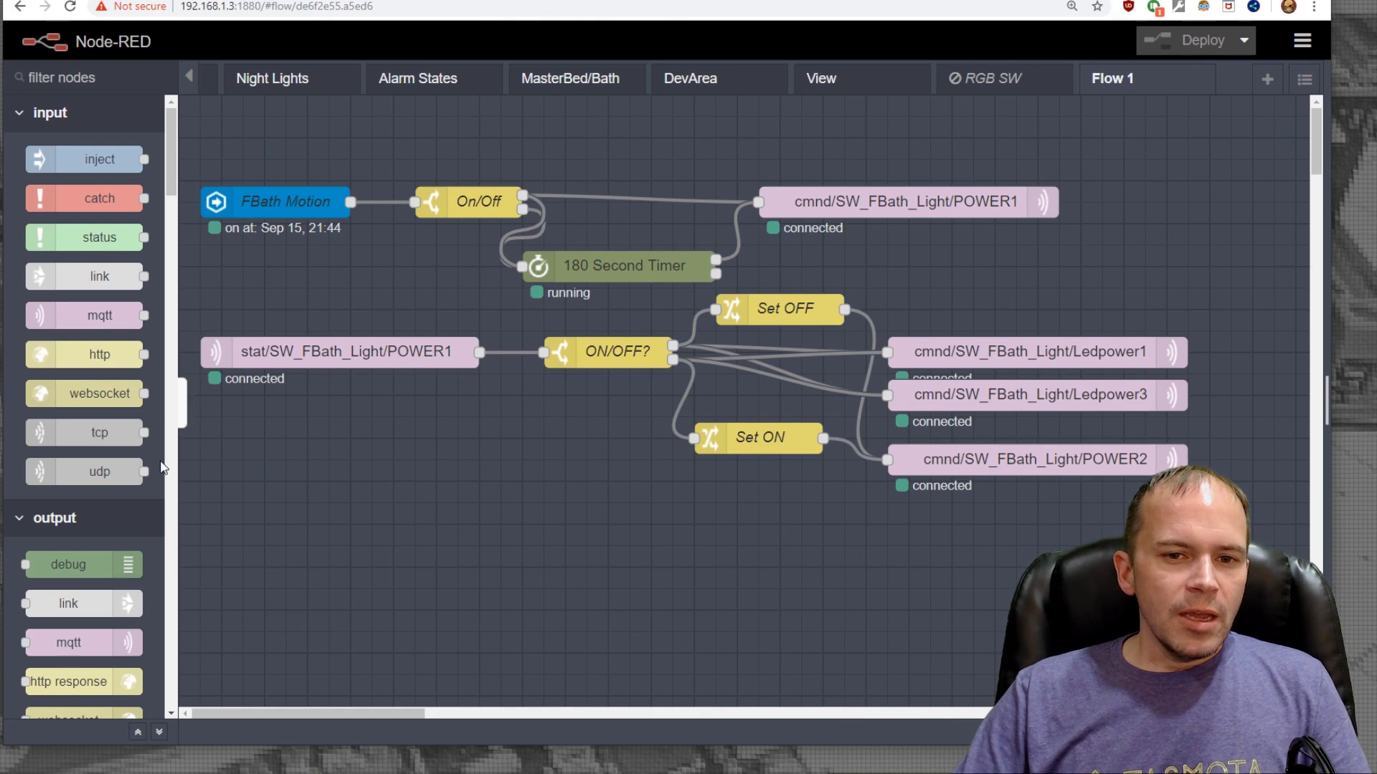
Attach a debug node with node status (32 characters) enabled to the FBath Motion output, and deploy the flow.
left_click_drag(76, 565, 627, 156)
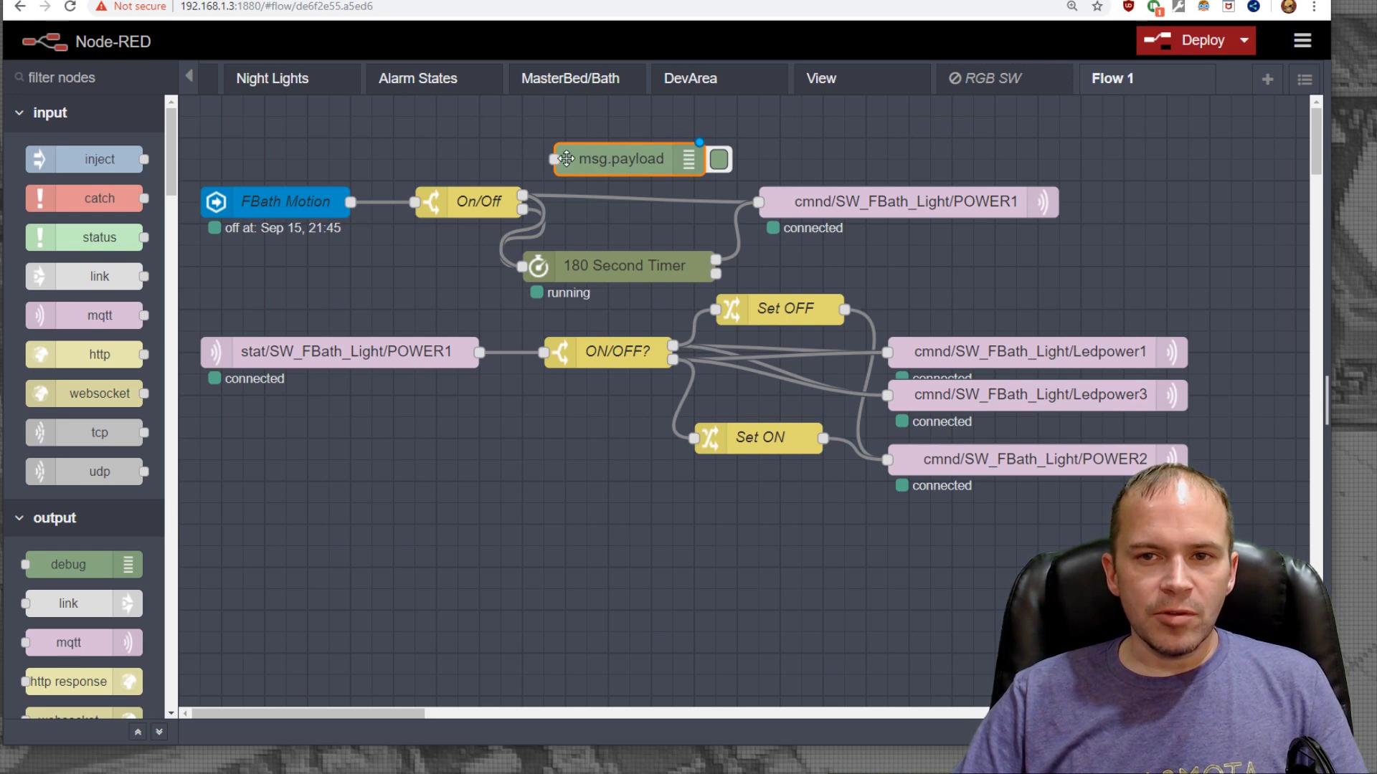
left_click_drag(560, 158, 353, 202)
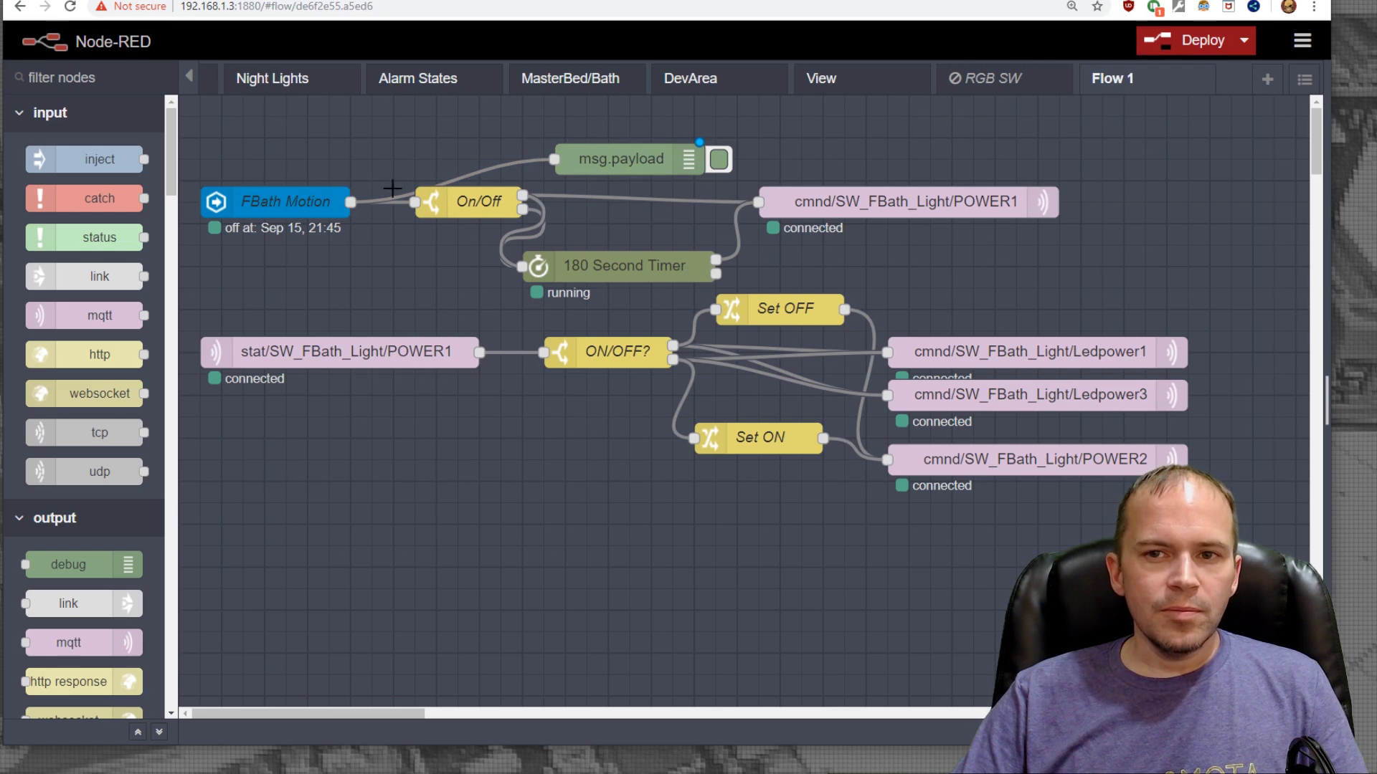
double_click(591, 160)
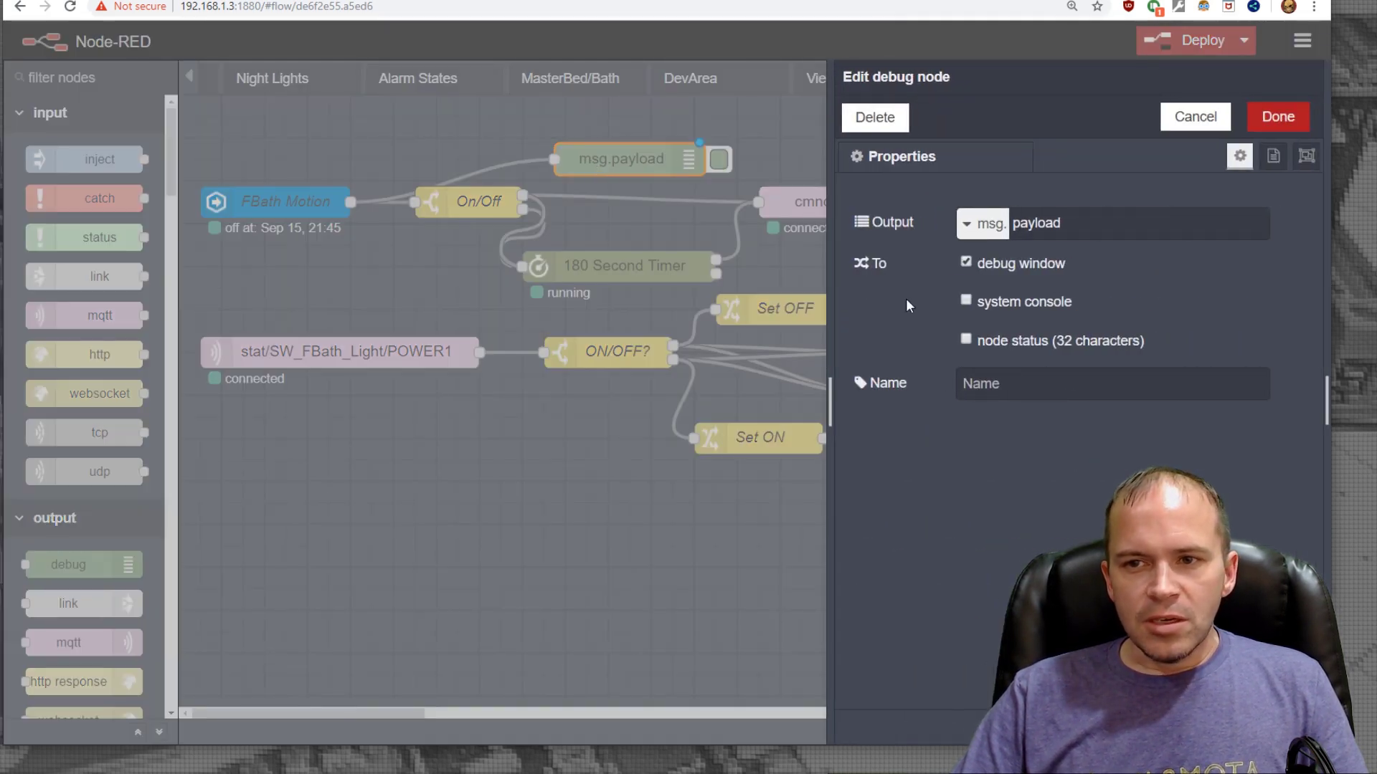
left_click(966, 339)
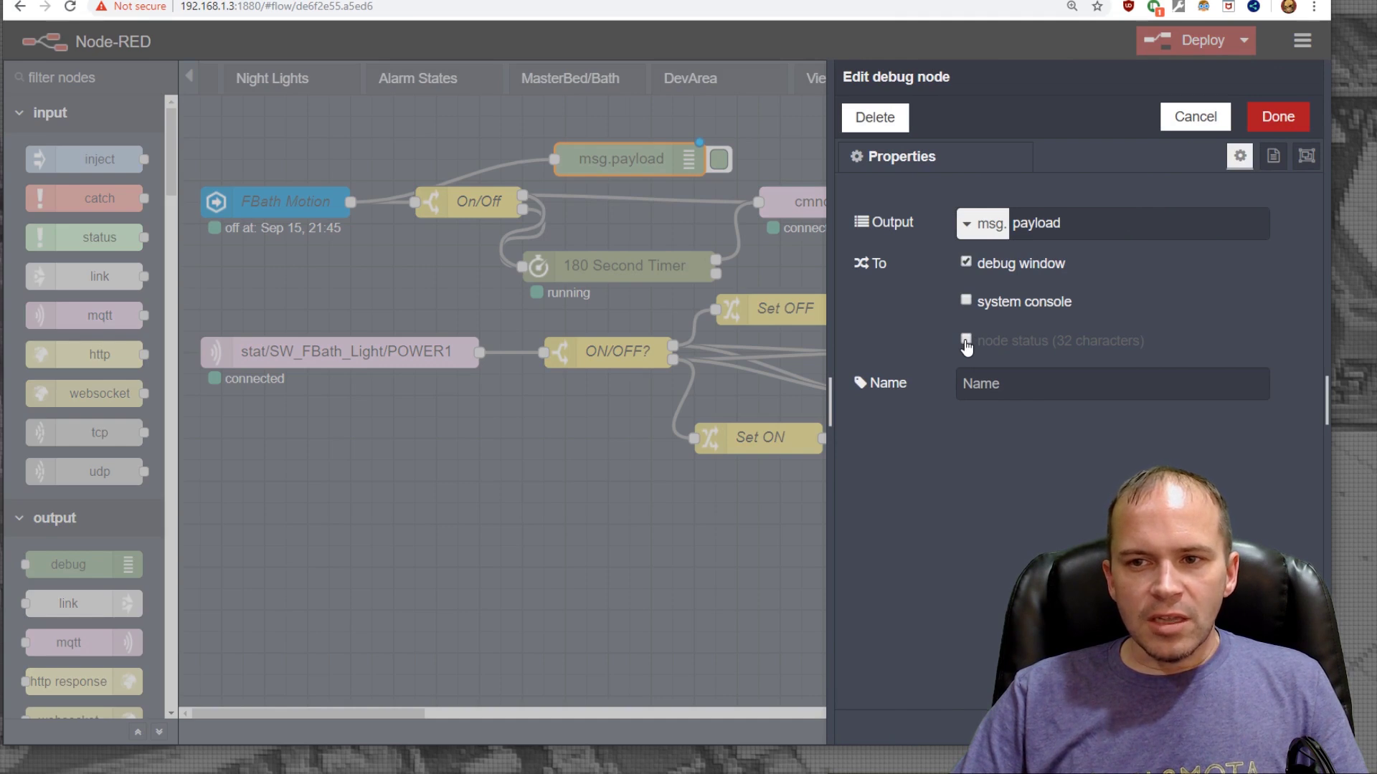
left_click(966, 340)
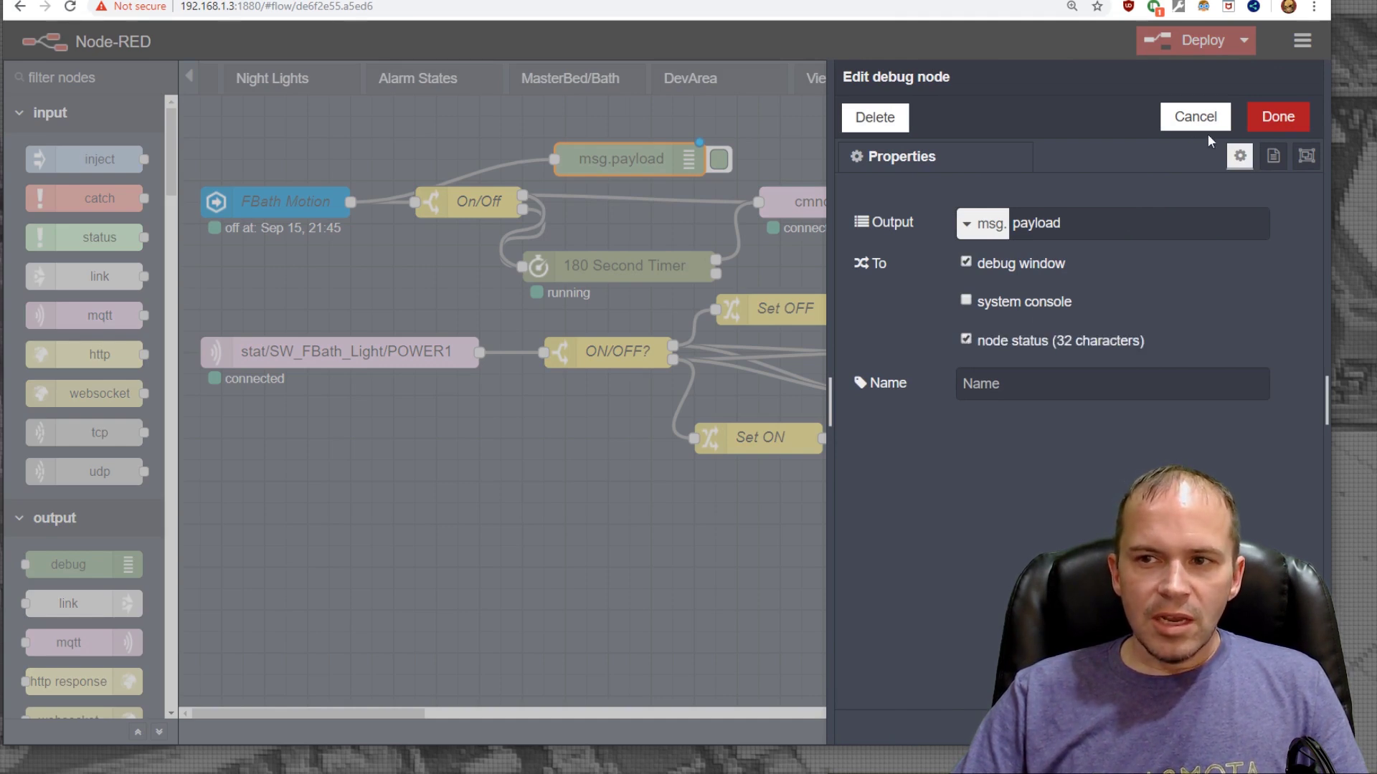
left_click(1277, 117)
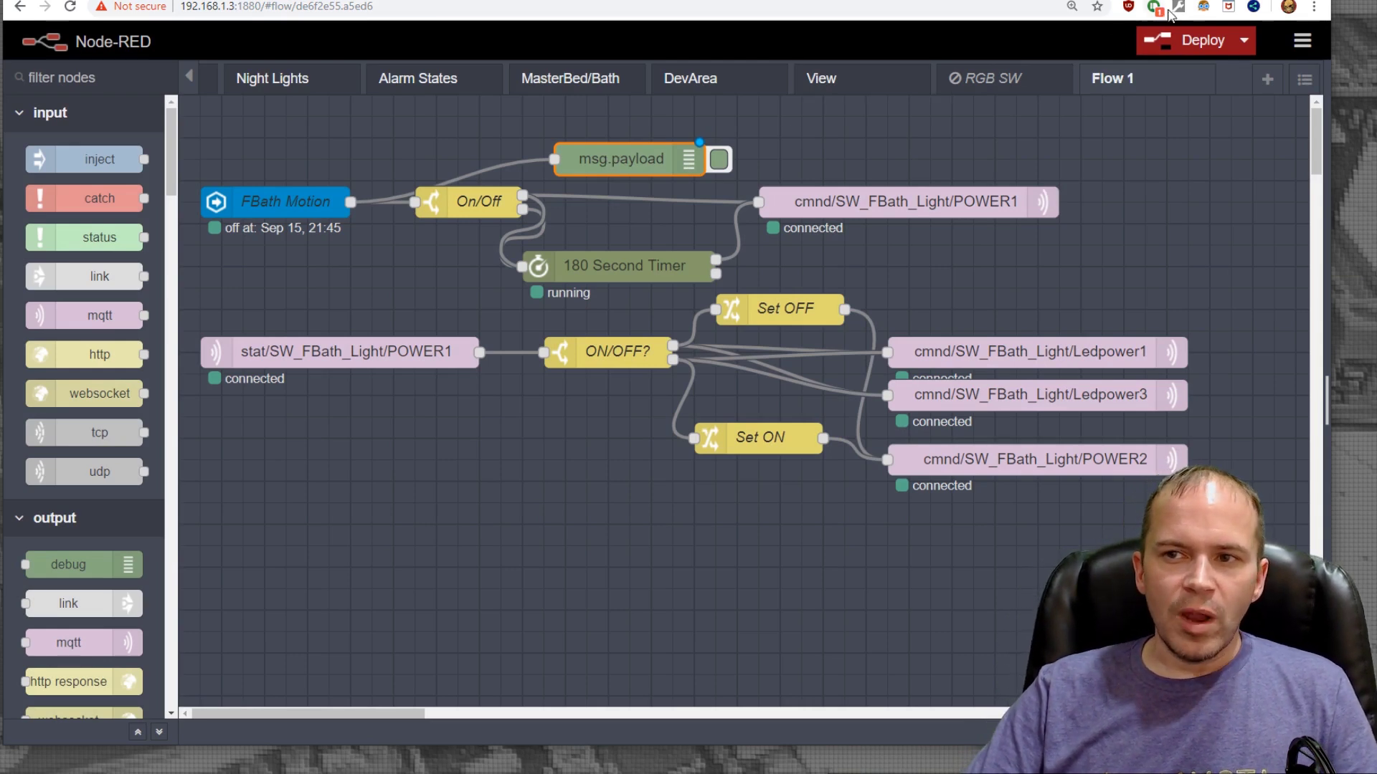
left_click(1190, 41)
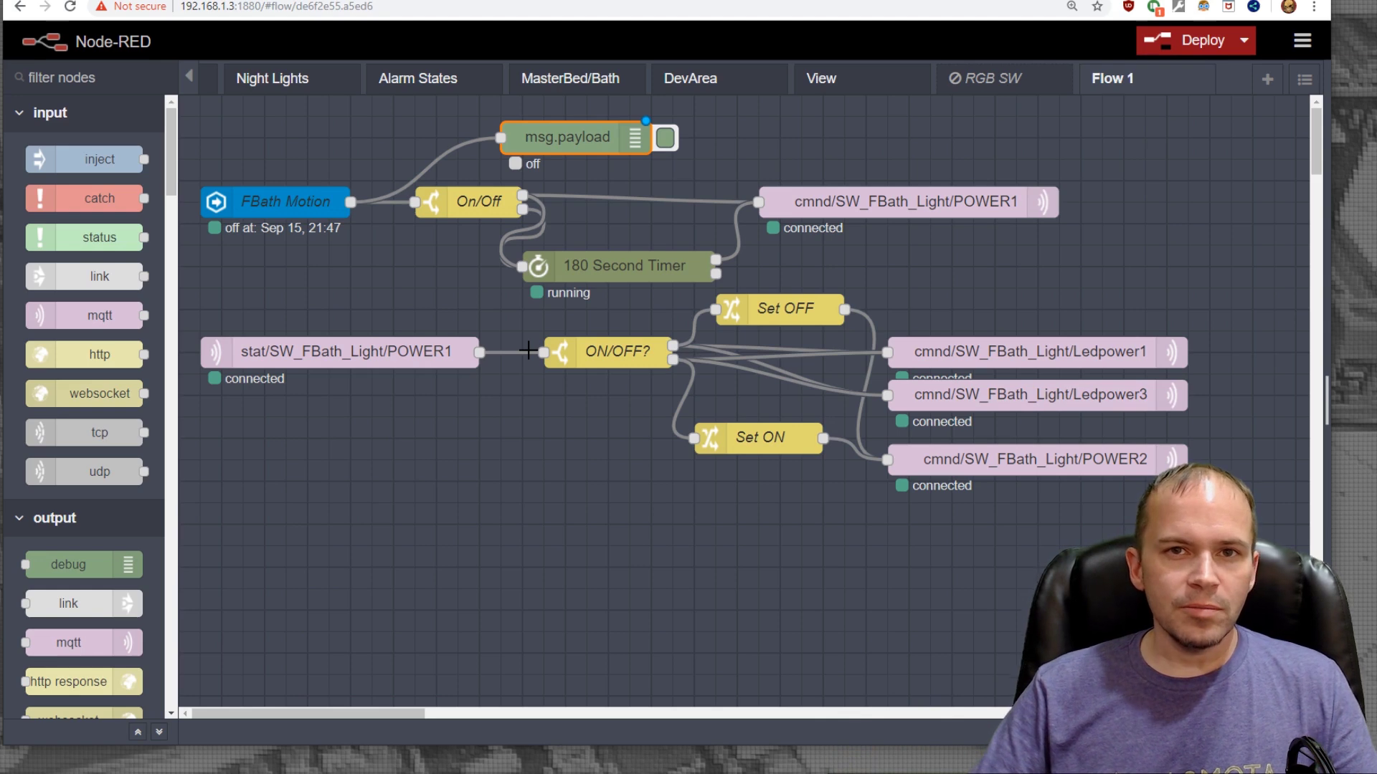
Add an events: state node below the flows, named Waze to Work, with entity sensor.waze_to_work and state type Number, and save it.
left_click_drag(171, 184, 176, 566)
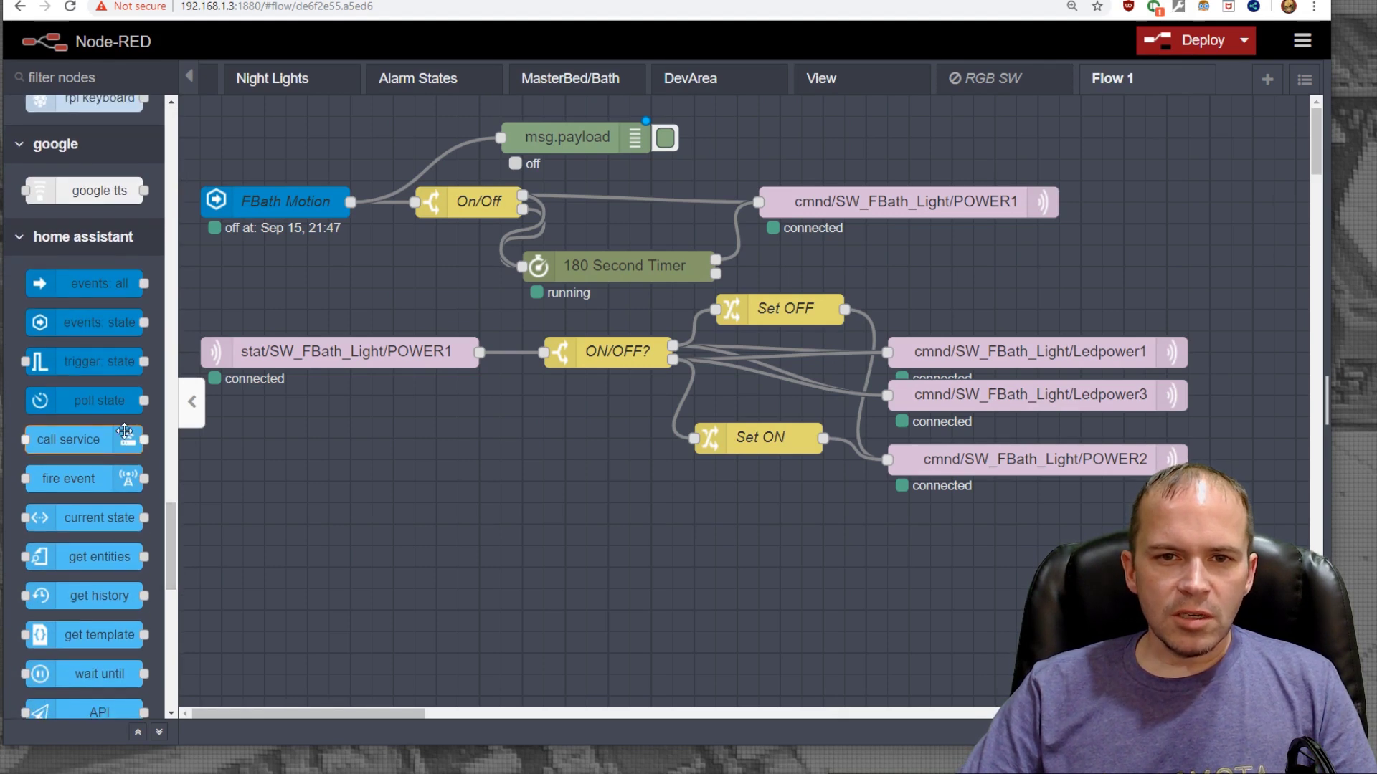
left_click_drag(71, 325, 180, 421)
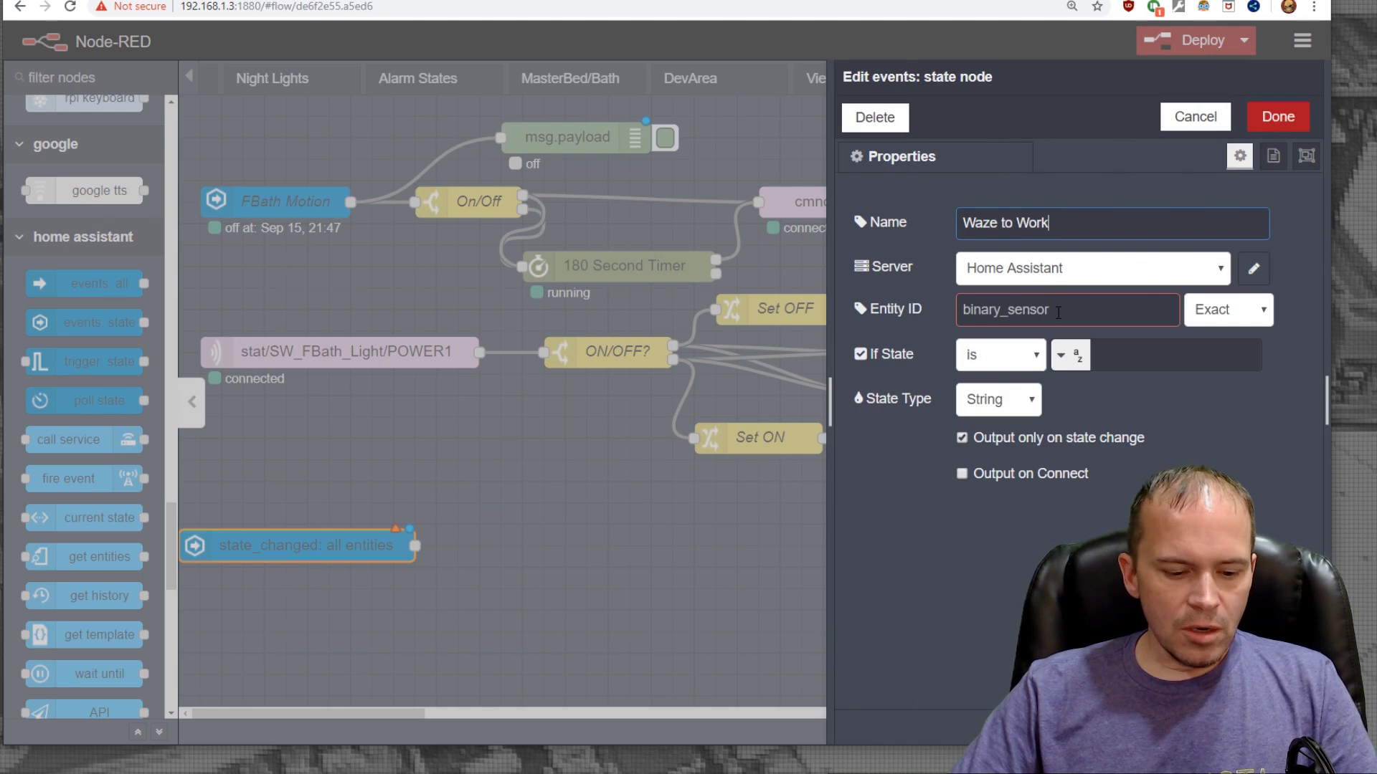
left_click(1058, 313)
type("wa")
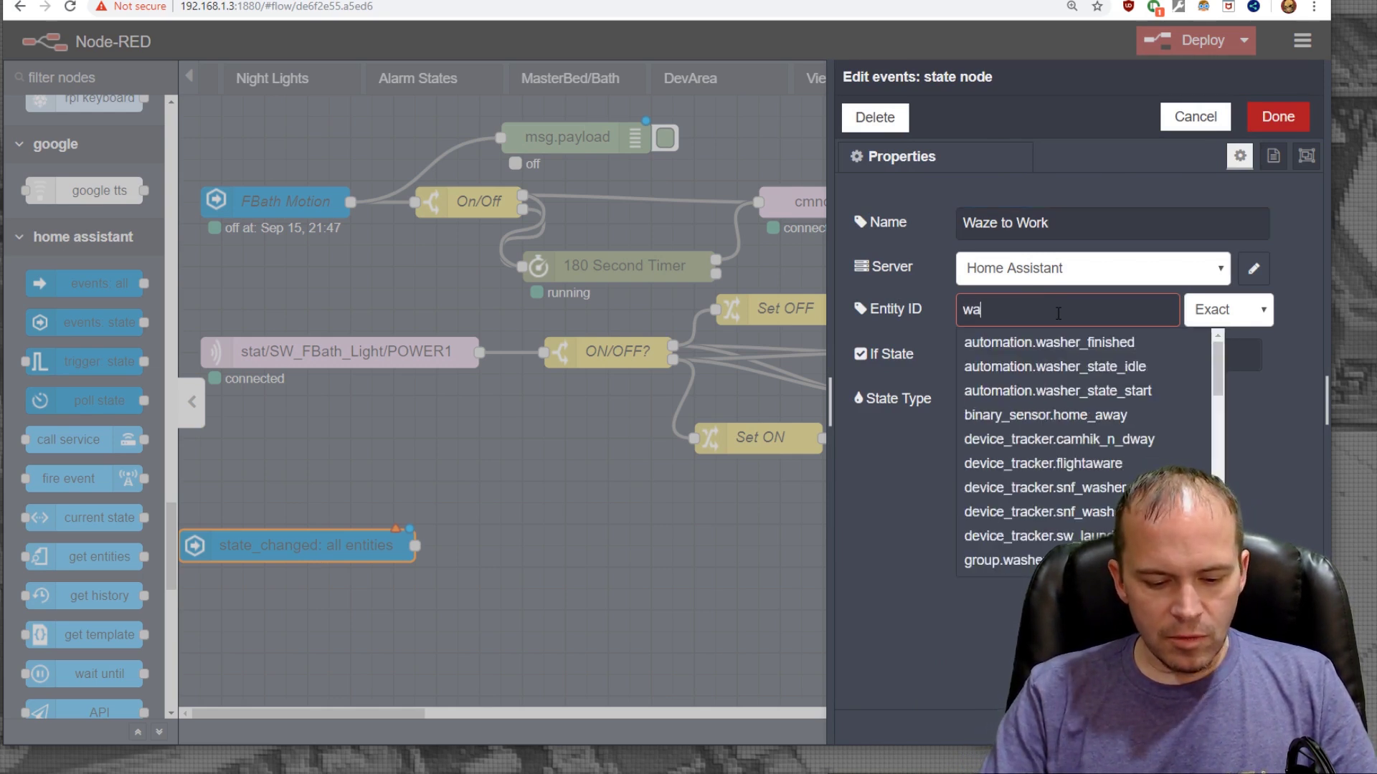
type("ze")
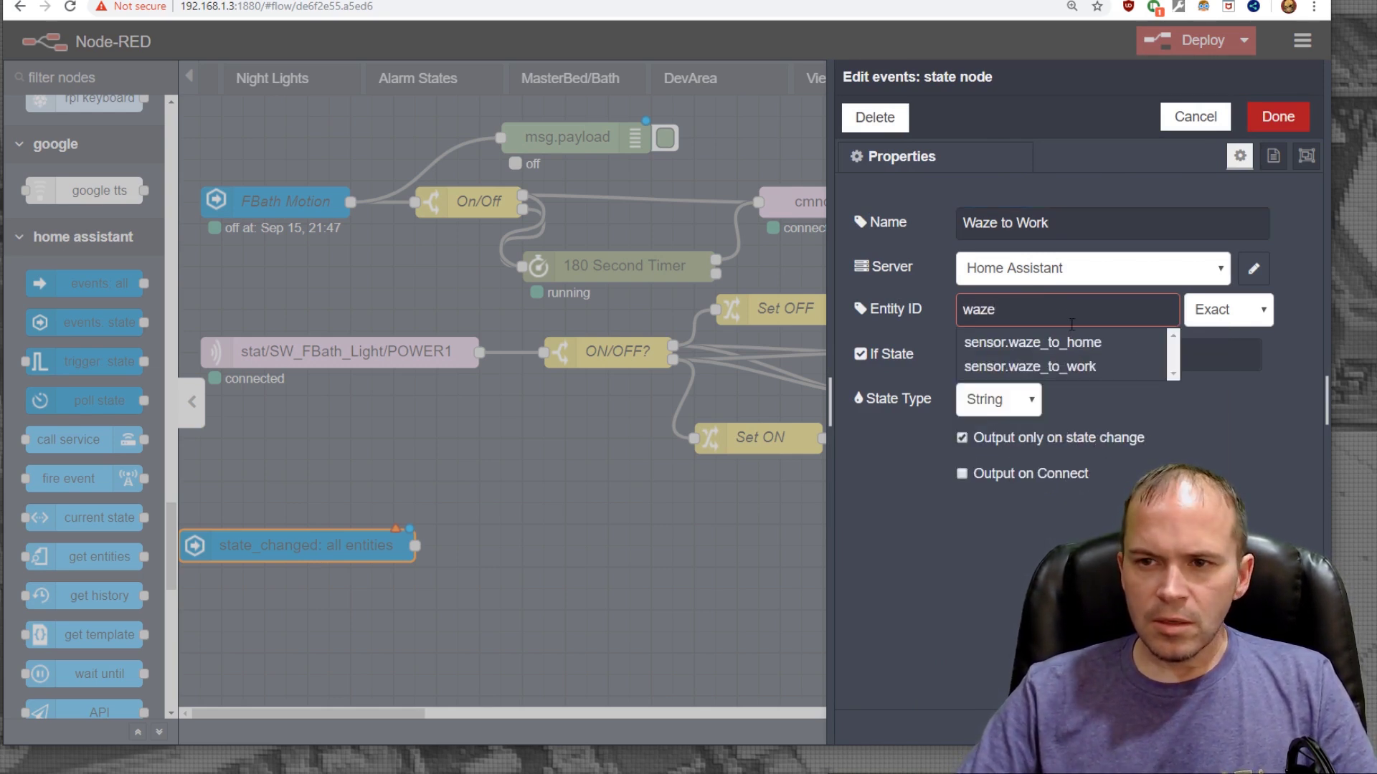
left_click(1080, 376)
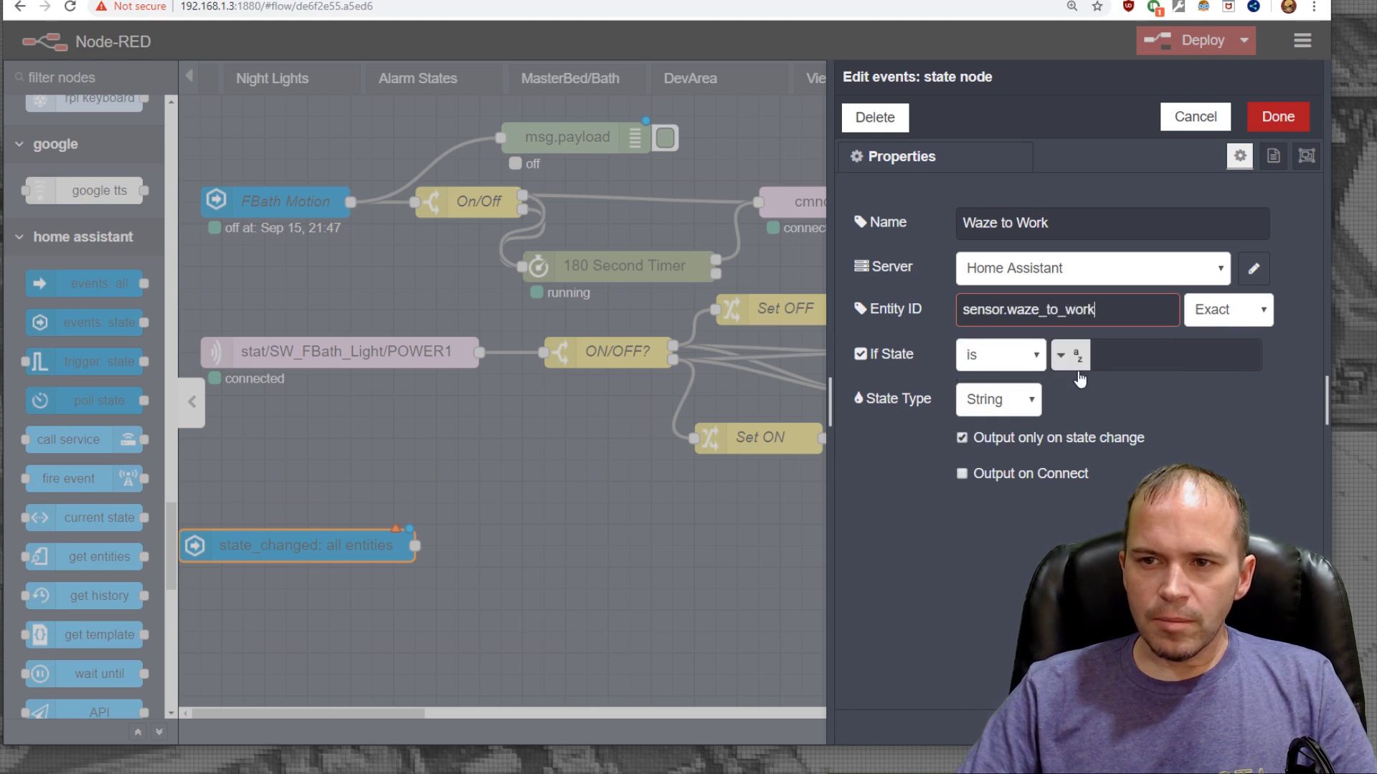
left_click(1034, 406)
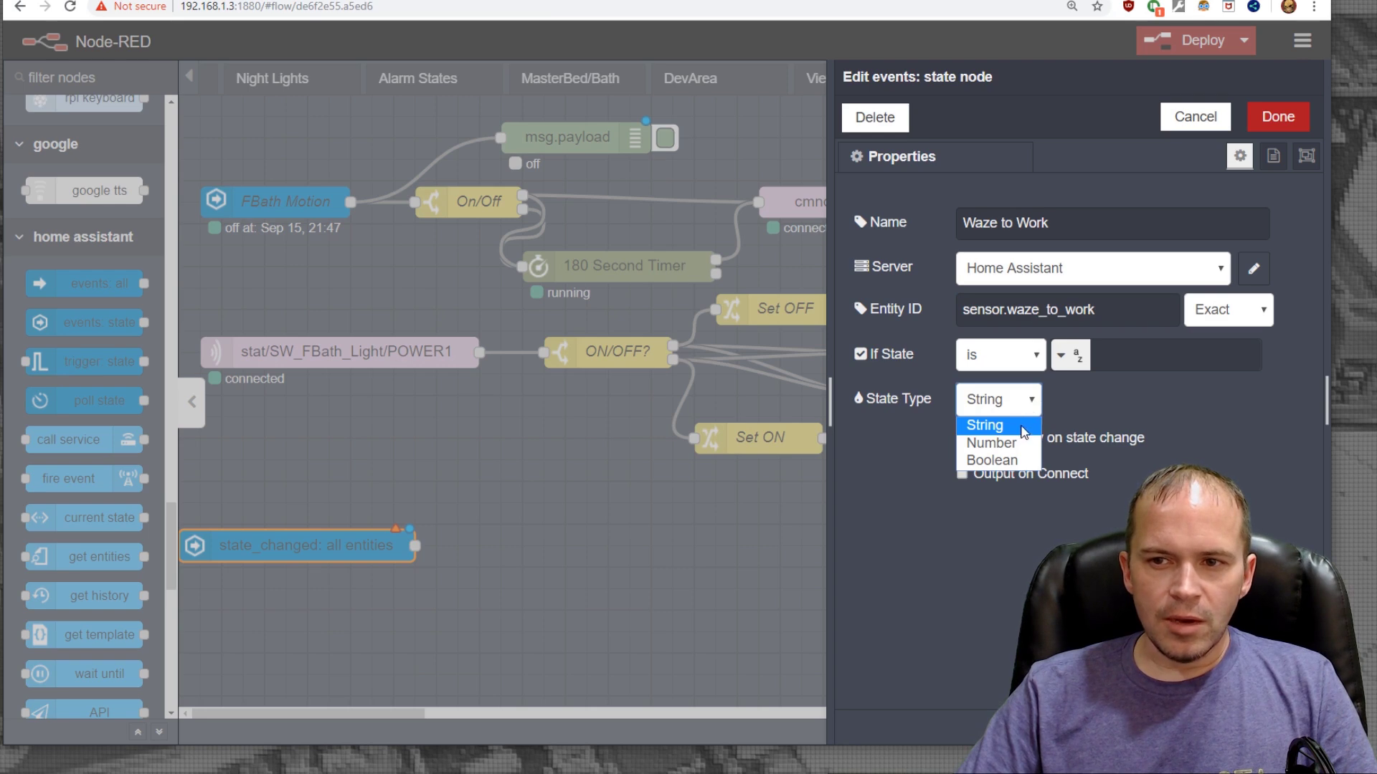
left_click(994, 439)
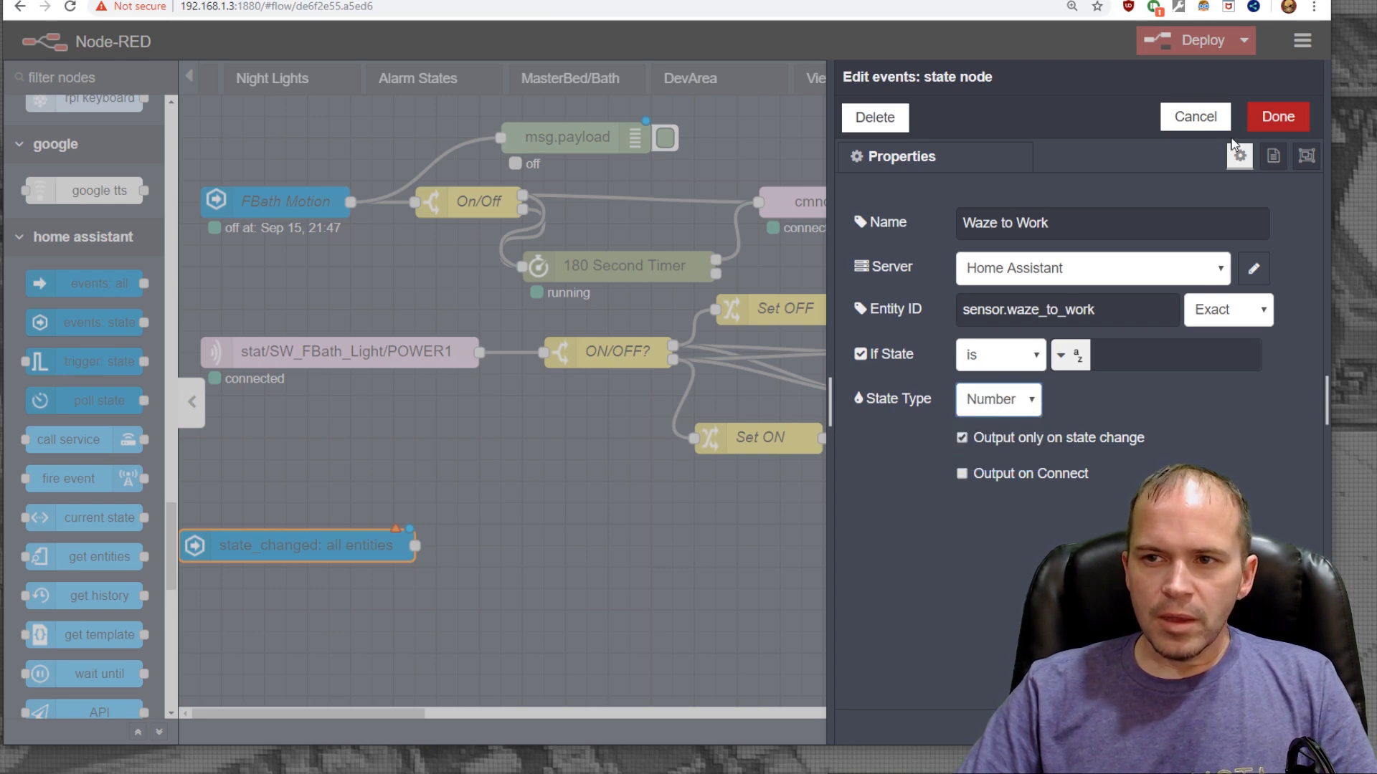
left_click(1278, 117)
left_click_drag(283, 547, 292, 548)
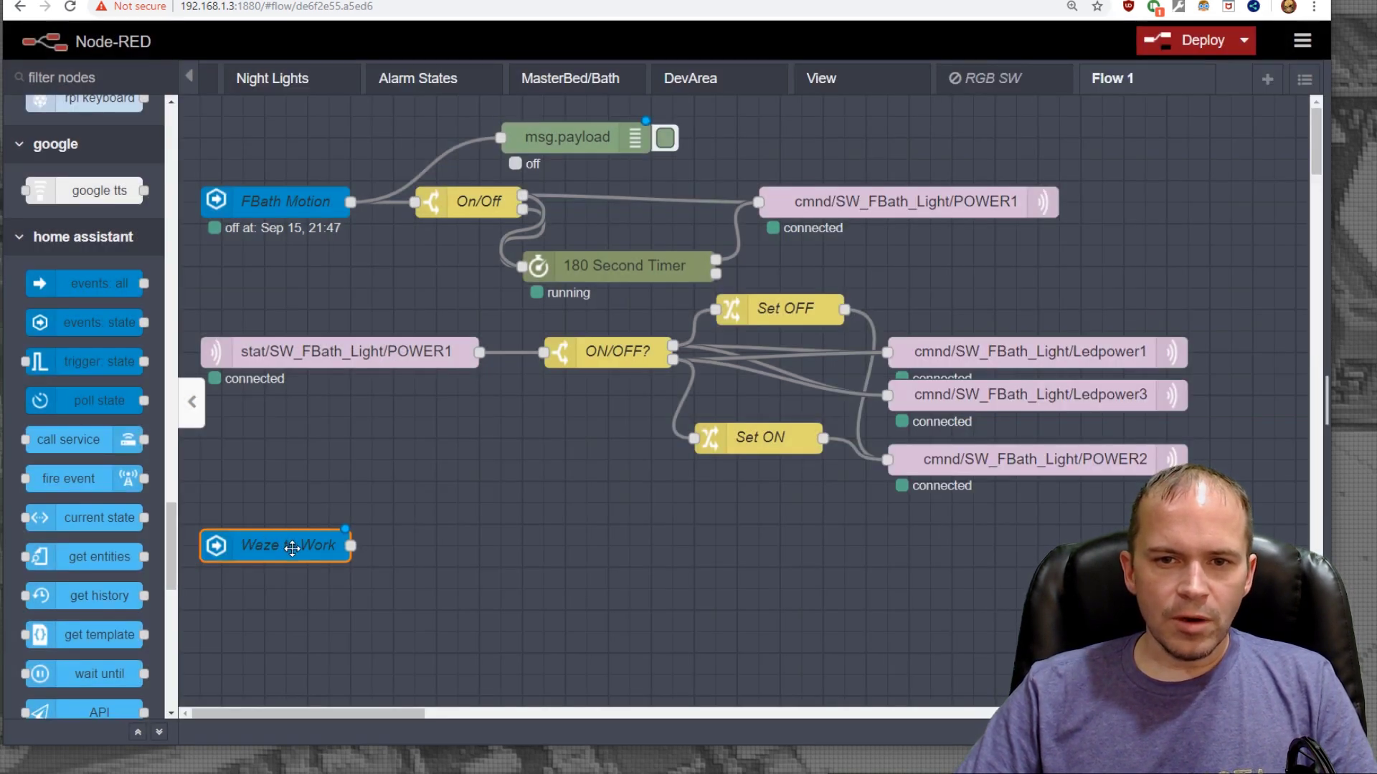
Search the node palette for "time" and place a time range node just after Waze to Work.
scroll(90, 120, "up", 15)
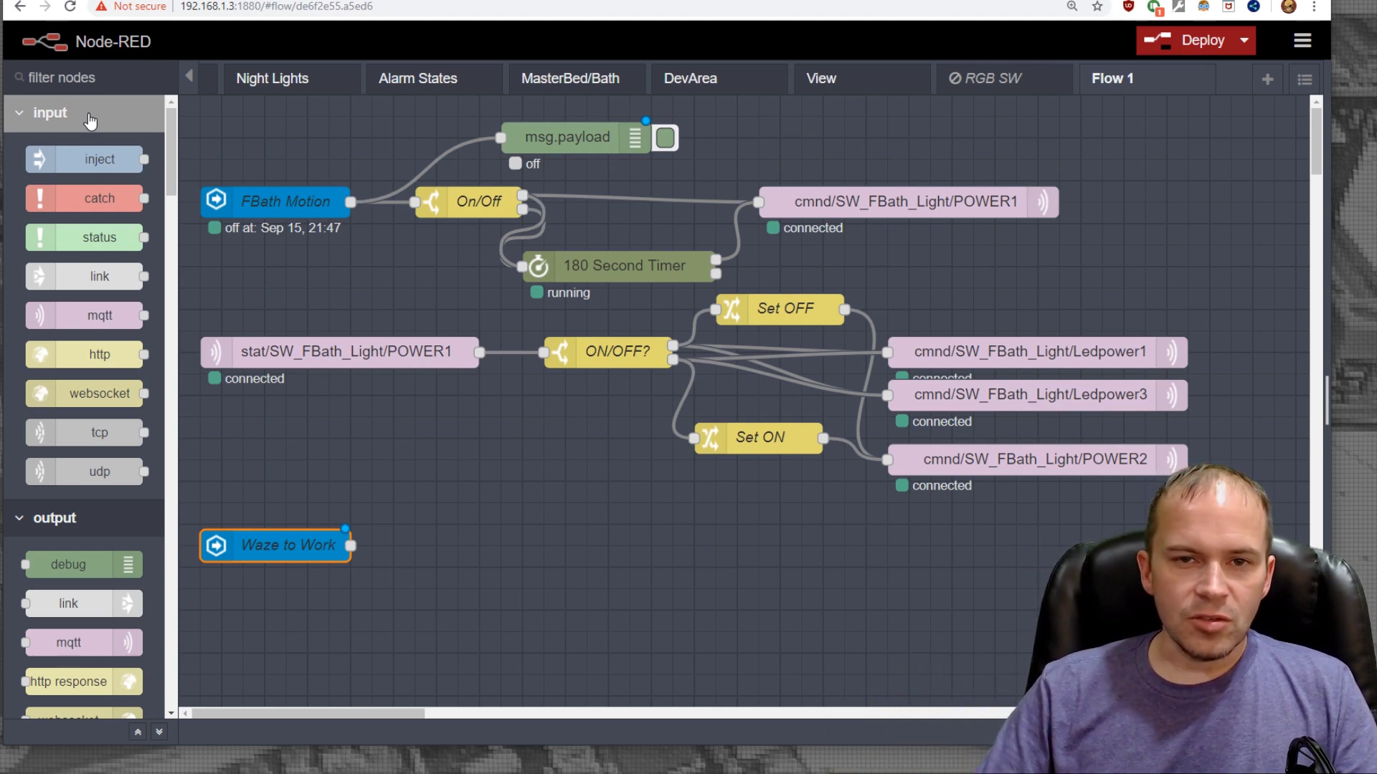
left_click(108, 75)
type("time")
left_click_drag(100, 274, 473, 566)
Set the time range node to start at 05:00 and end at 06:00, save it, and wire Waze to Work into it.
double_click(487, 566)
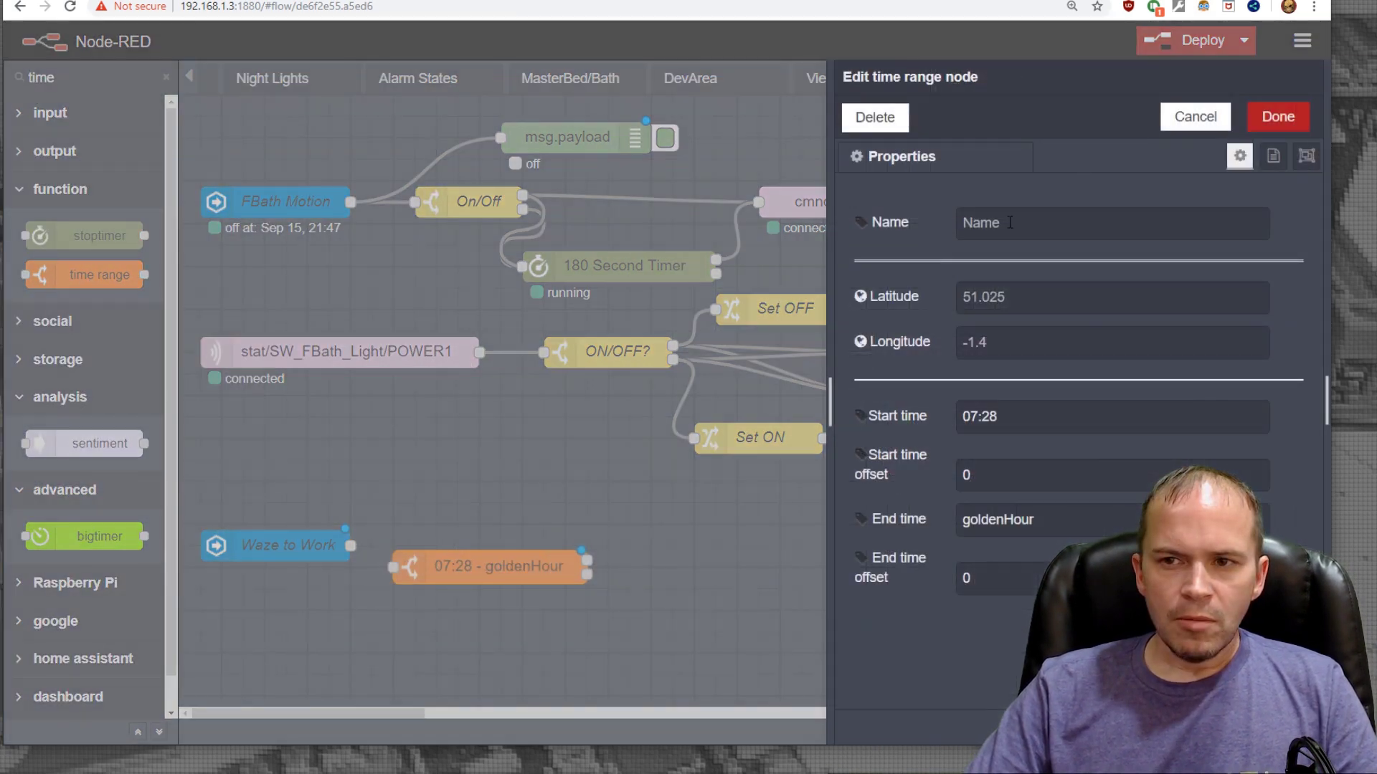
triple_click(1015, 418)
type("0")
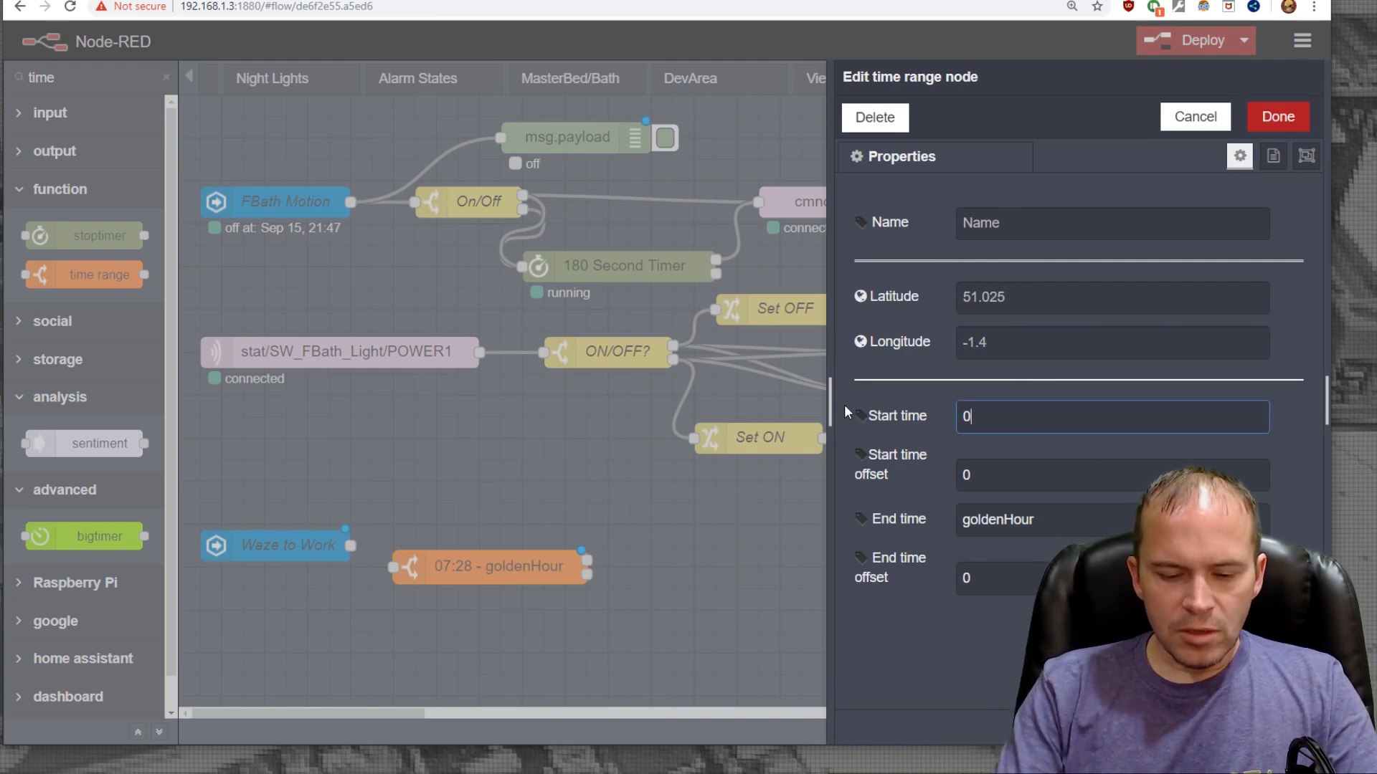
type("5:00")
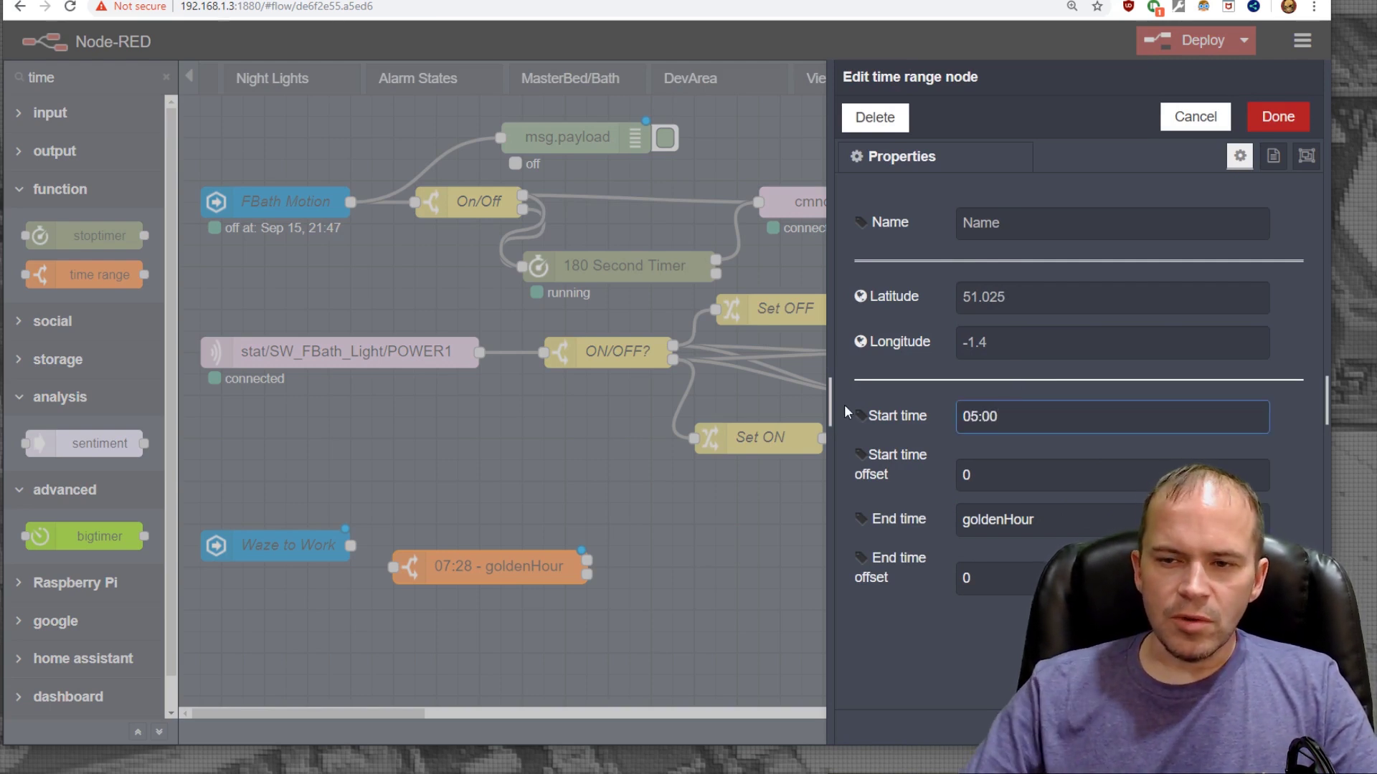
left_click_drag(1036, 519, 840, 492)
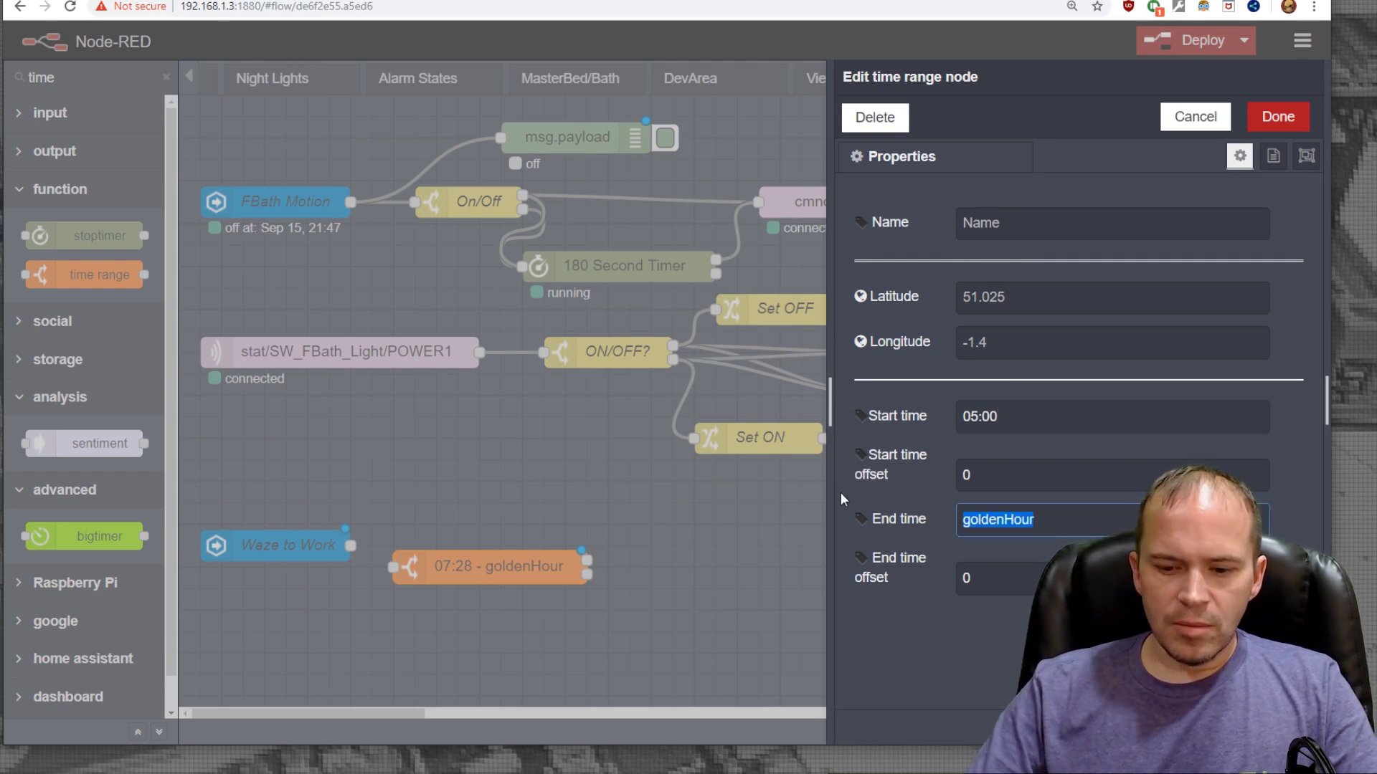
type("06:00")
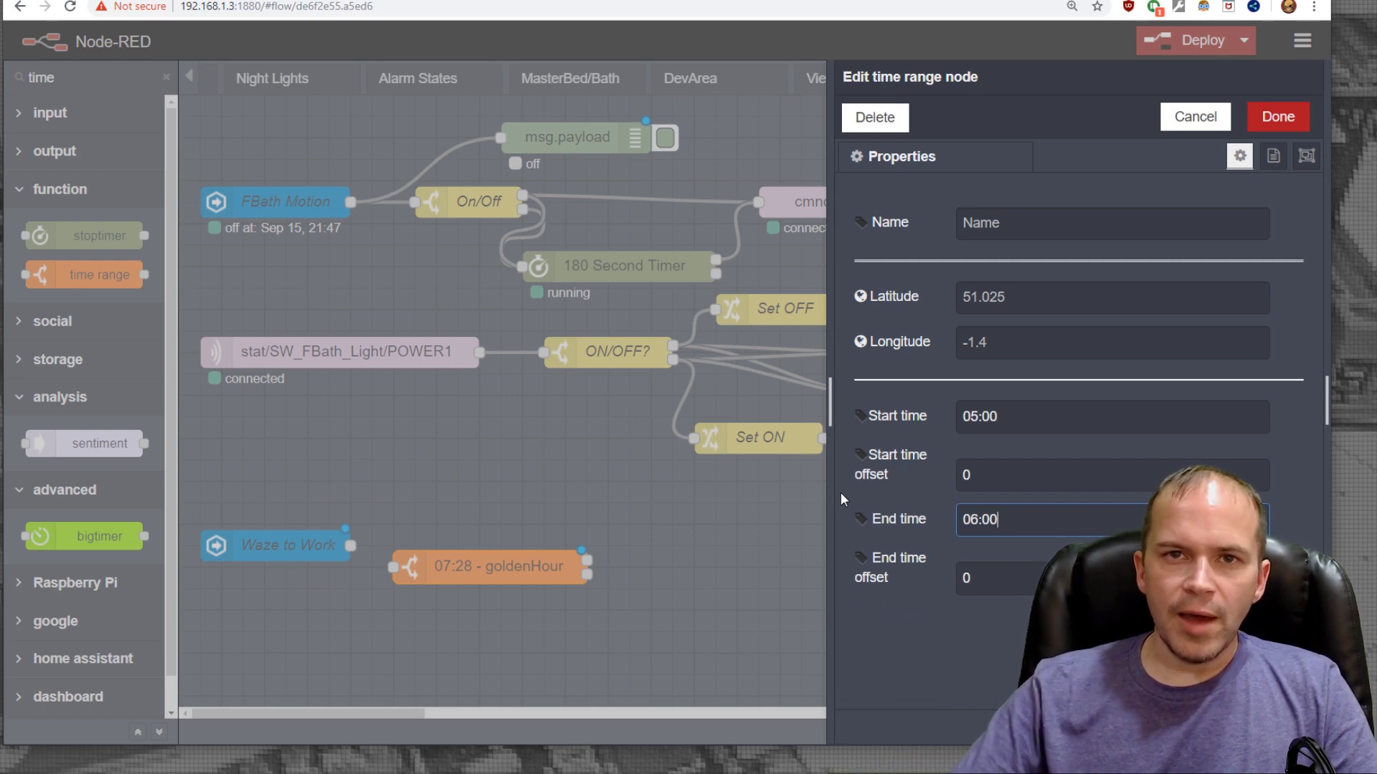
left_click(1278, 116)
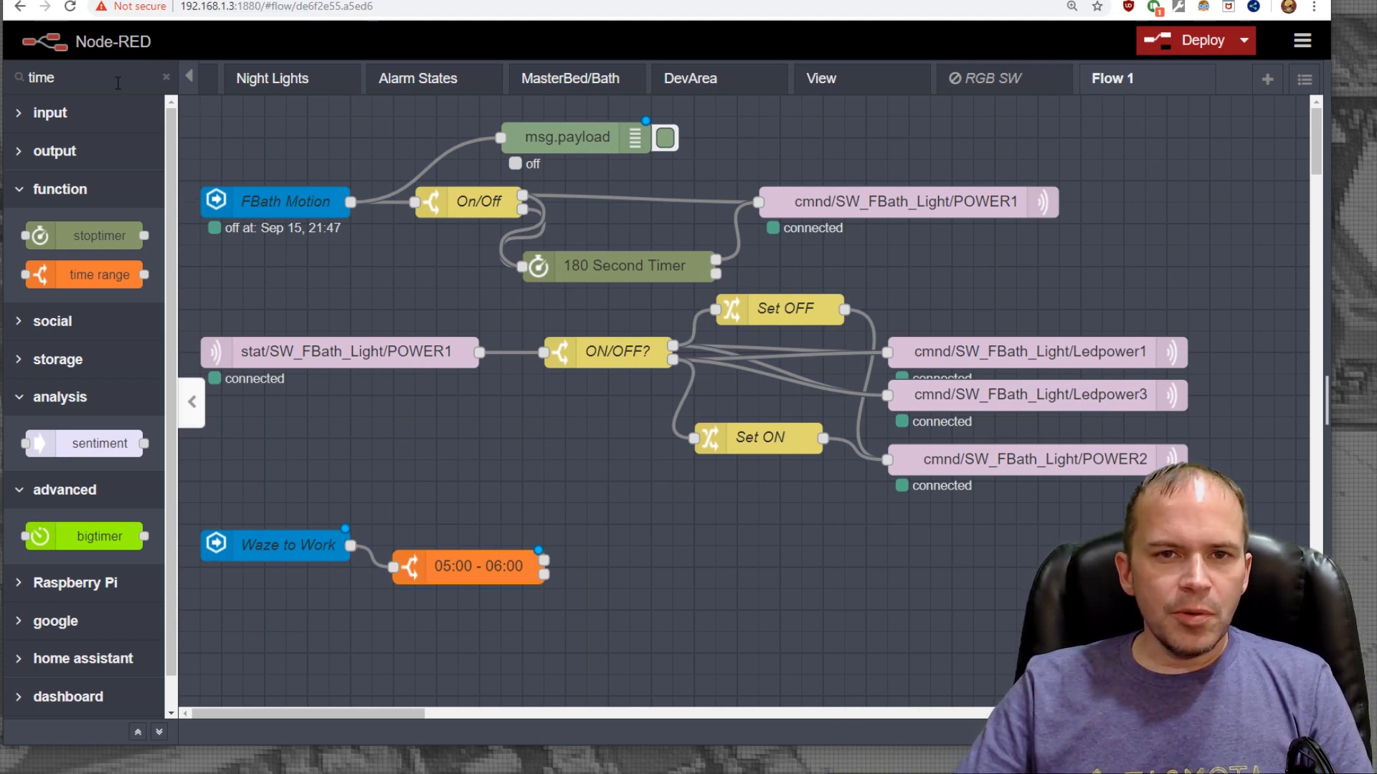
Find the function switch node, place one after the 05:00 - 06:00 node, and name it Drive Time.
double_click(41, 78)
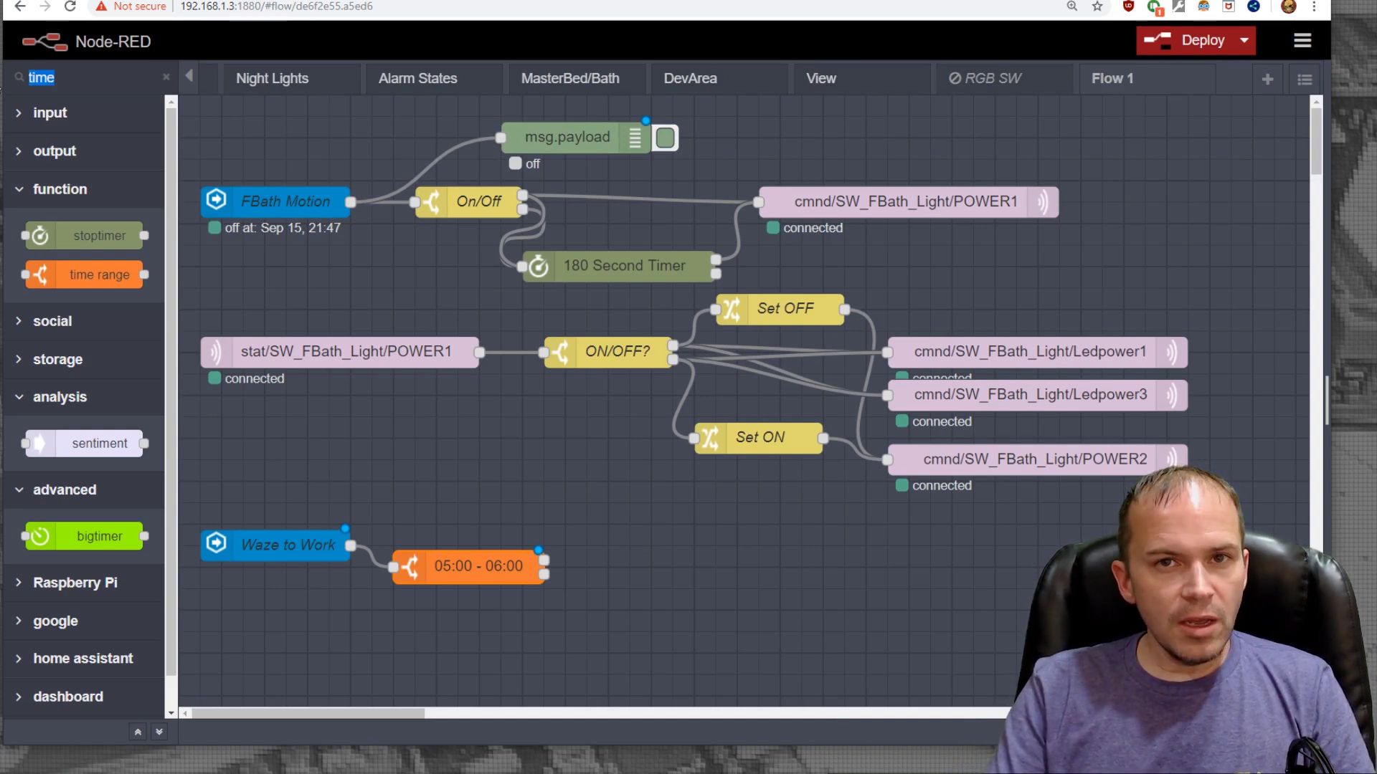
type("switch")
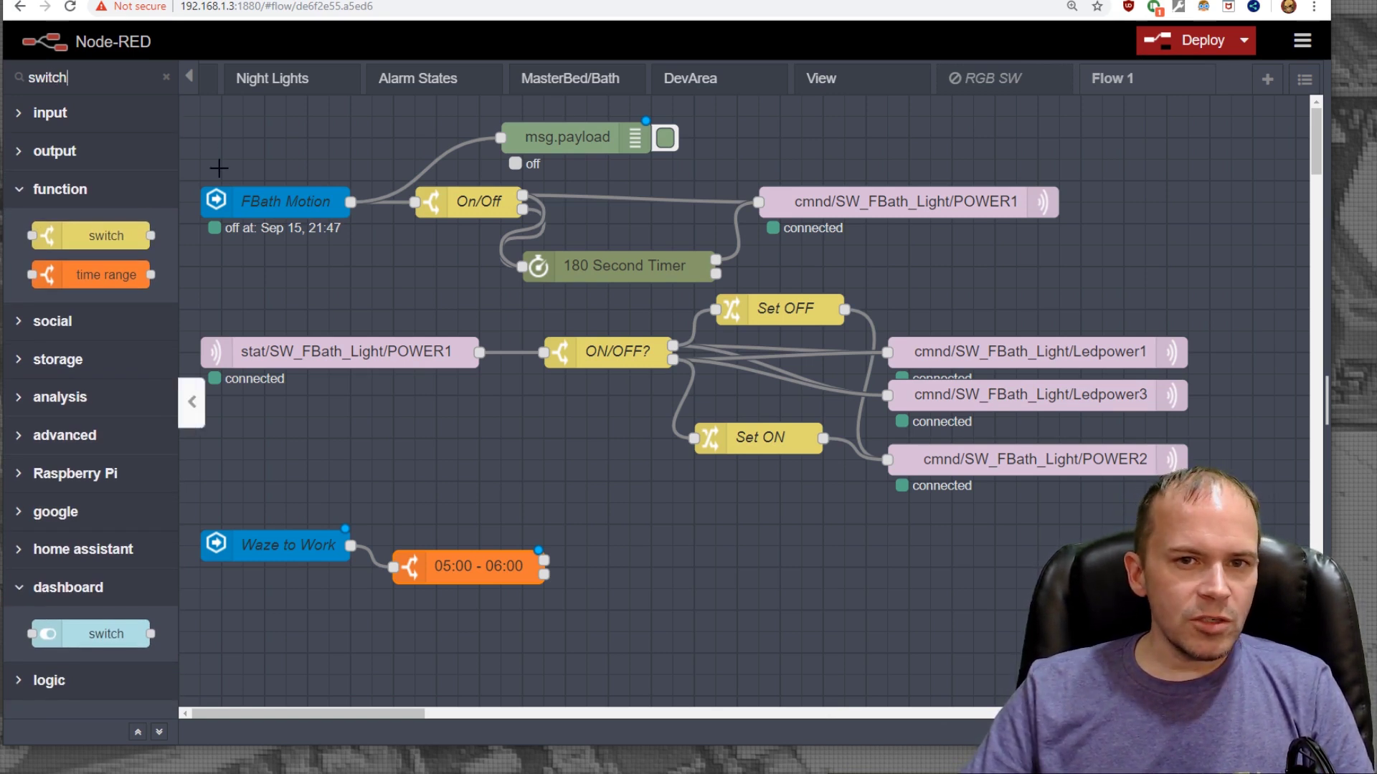
left_click_drag(101, 235, 663, 569)
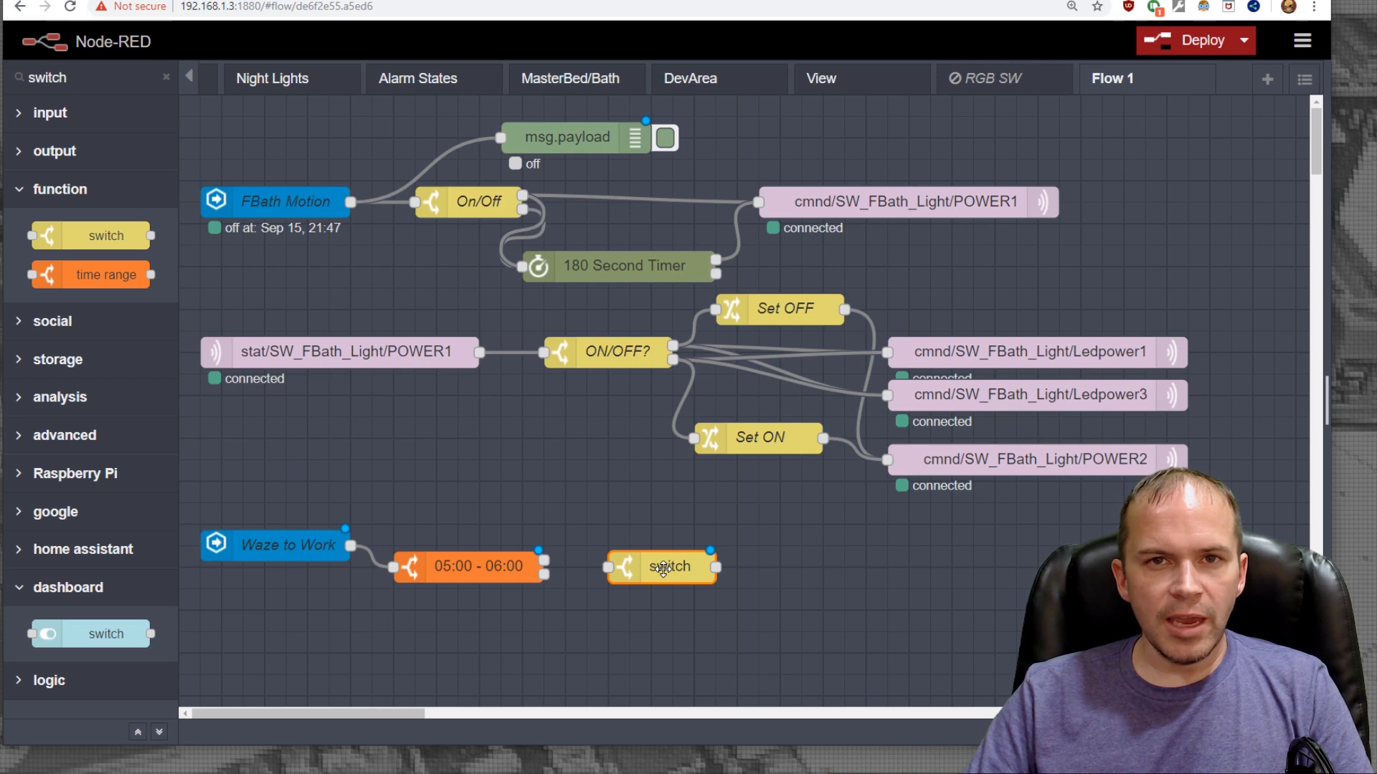
double_click(663, 569)
type("Drive Time")
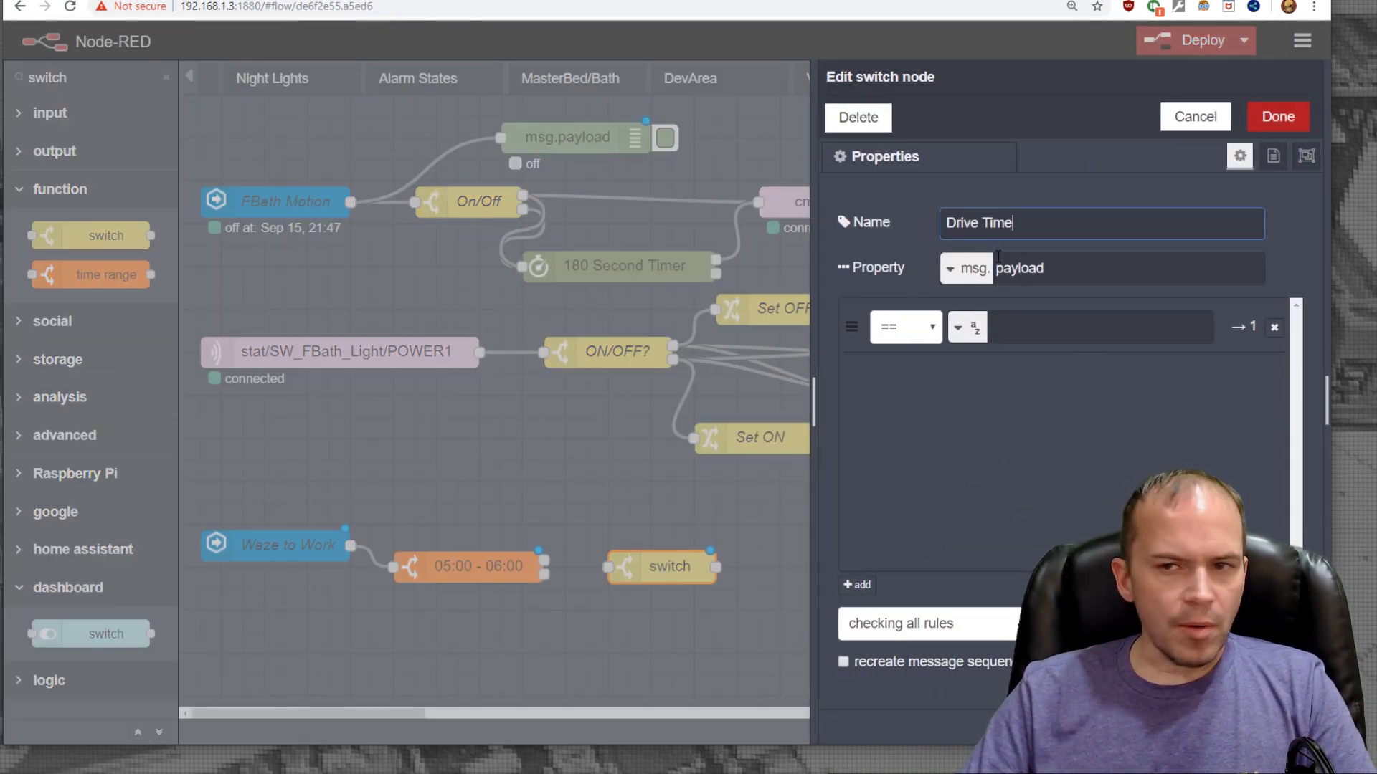
Set Drive Time's first rule to >= the number 35, and make the node stop after the first match.
left_click(974, 337)
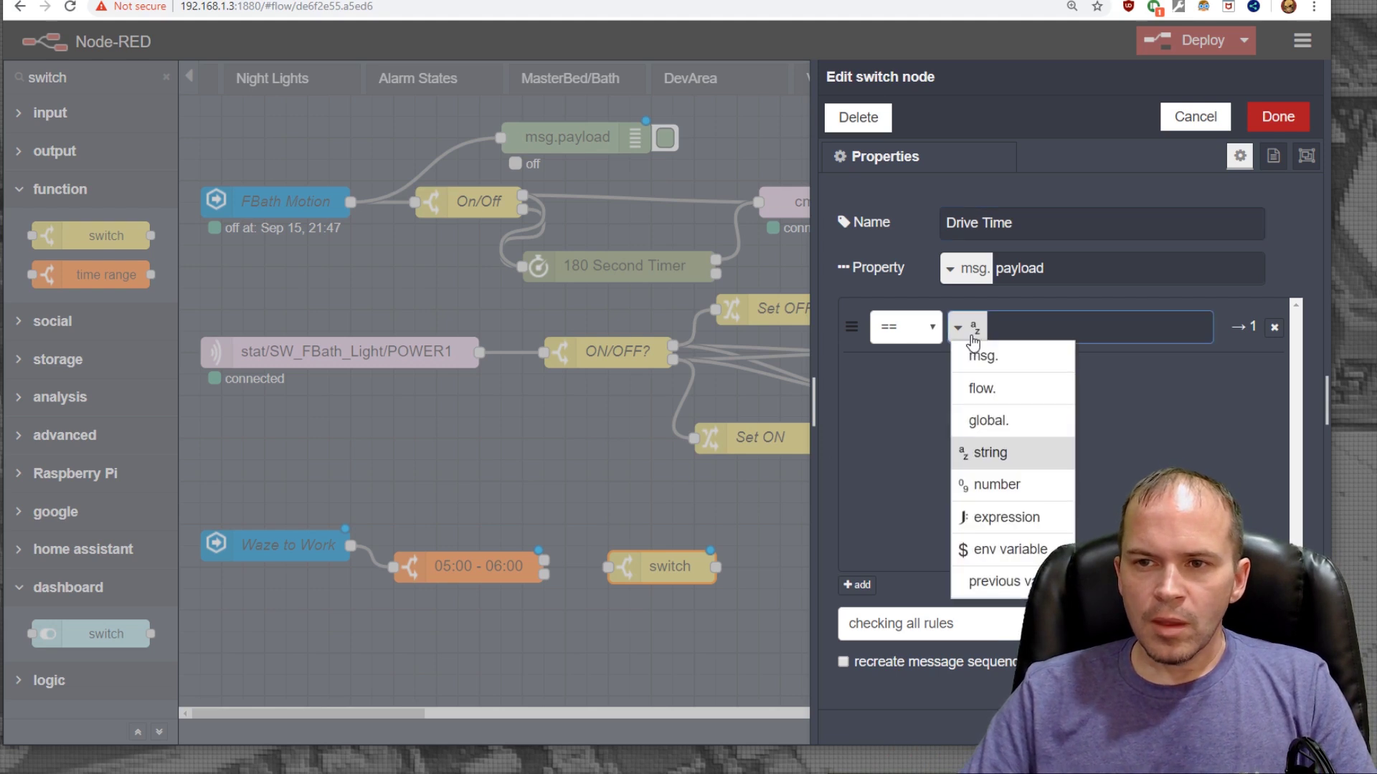
left_click(992, 485)
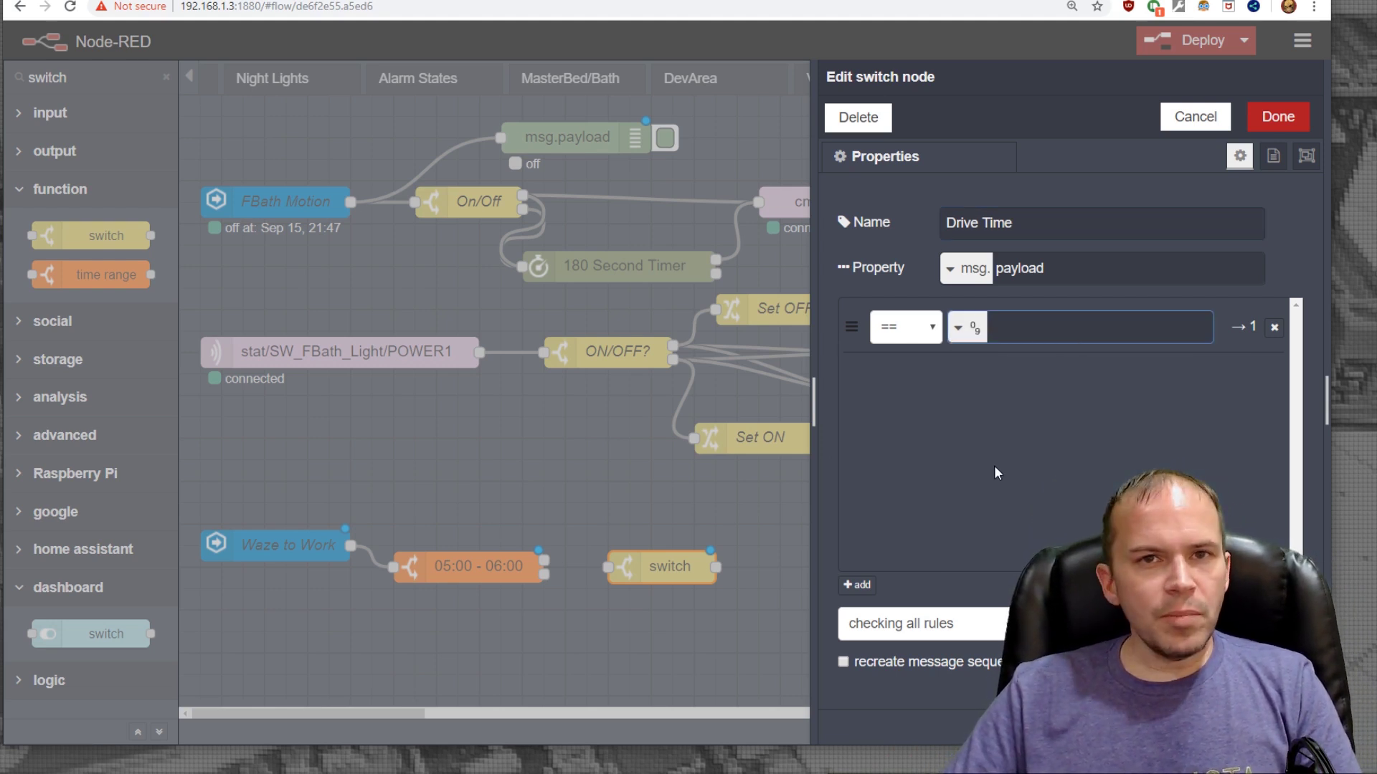
left_click(1029, 636)
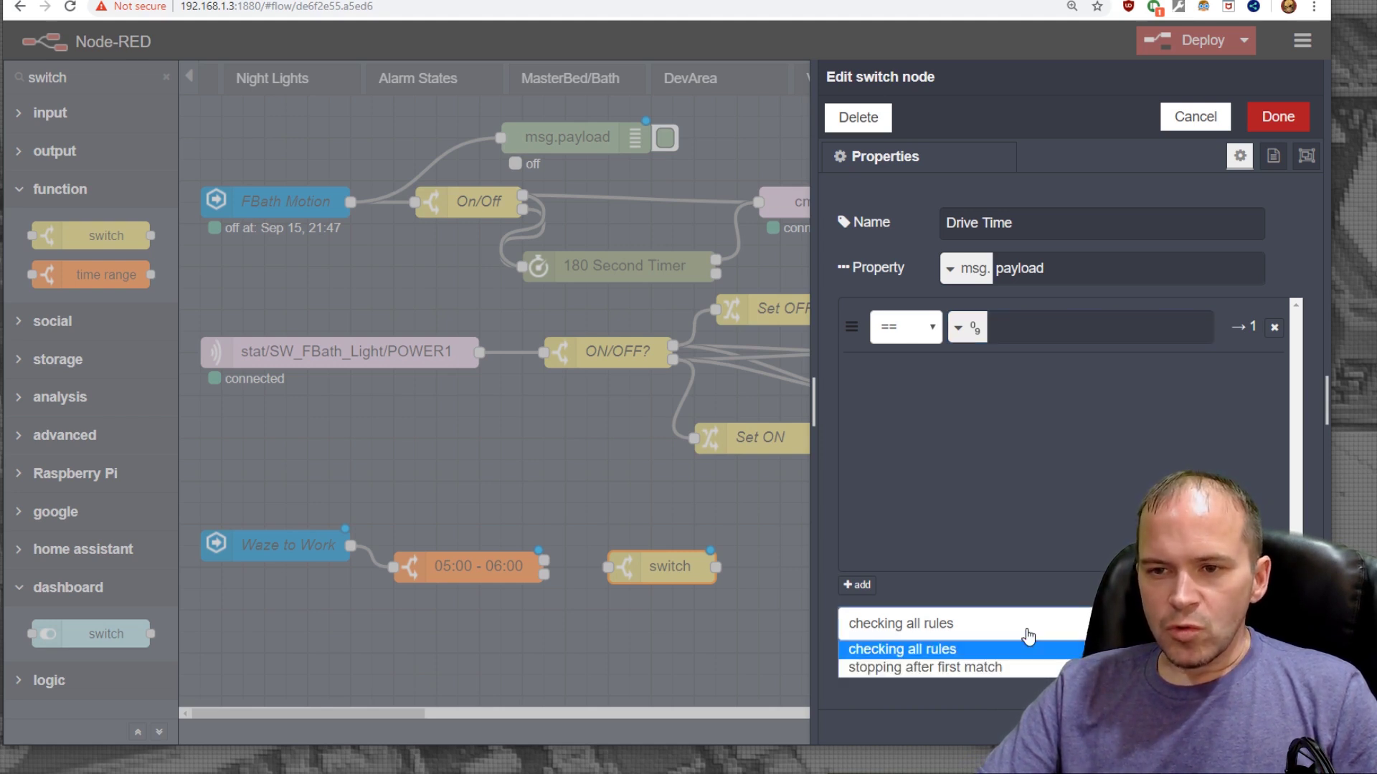
left_click(961, 666)
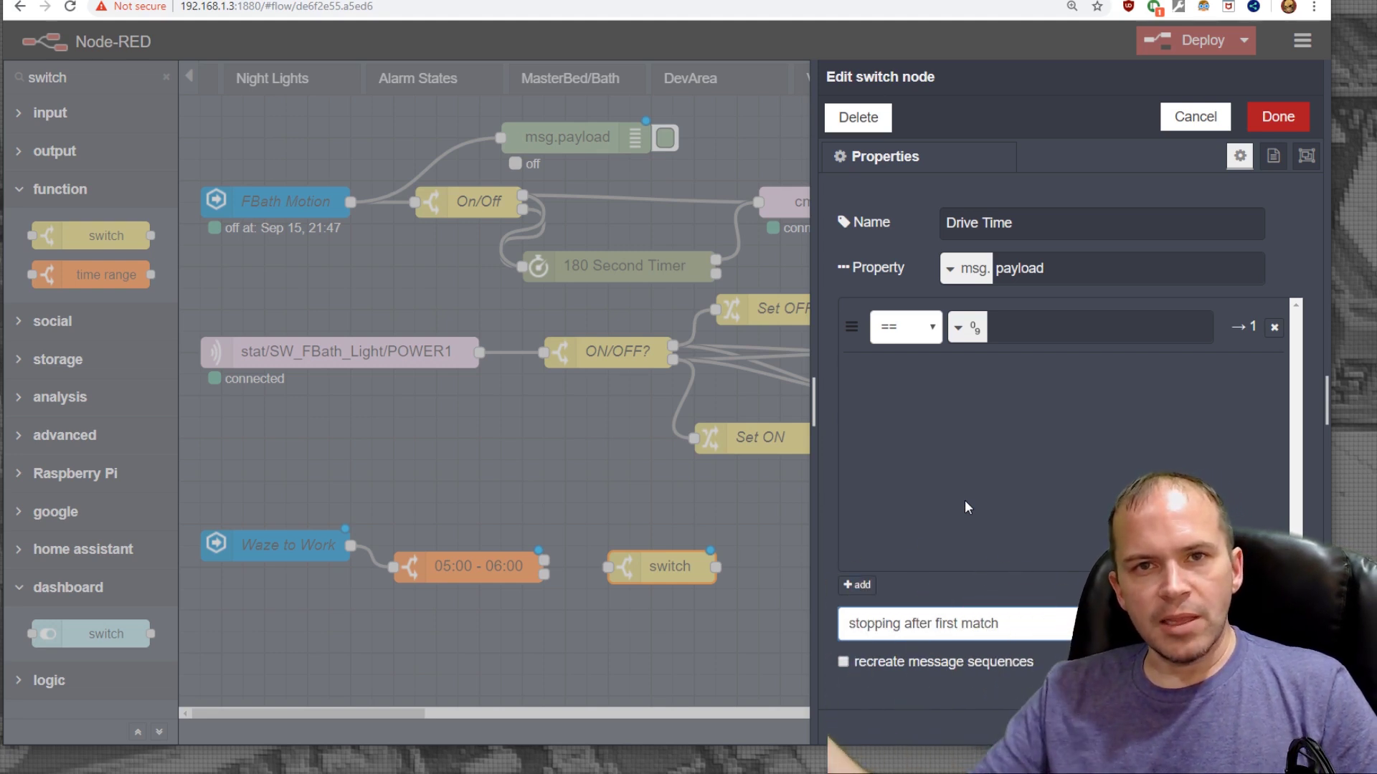
left_click(933, 331)
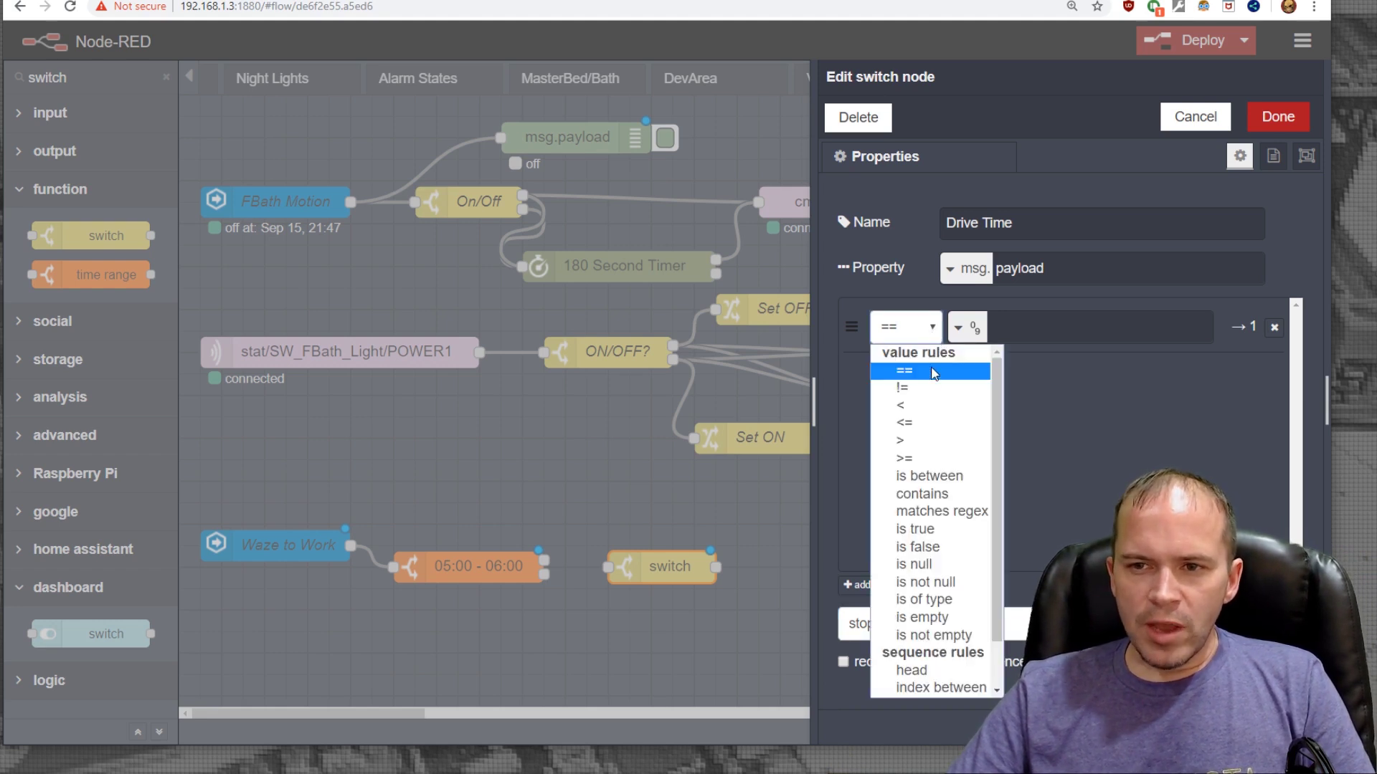
left_click(927, 457)
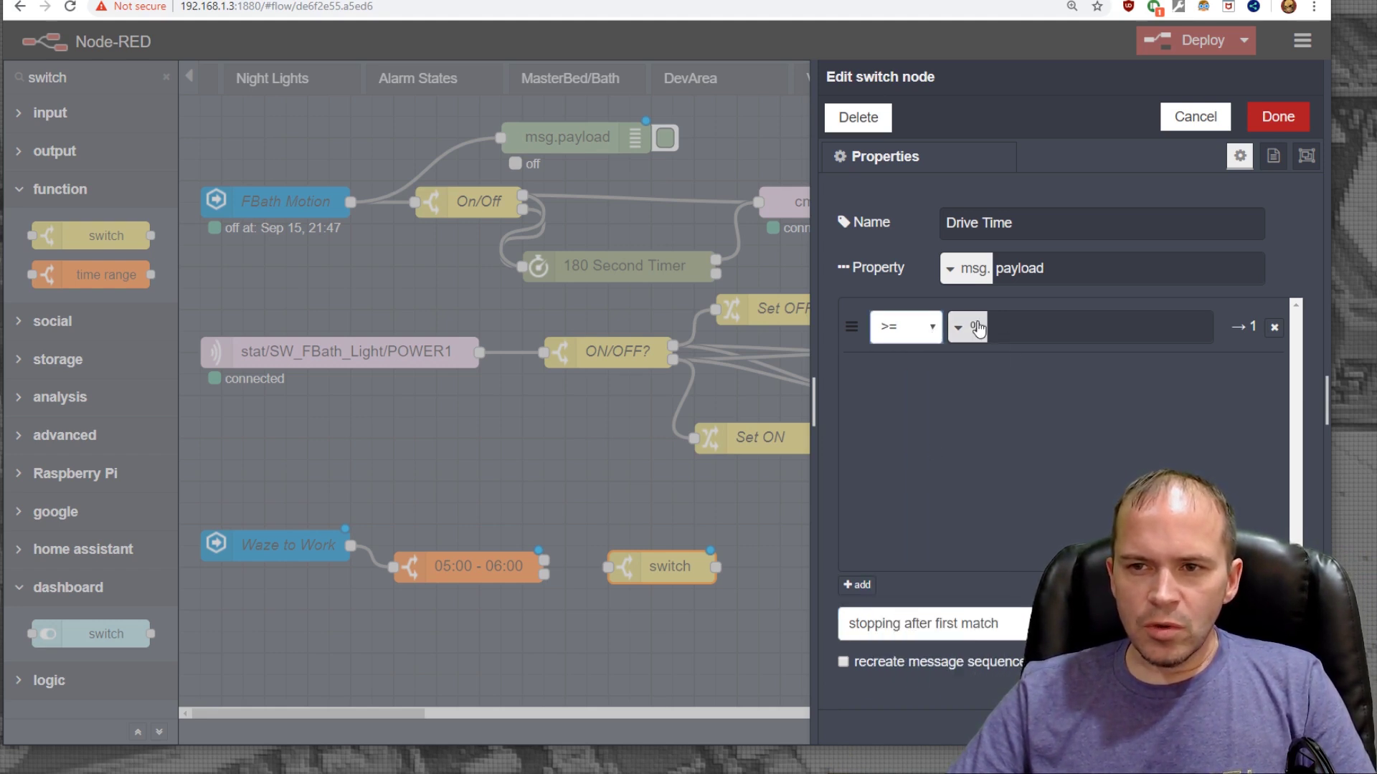
left_click(1027, 327)
type("35")
left_click(1037, 377)
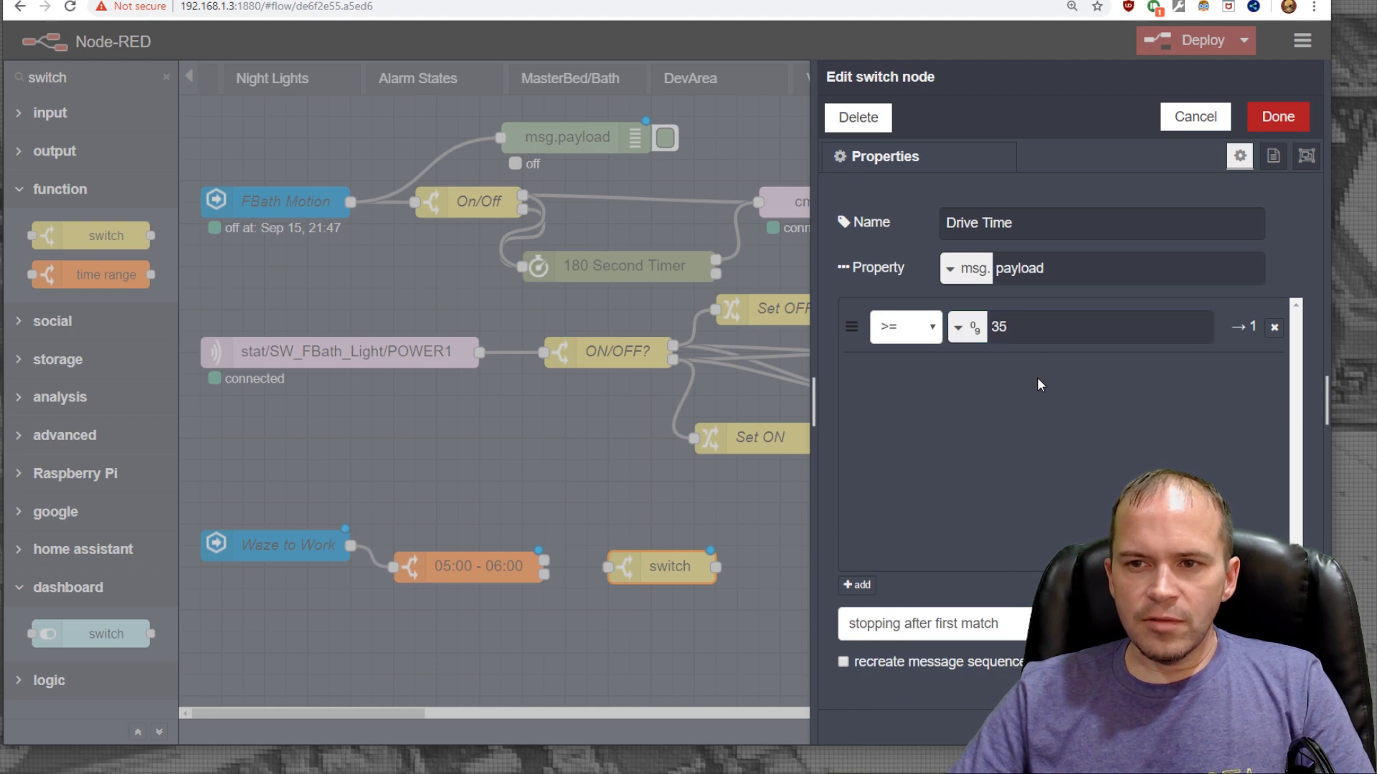
Add a second rule to the Drive Time switch with the condition >= 26.
left_click(867, 584)
left_click(902, 377)
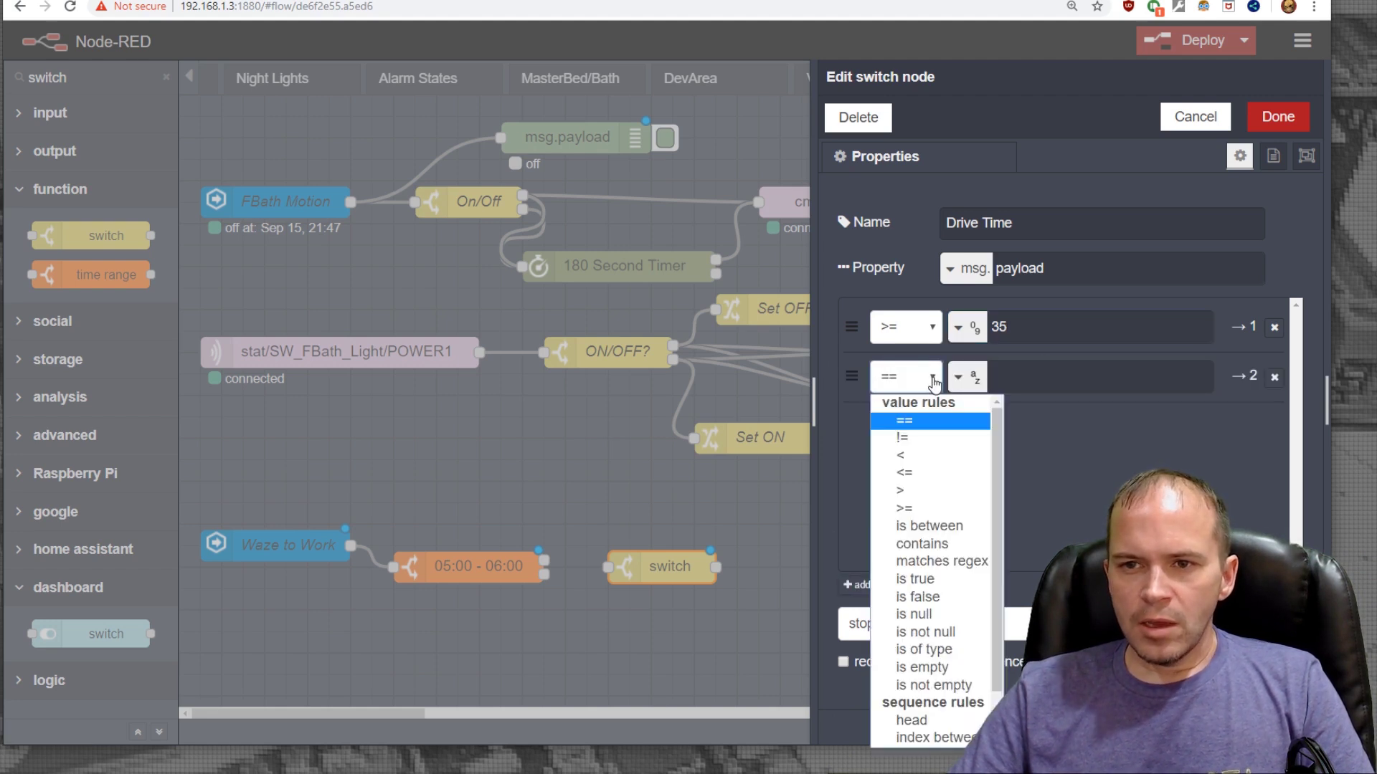
left_click(919, 507)
left_click(1016, 374)
type("26")
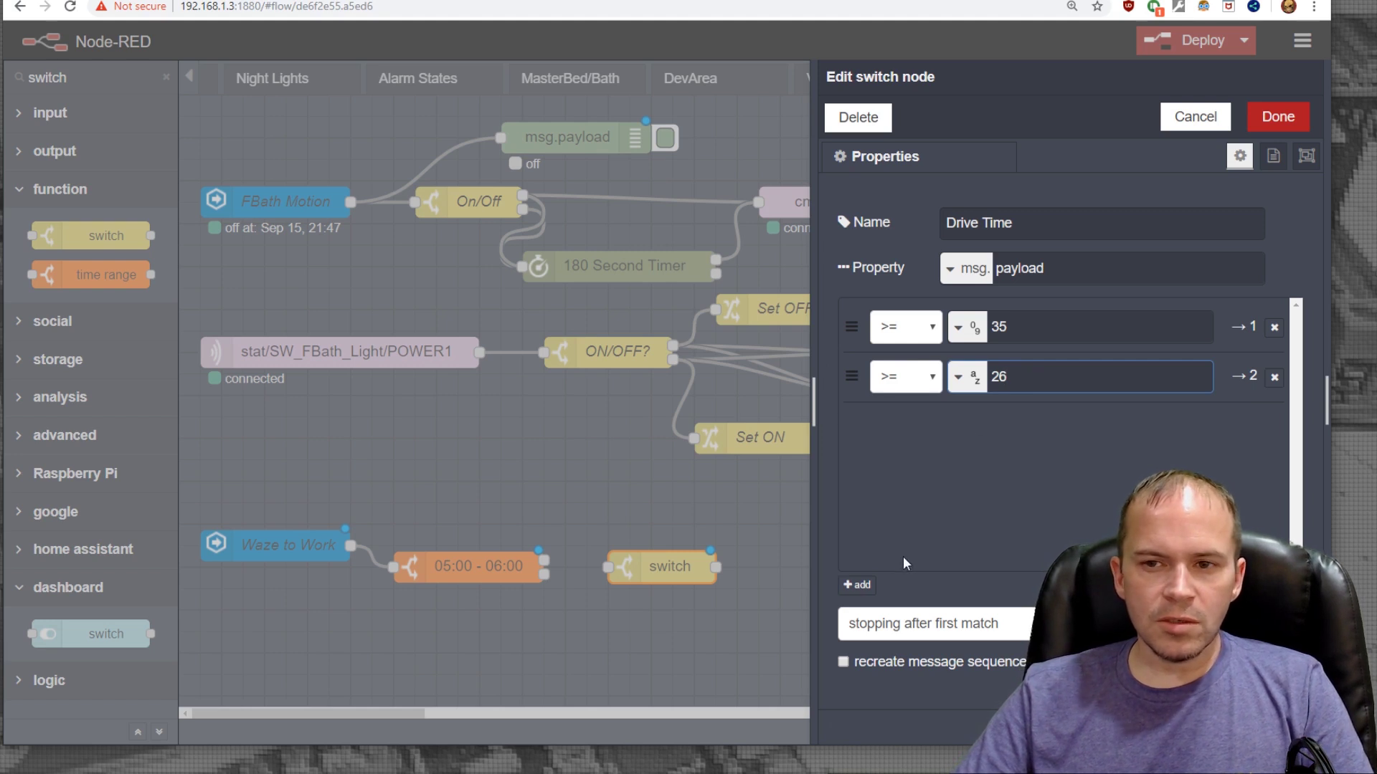
Add a third rule to the Drive Time switch with the condition <= 25.
left_click(858, 584)
left_click(919, 434)
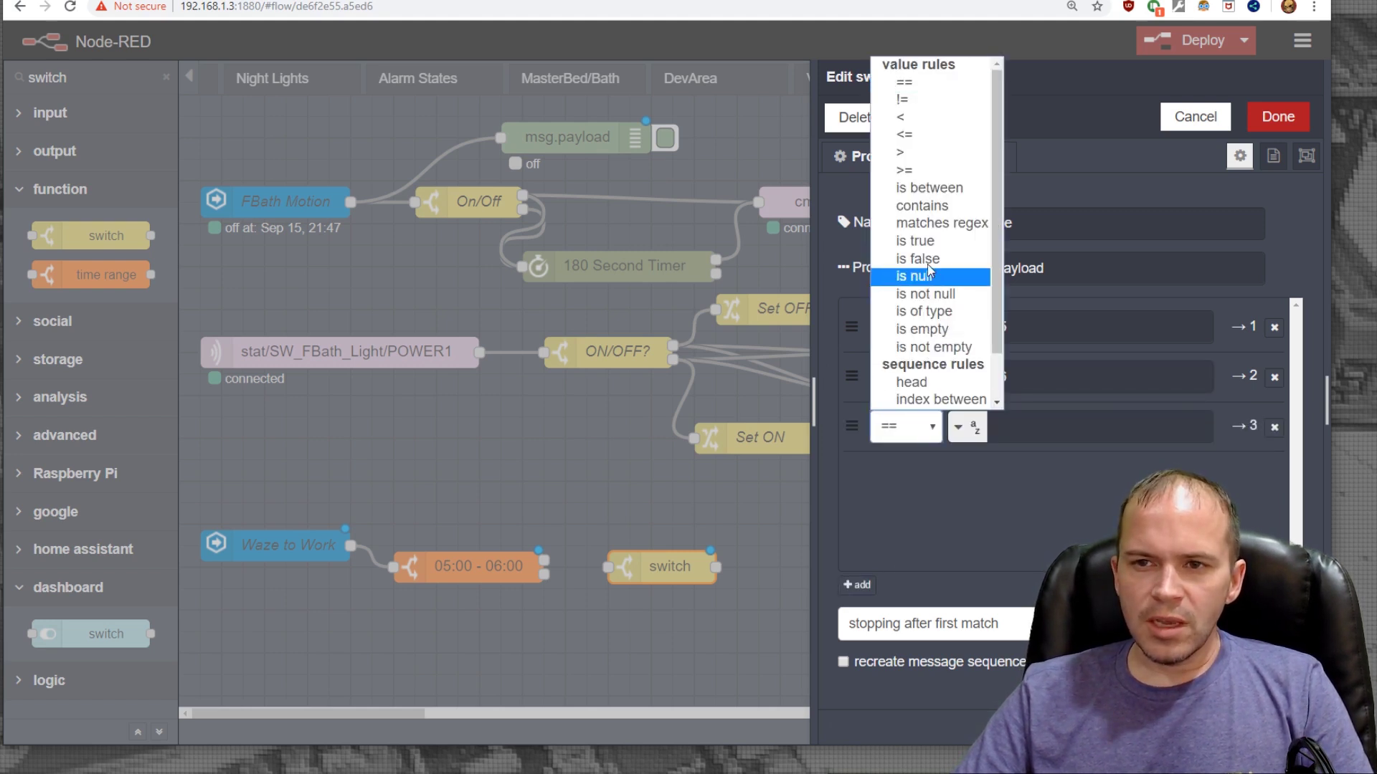
left_click(905, 135)
left_click(1040, 436)
type("2")
left_click(1015, 488)
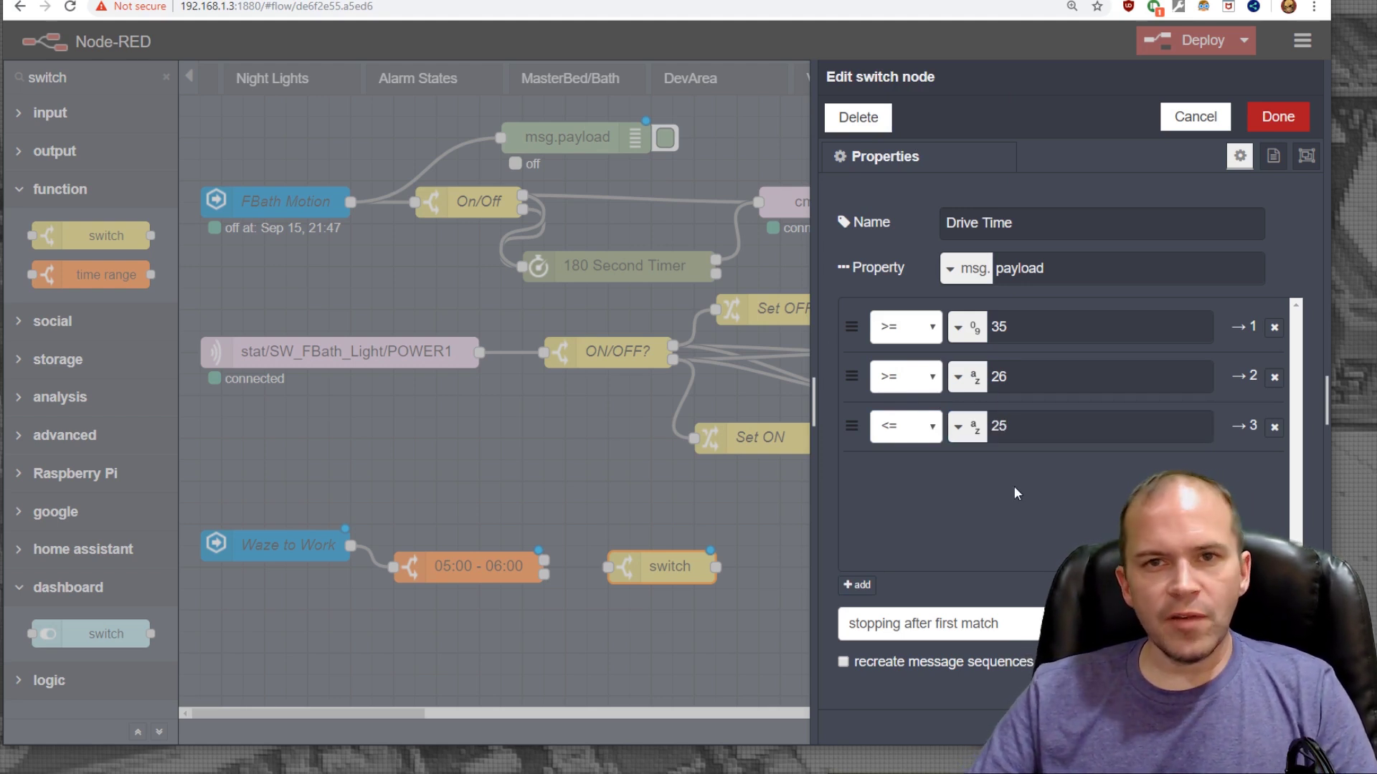
Make the 26 and 25 rule values numbers, save Drive Time, and wire the 05:00 - 06:00 node's first output into it.
left_click(965, 378)
left_click(998, 534)
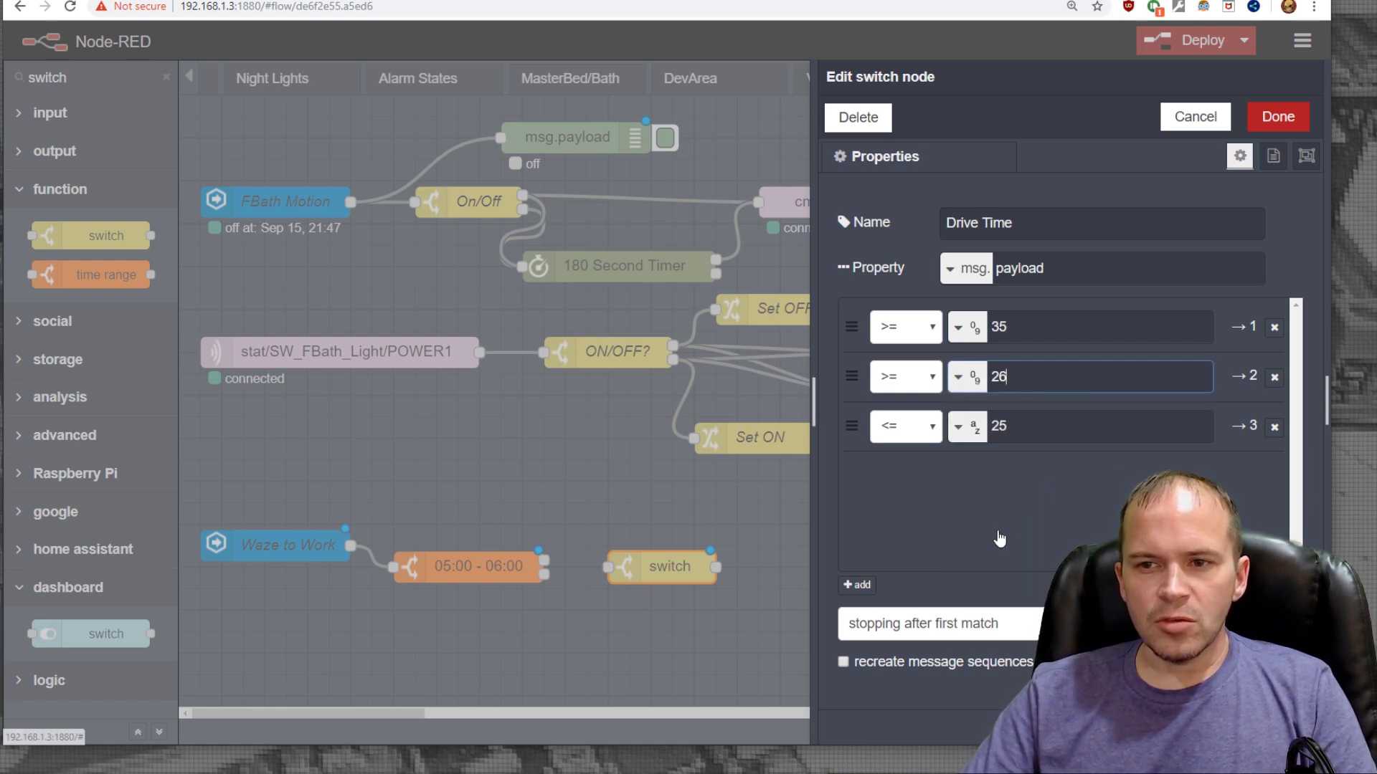
left_click(963, 427)
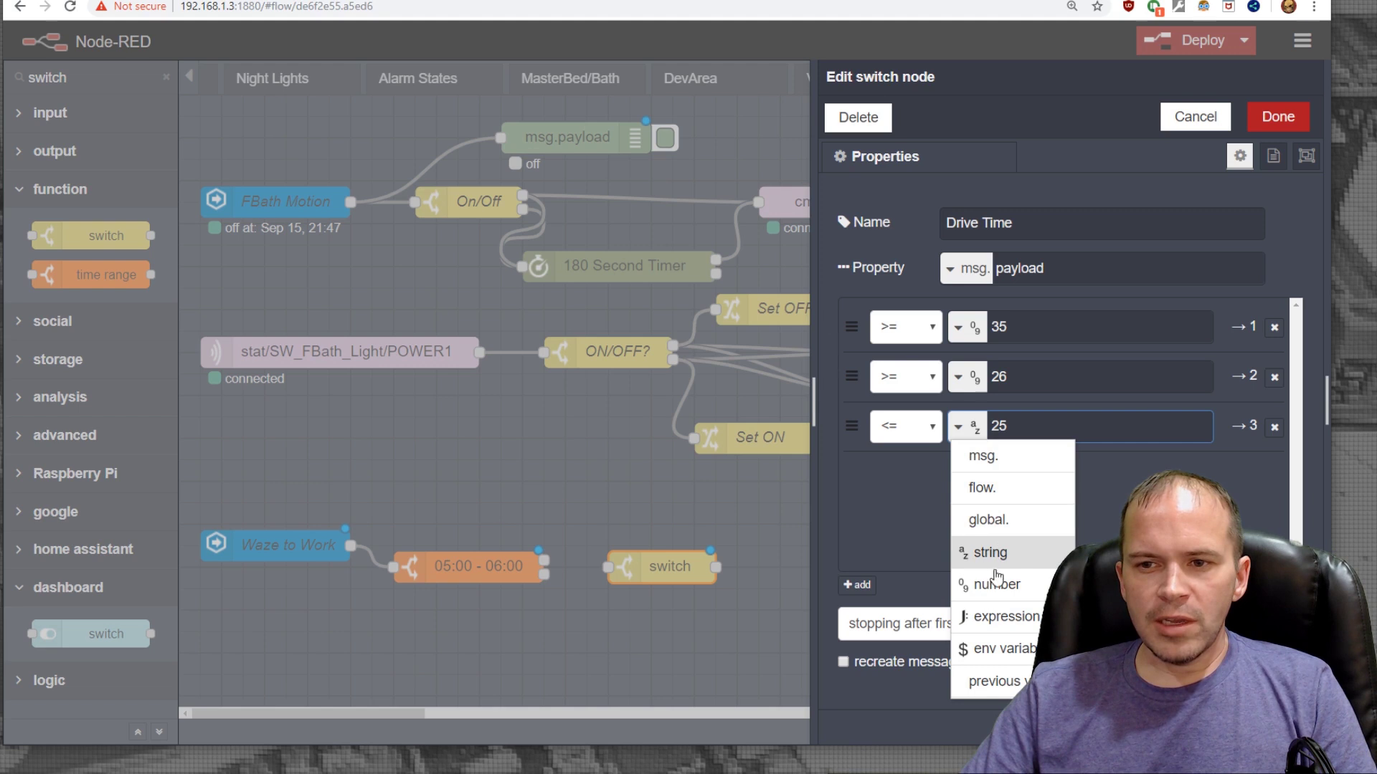
left_click(996, 582)
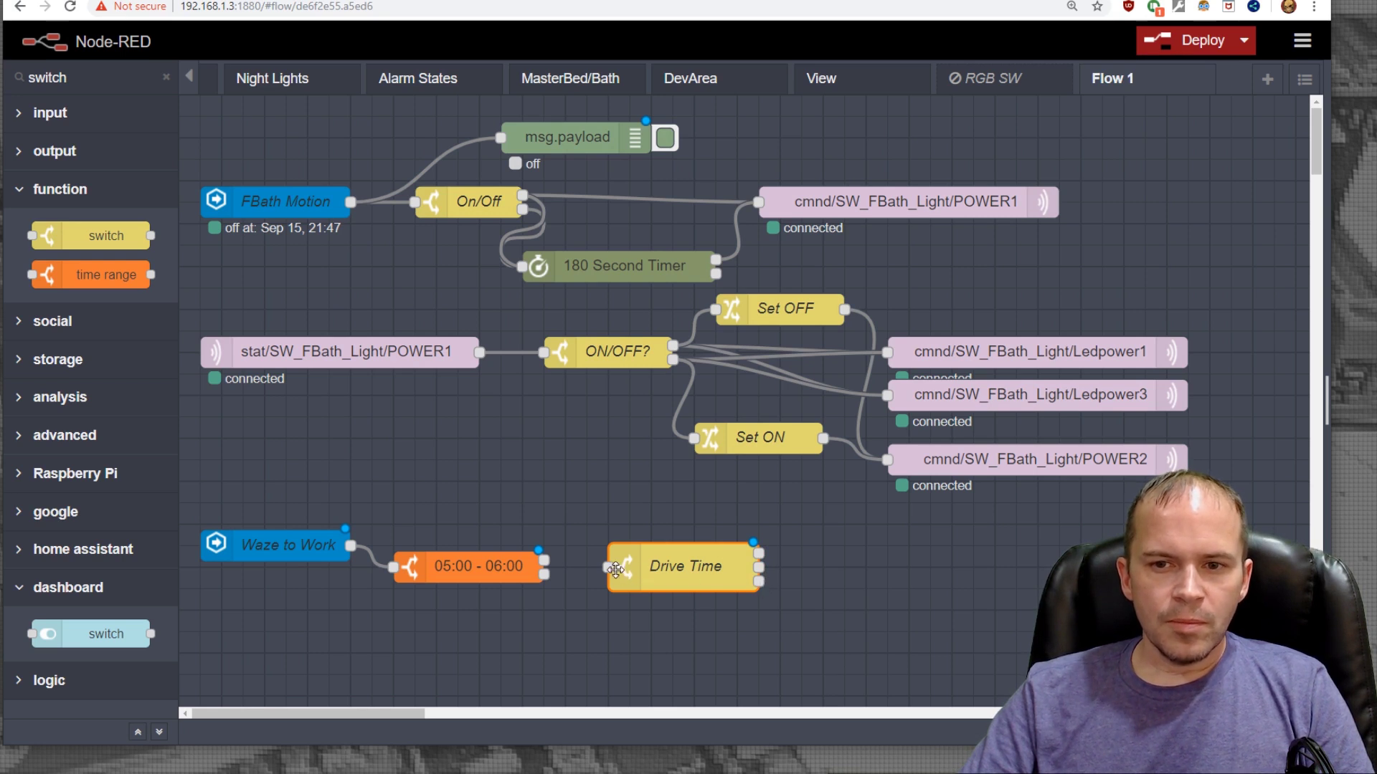
left_click_drag(566, 560, 546, 559)
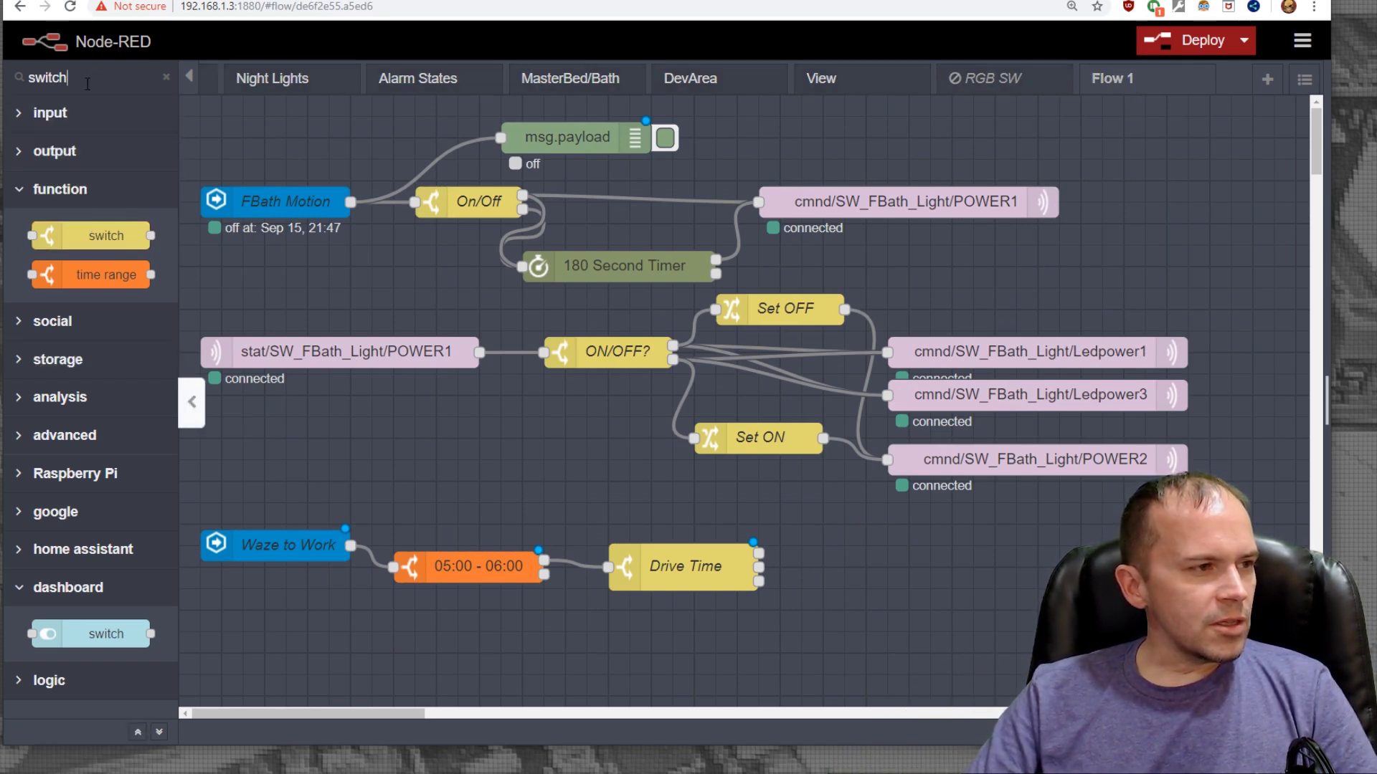
Find the change node, place one after Drive Time, and name it Set RED.
double_click(63, 77)
type("cha")
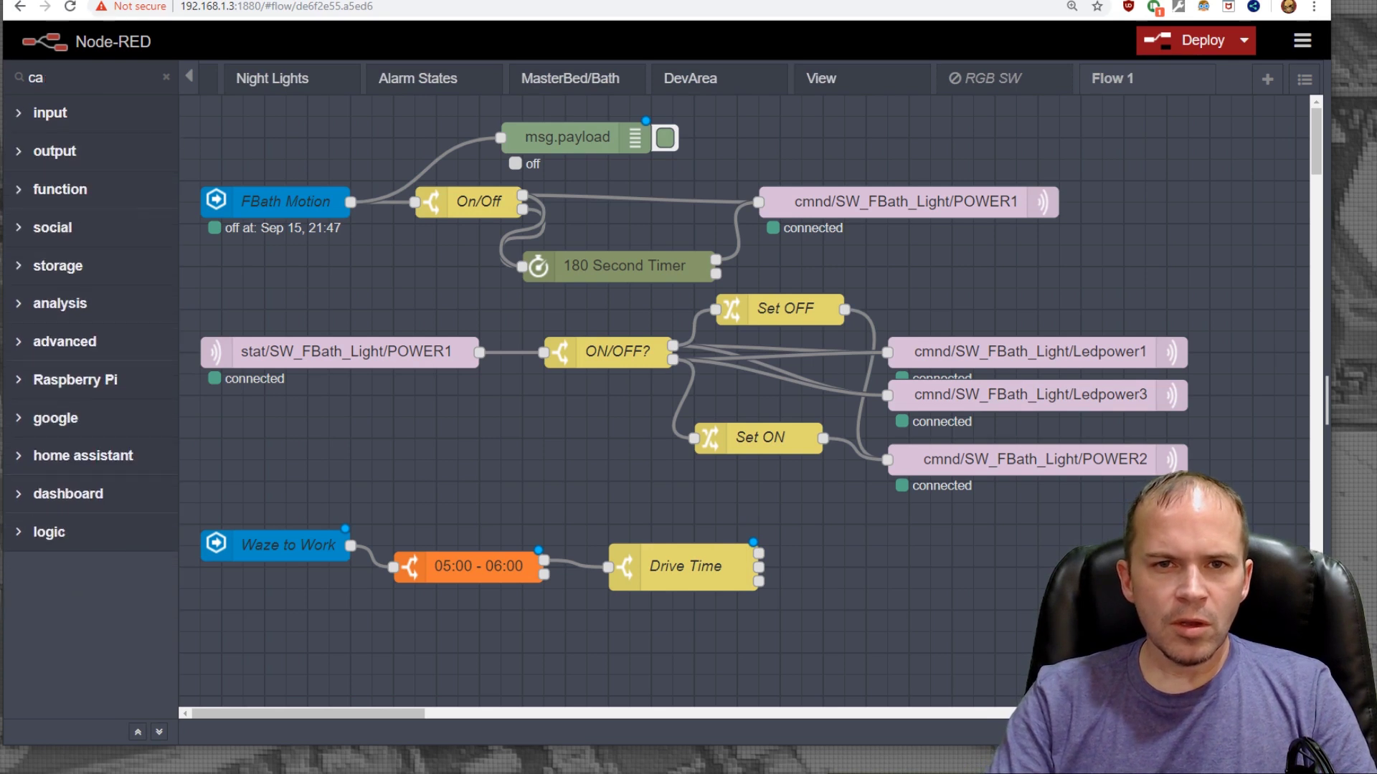
type("ng")
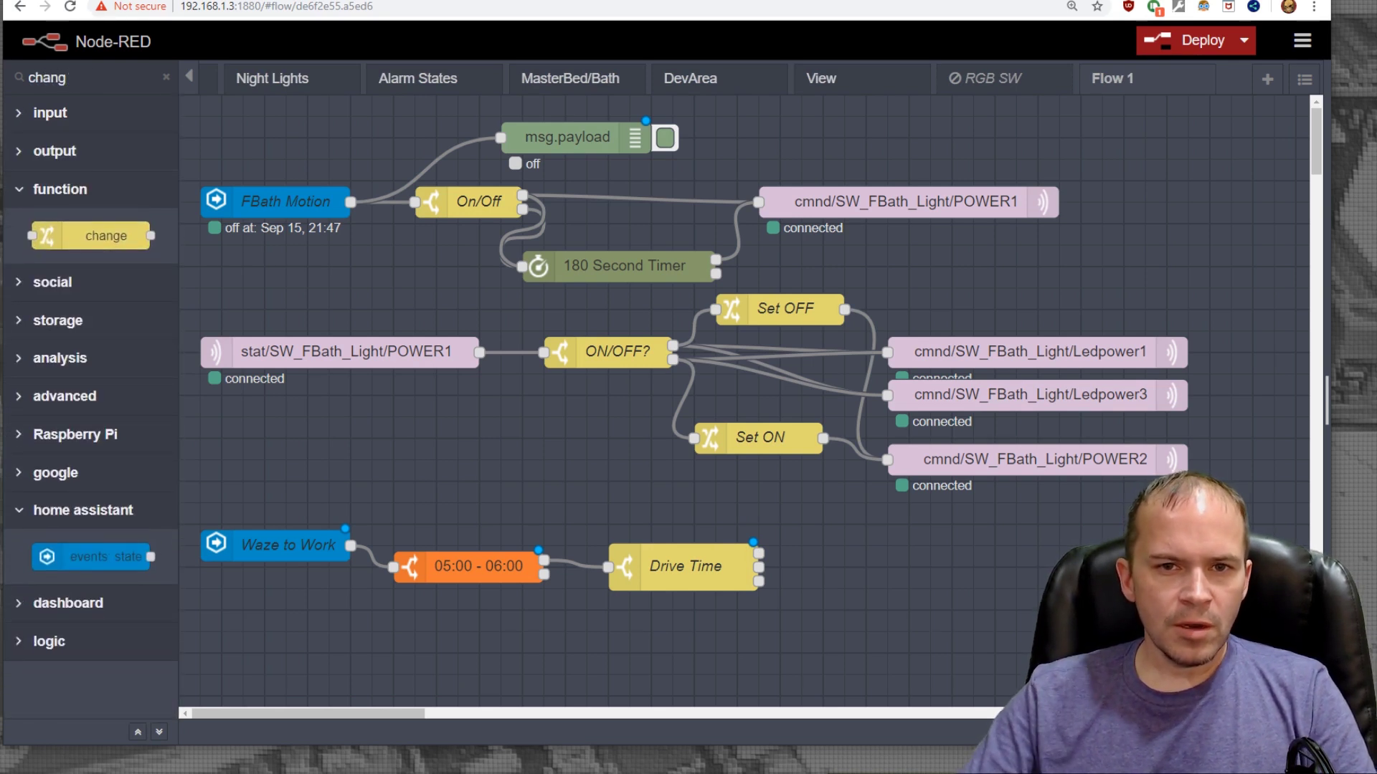
left_click_drag(94, 224, 896, 548)
double_click(896, 547)
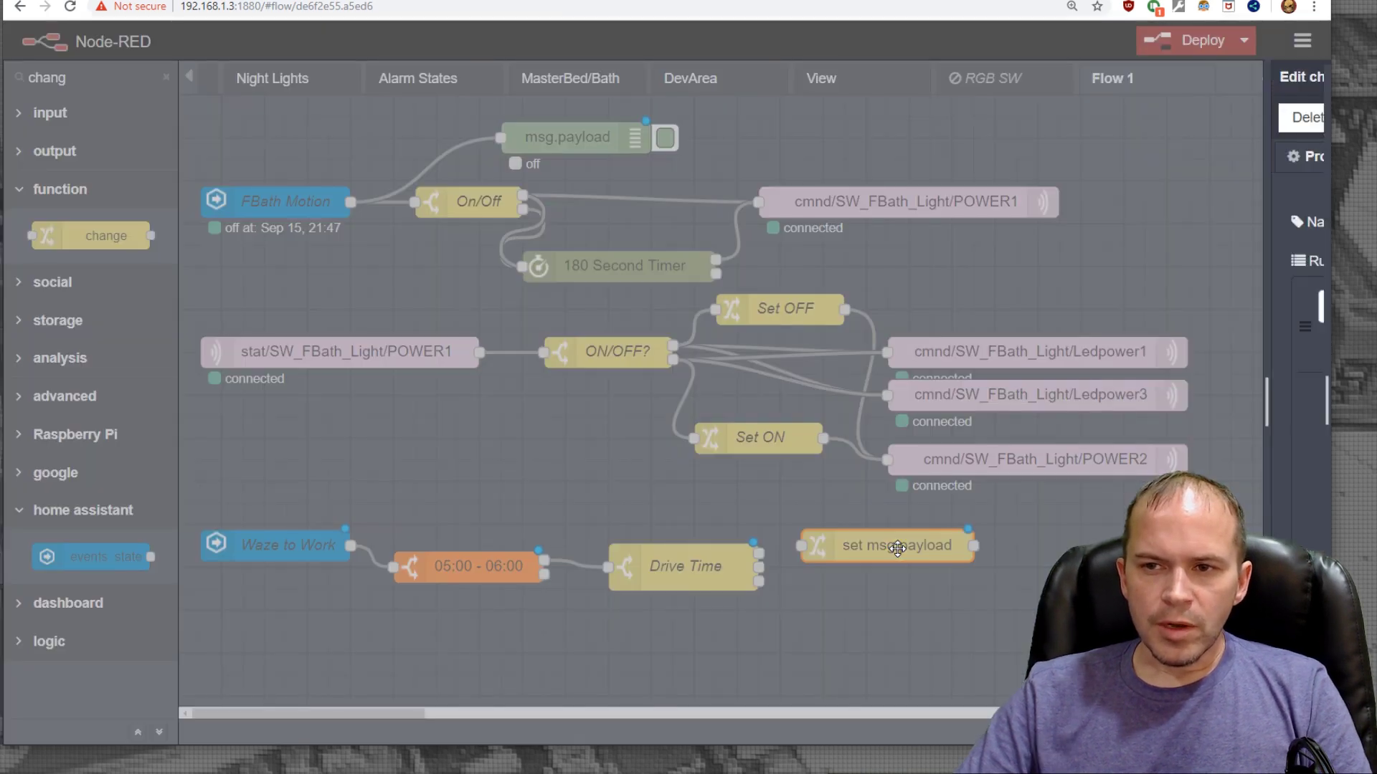
left_click(1044, 235)
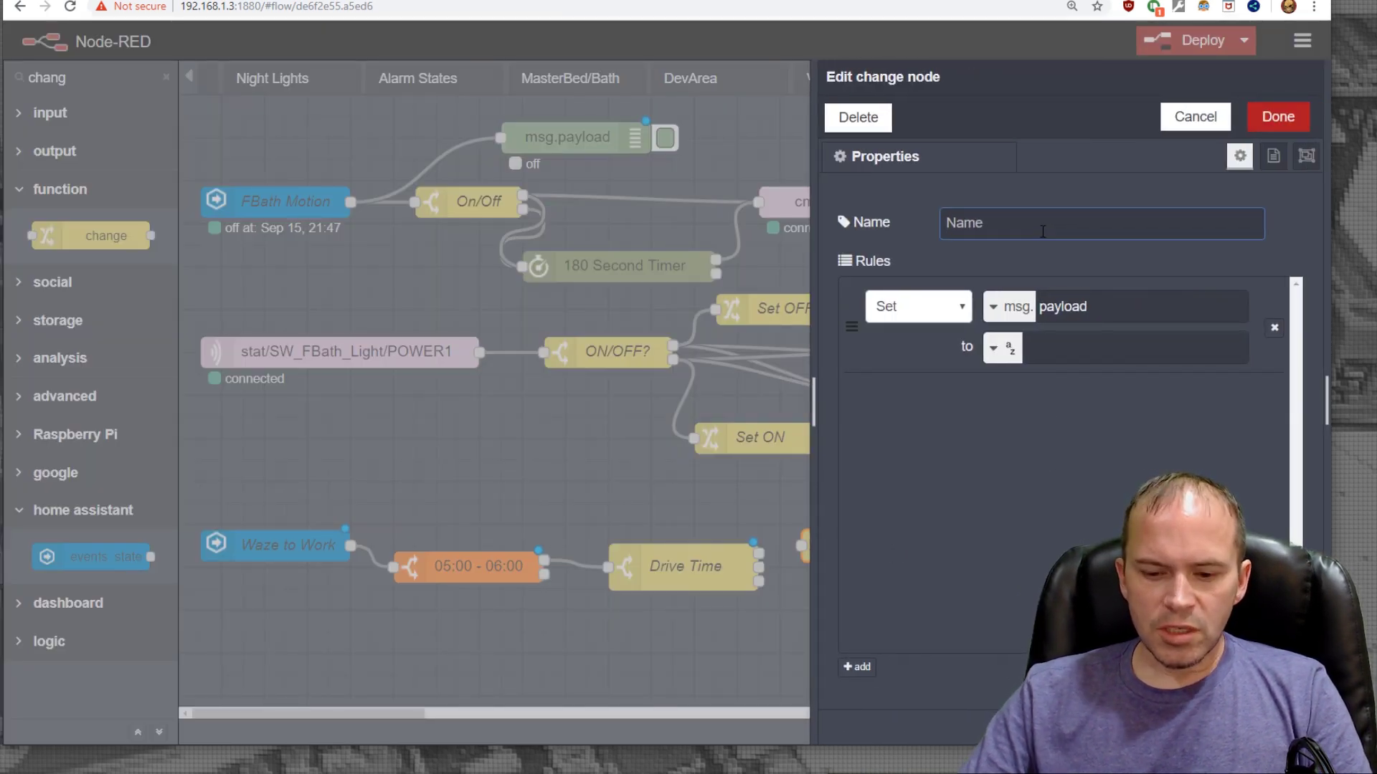
type("Set RED")
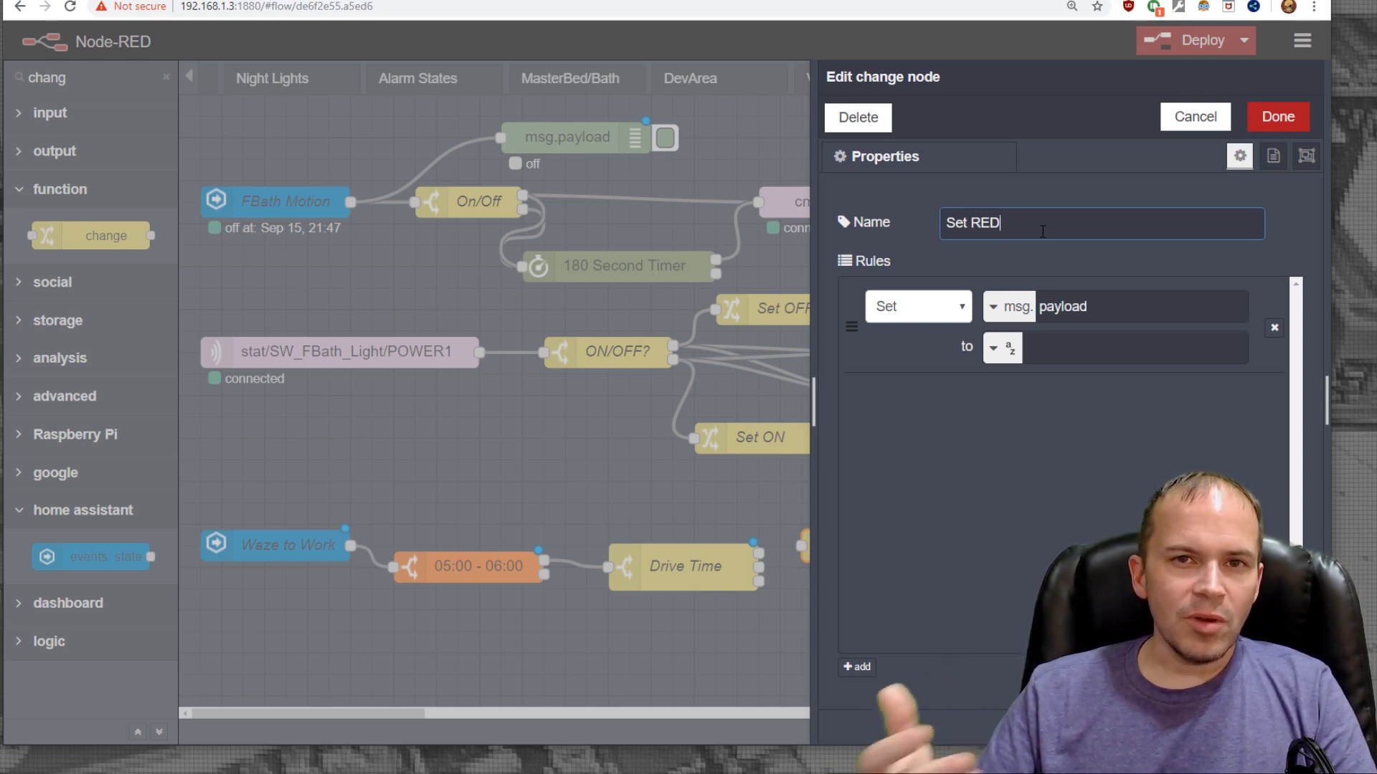
left_click(1066, 353)
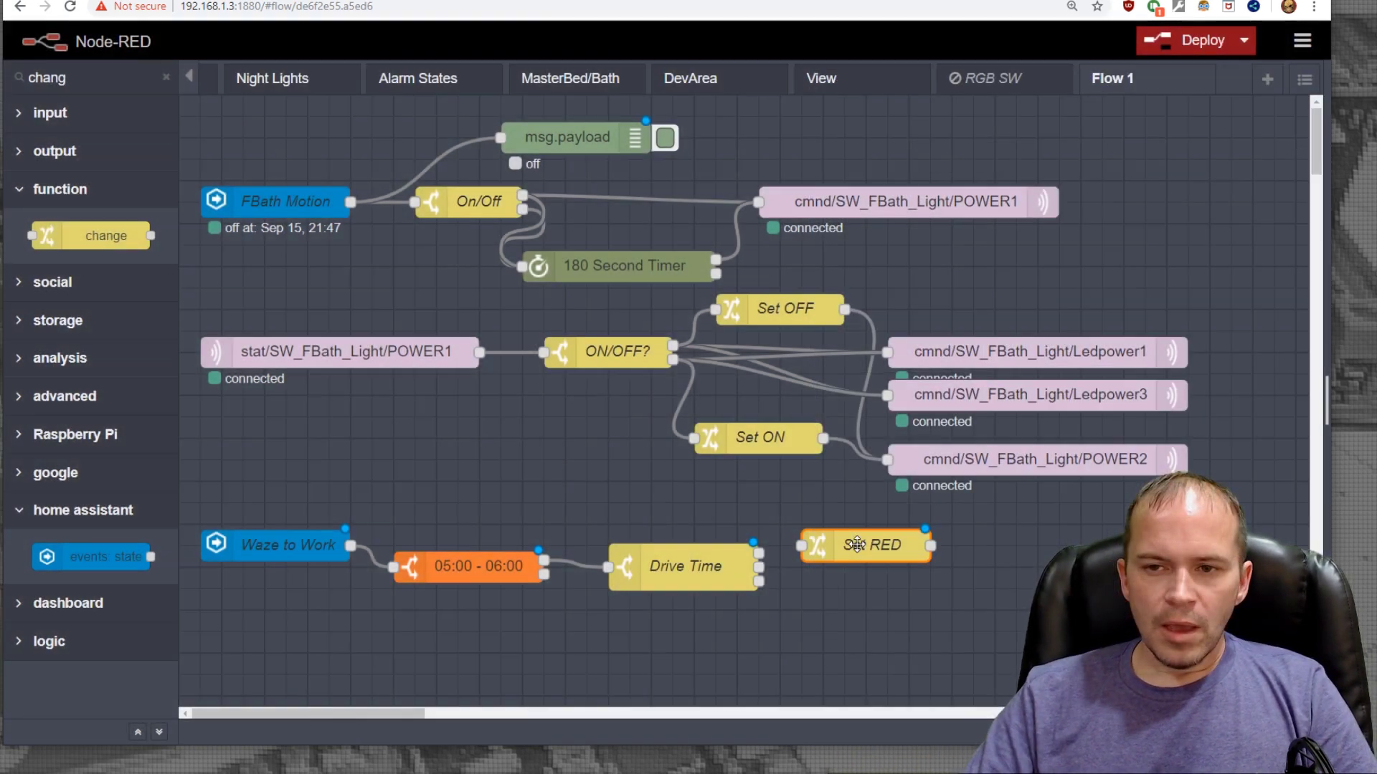
Duplicate the Set RED node into Set Yellow and Set Green nodes, setting Set Green's payload to 0,255,0.
key("ctrl+c")
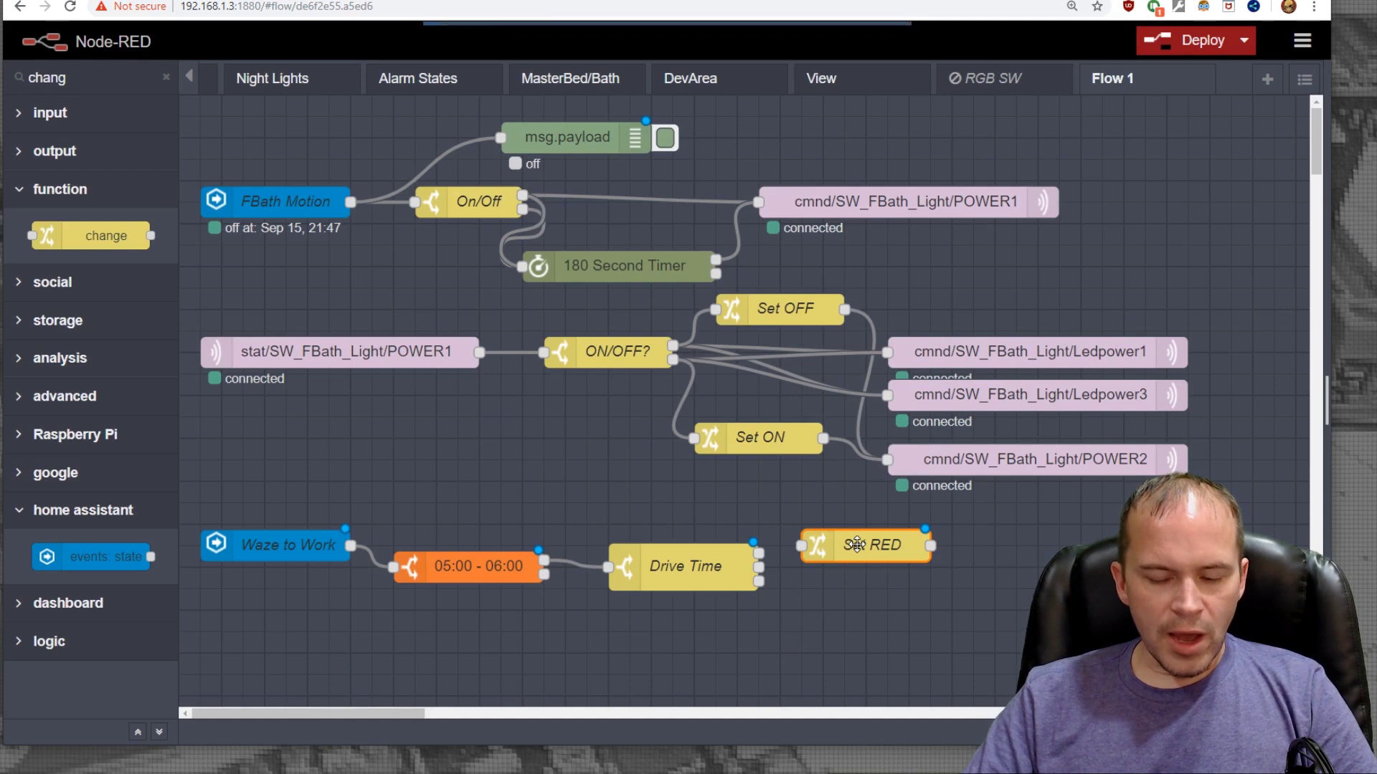
key("ctrl+v")
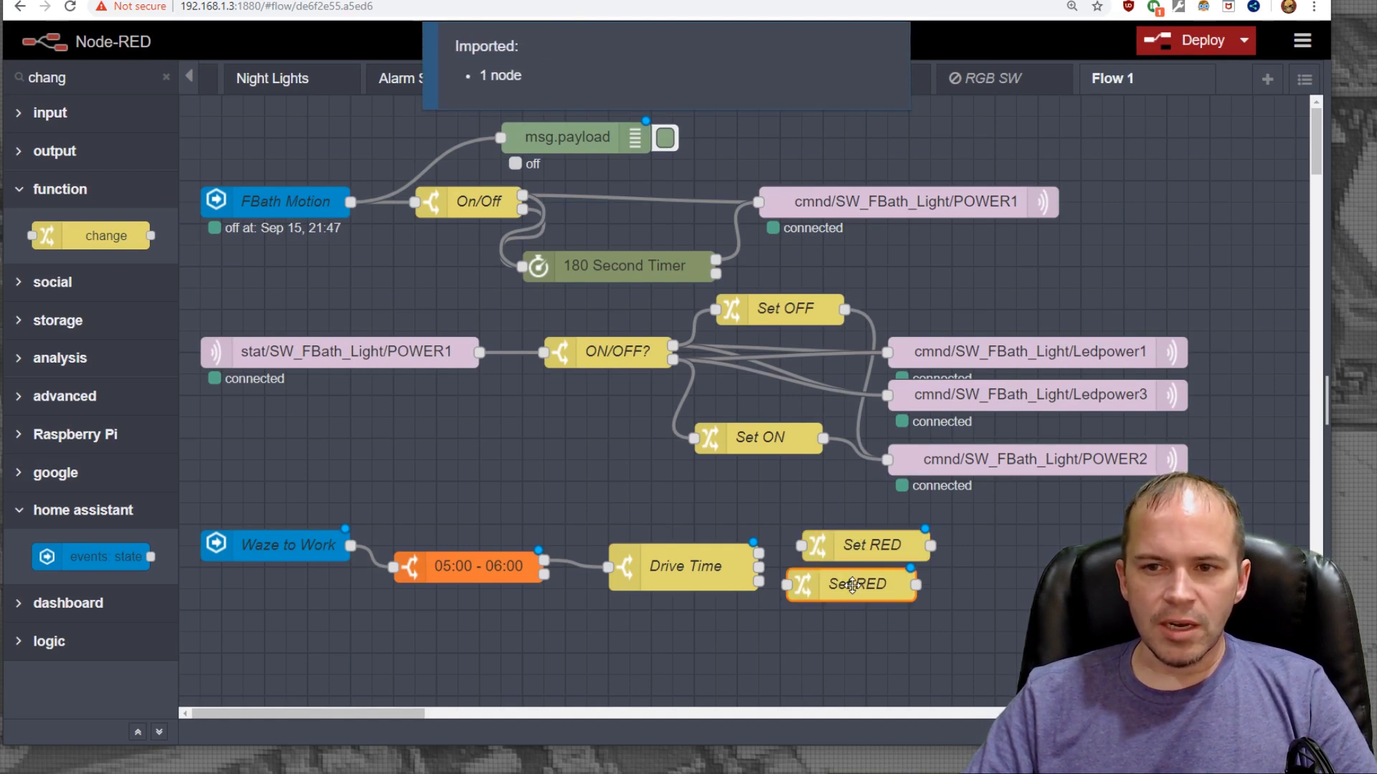
left_click(872, 600)
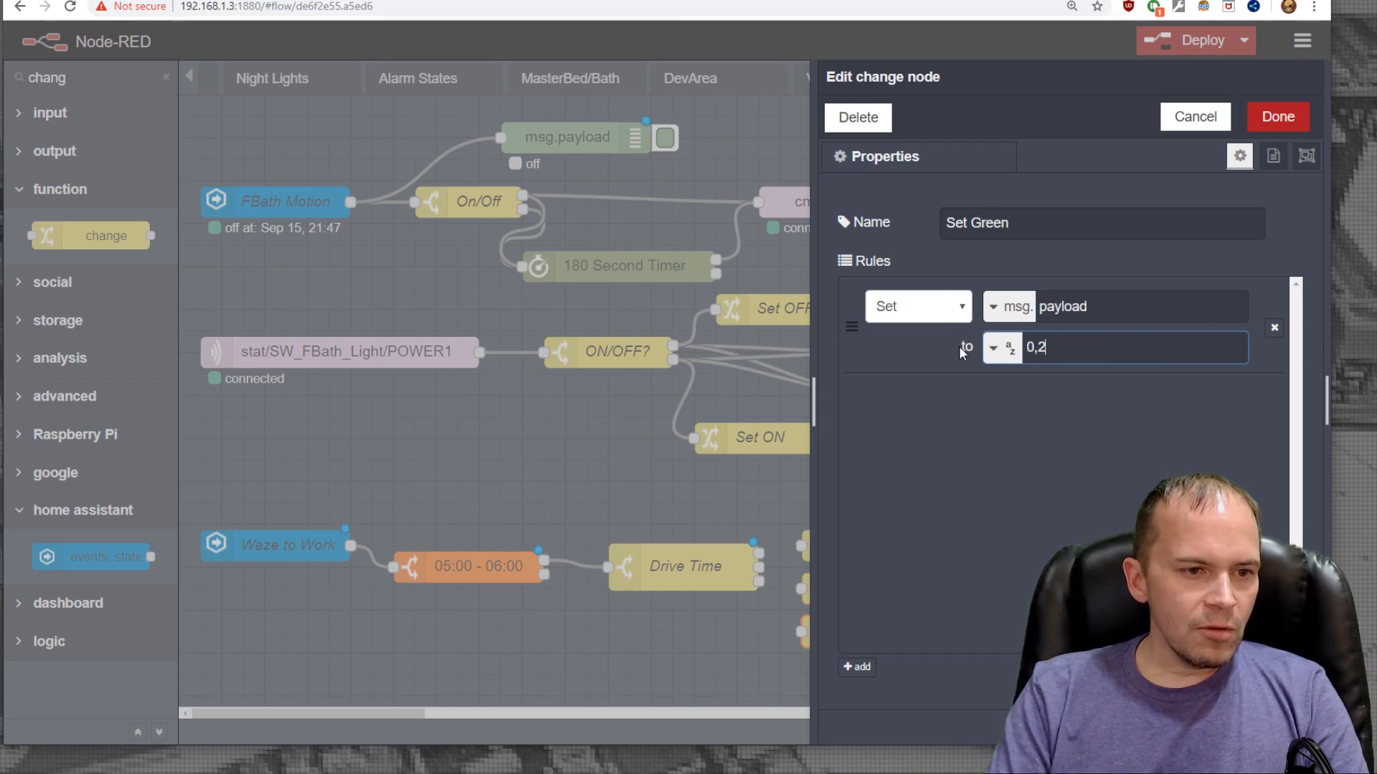
type("55,0")
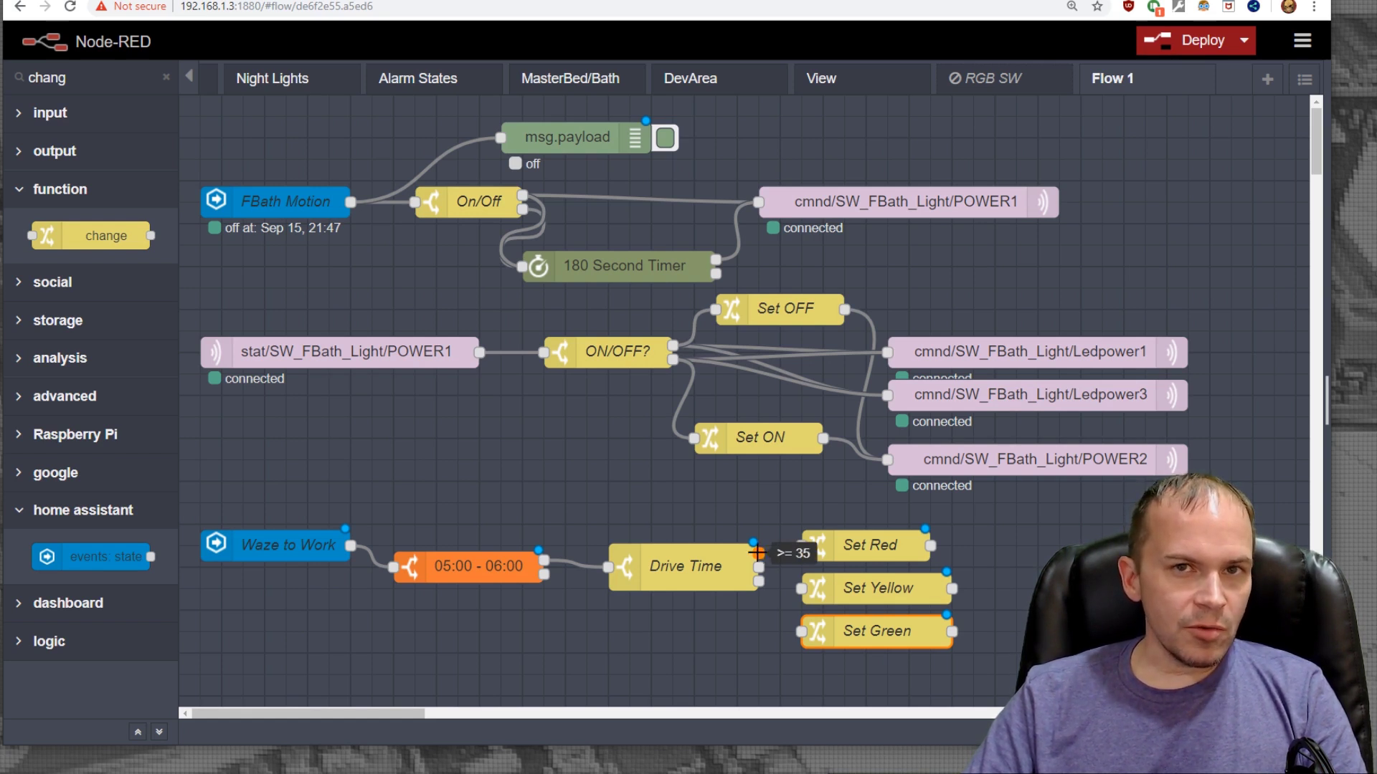
Wire Drive Time's three outputs to Set Red, Set Yellow and Set Green in that order.
left_click_drag(756, 553, 802, 587)
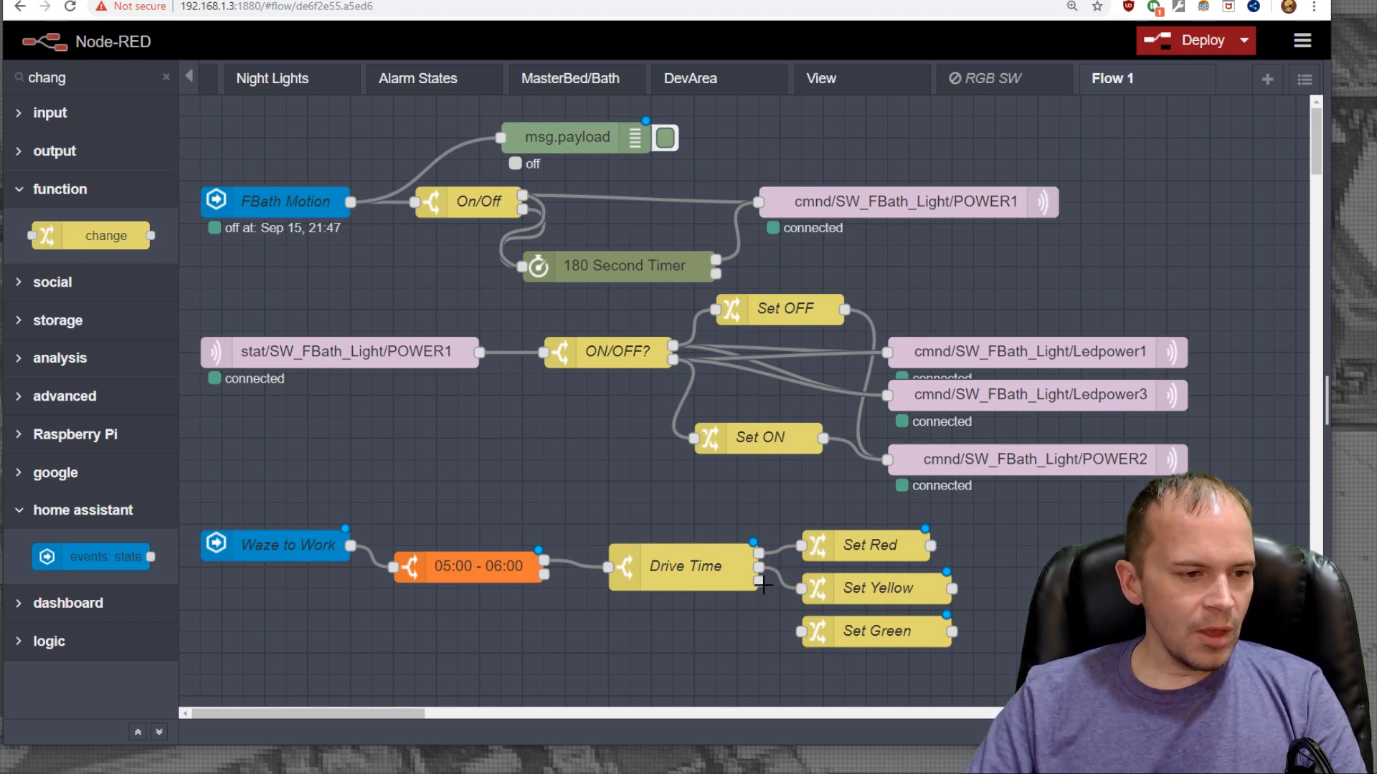
left_click_drag(758, 581, 802, 631)
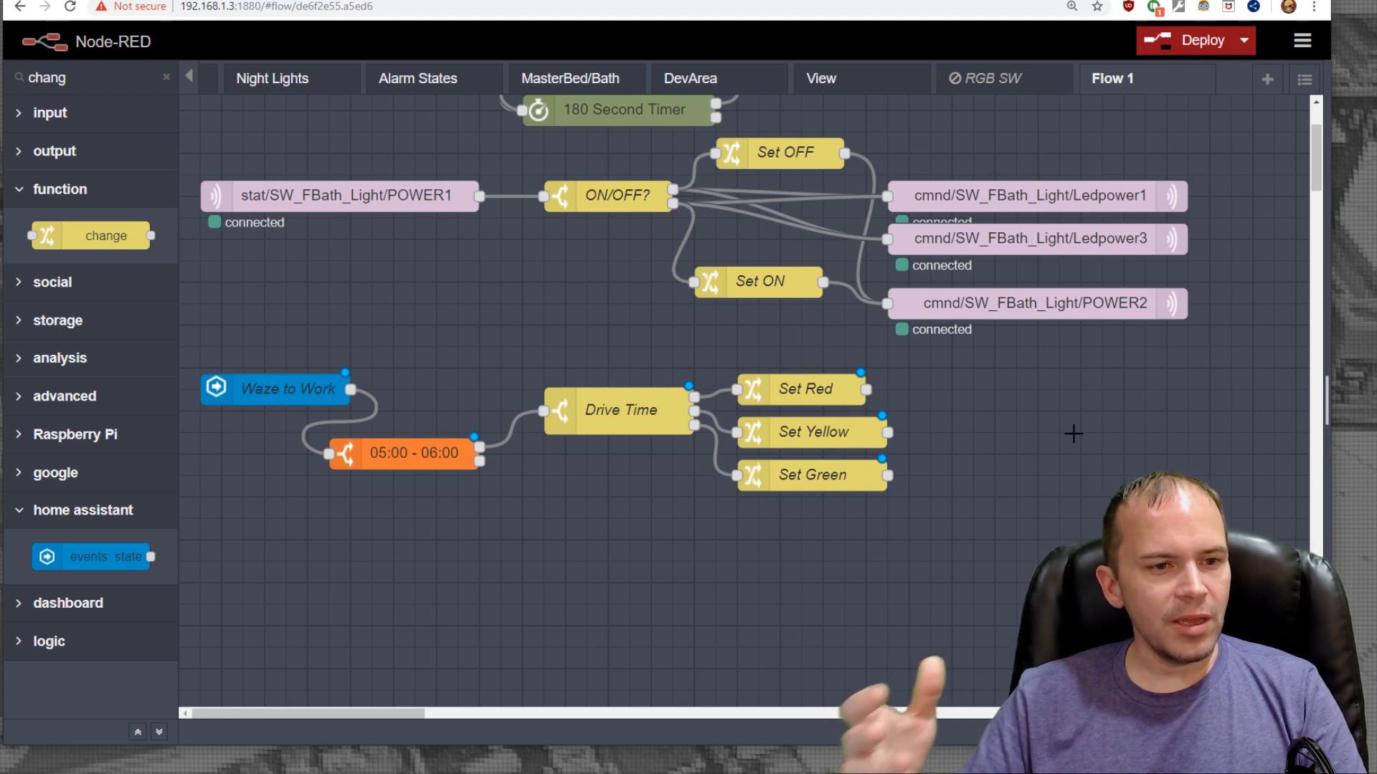
Paste a copy of the POWER2 MQTT output node beside the color nodes and set its topic to cmnd/SW_FBath_Light/Color.
key("ctrl+v")
double_click(1074, 430)
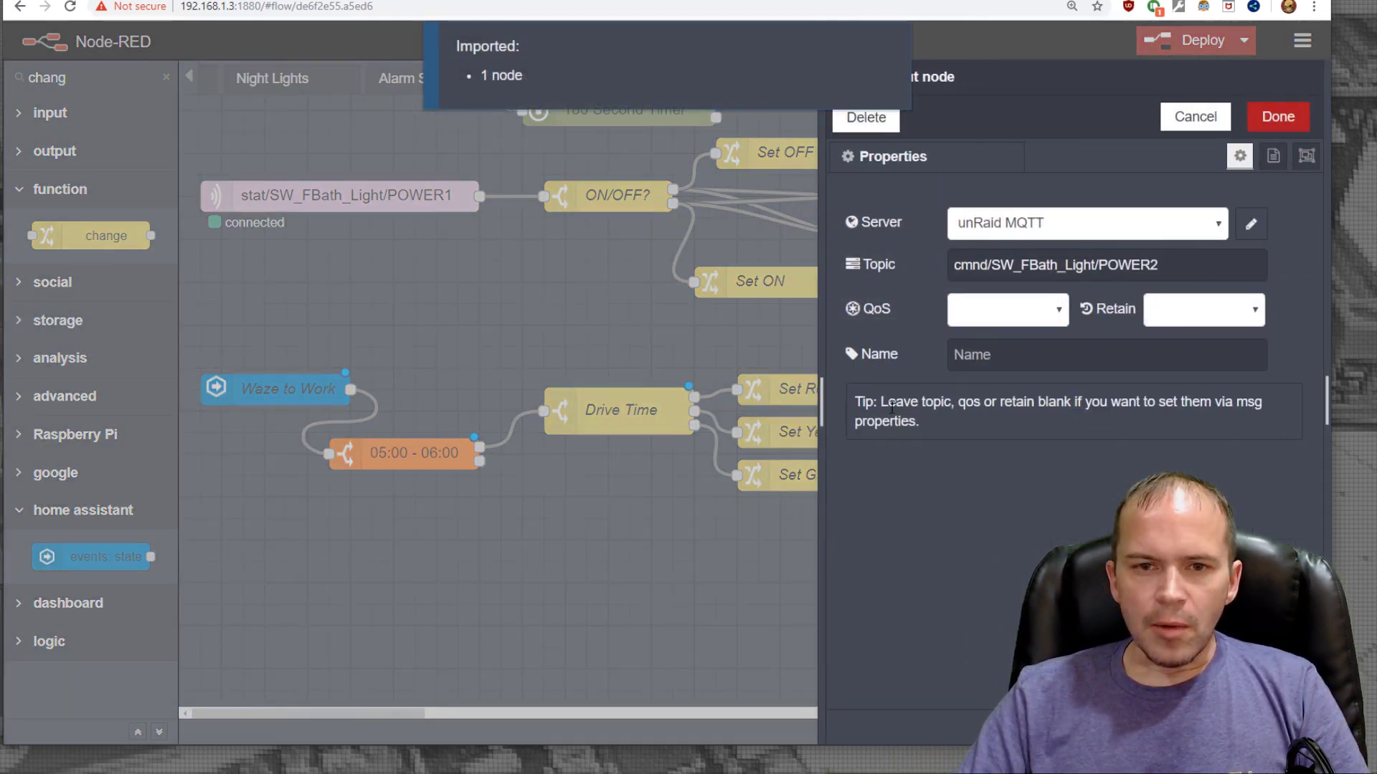
left_click(1193, 266)
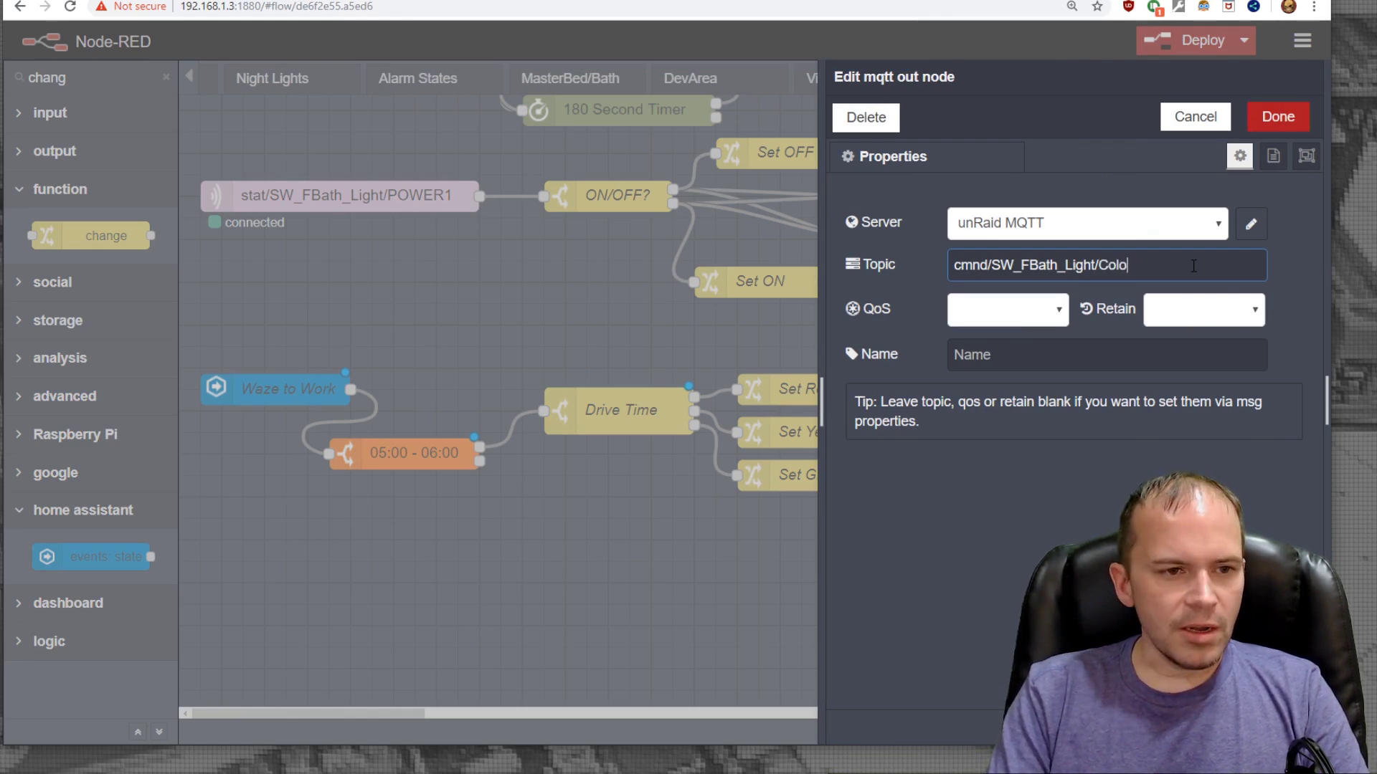
key("Return")
Wire Set Red, Set Yellow and Set Green into the cmnd/SW_FBath_Light/Color node and deploy the flow.
left_click_drag(869, 390, 930, 411)
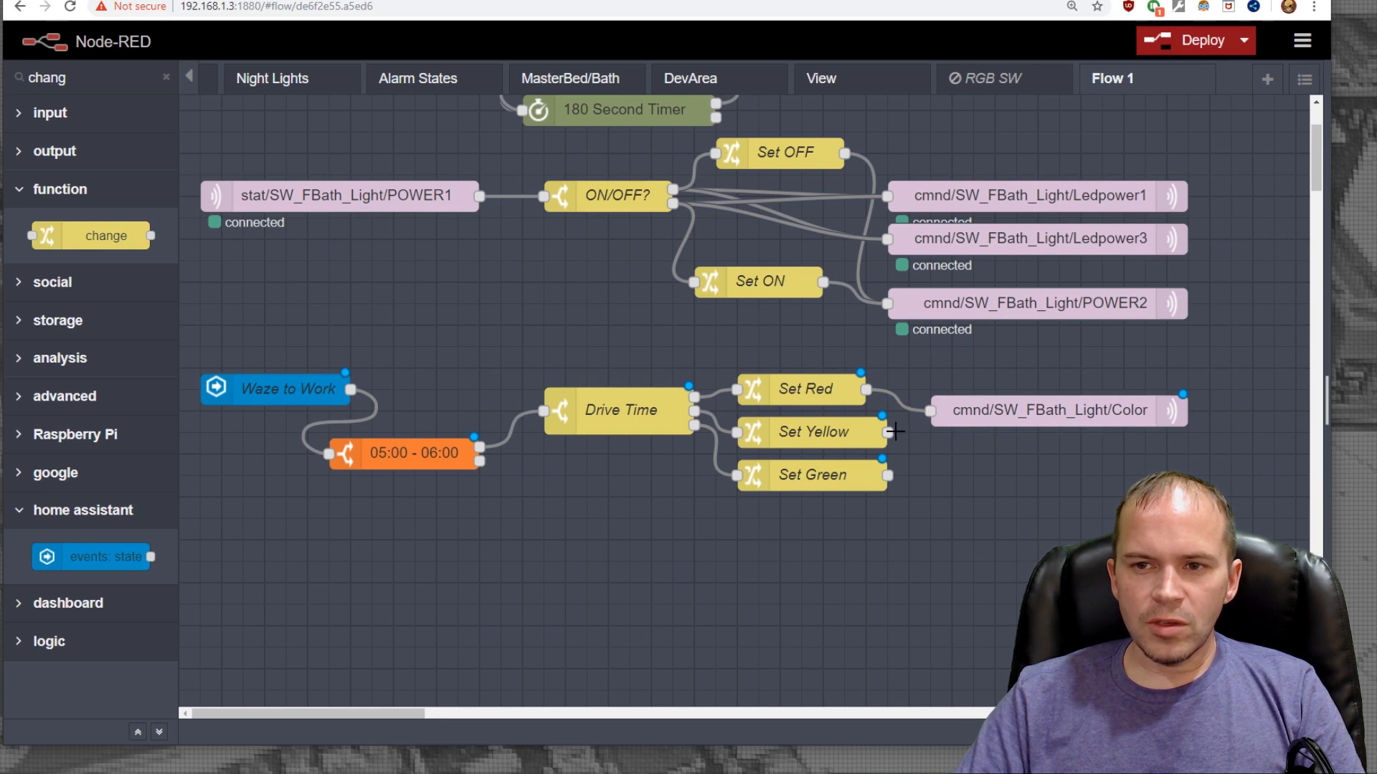
left_click_drag(931, 412, 930, 411)
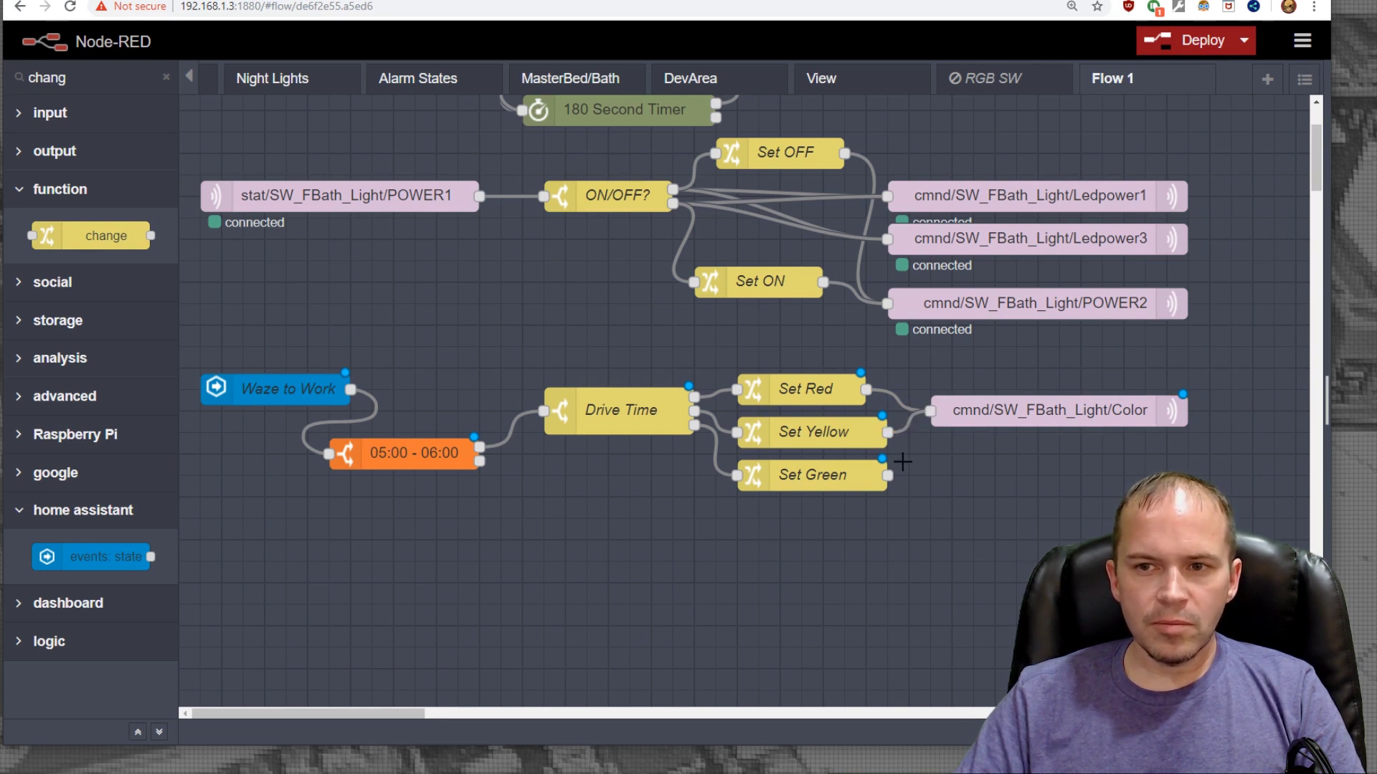
left_click_drag(894, 473, 931, 410)
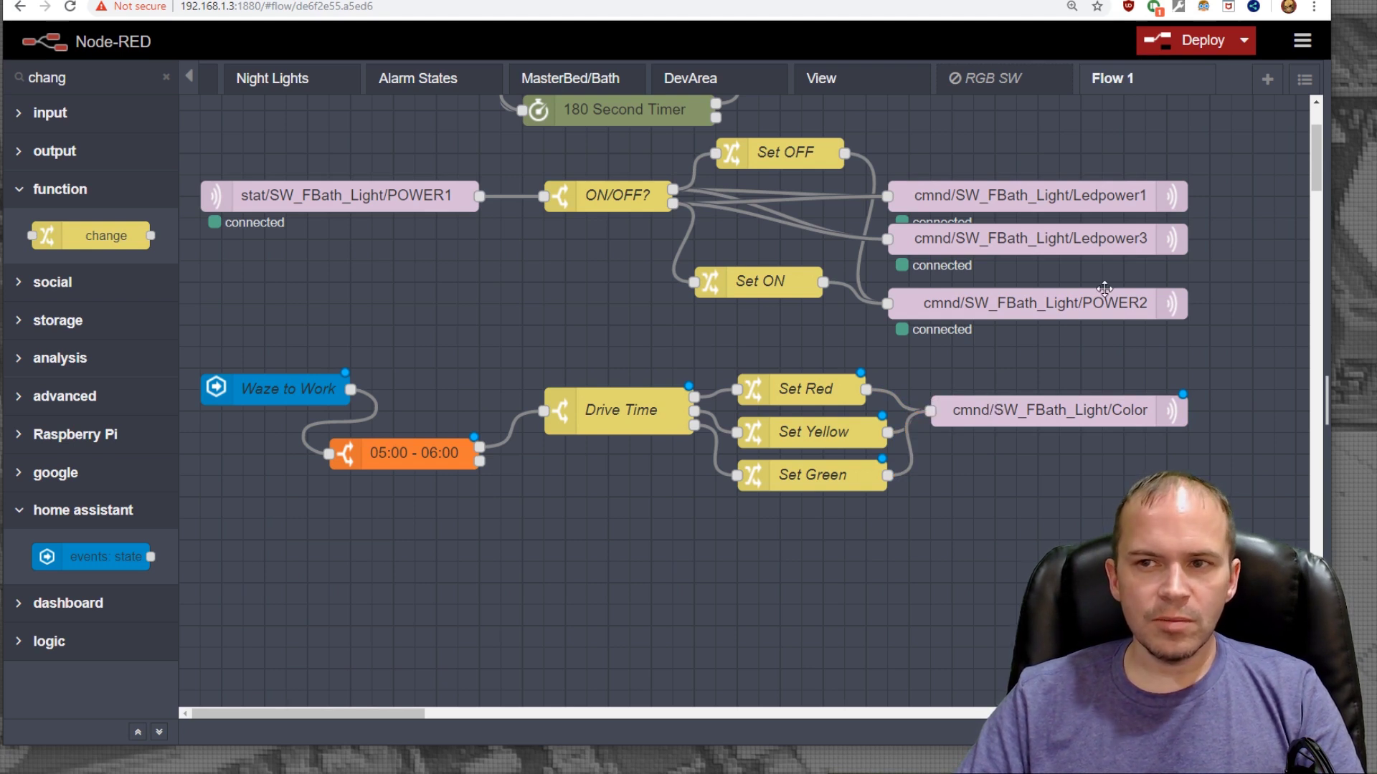
left_click(1175, 46)
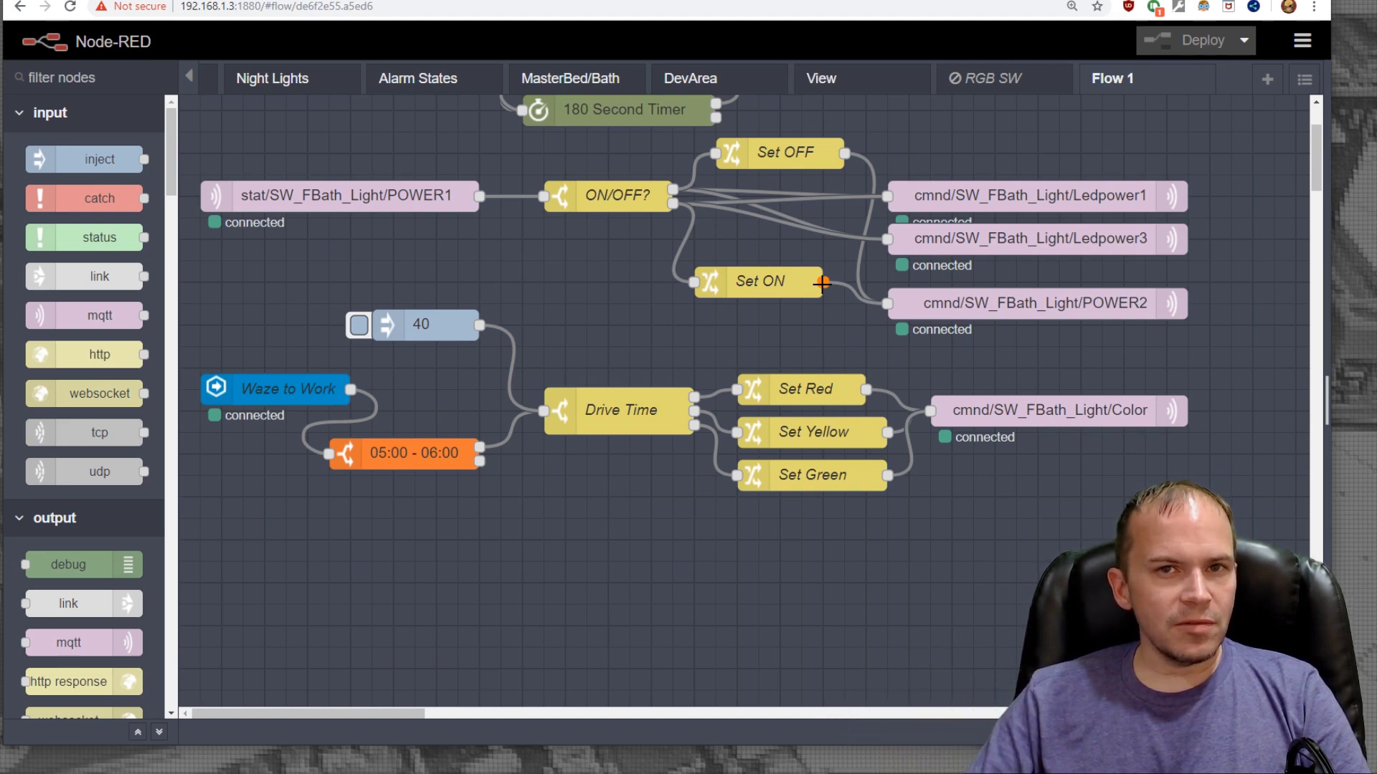
Place a copy of the 05:00 - 06:00 time range node below Set ON and wire Set ON's output into it.
left_click(407, 457)
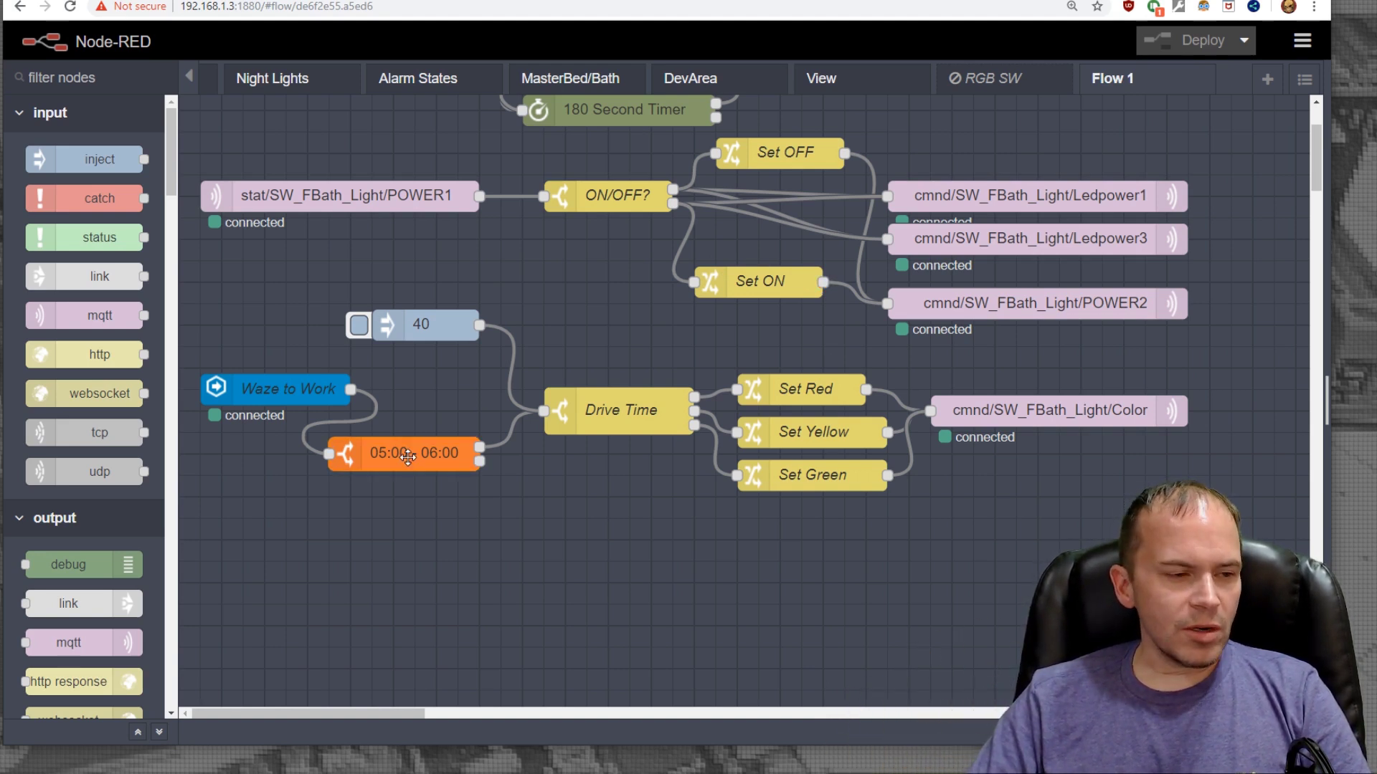
key("ctrl+c")
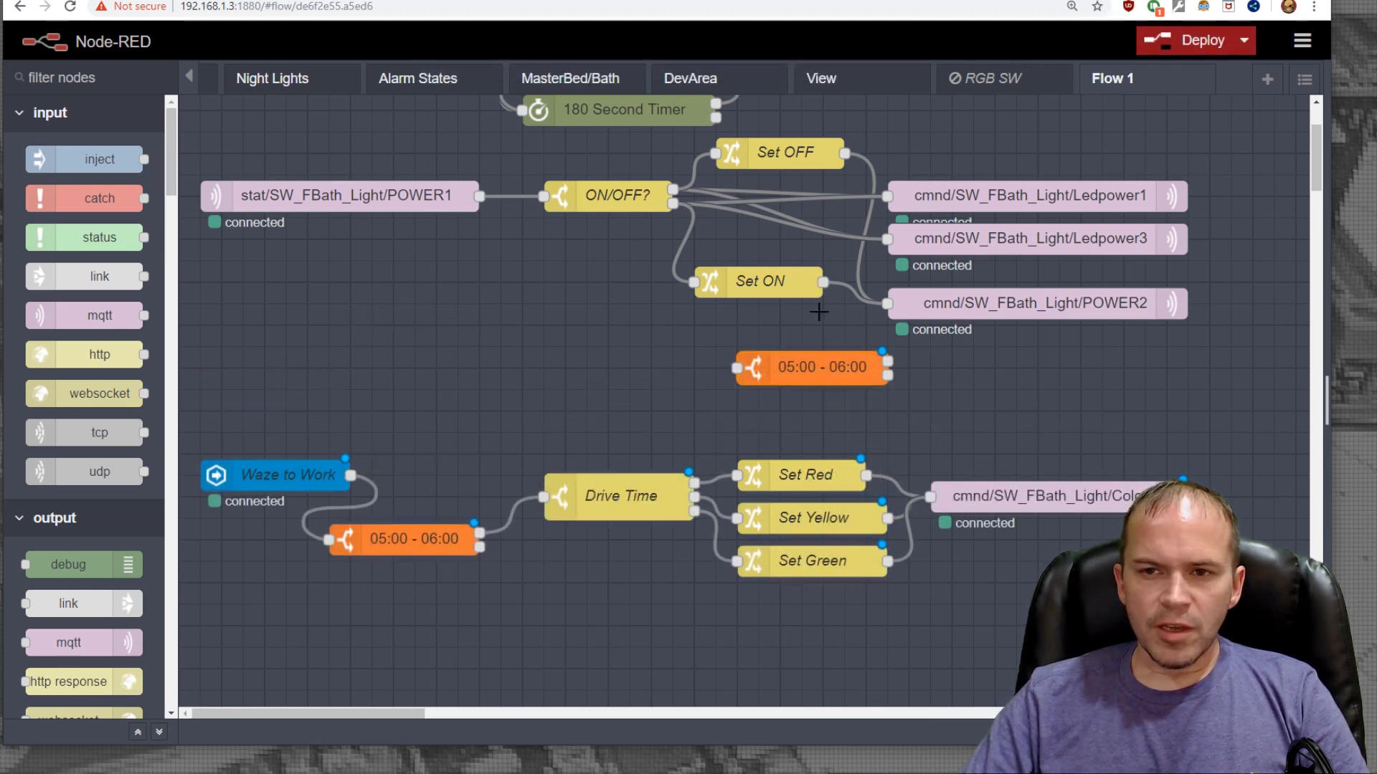
left_click_drag(823, 282, 736, 368)
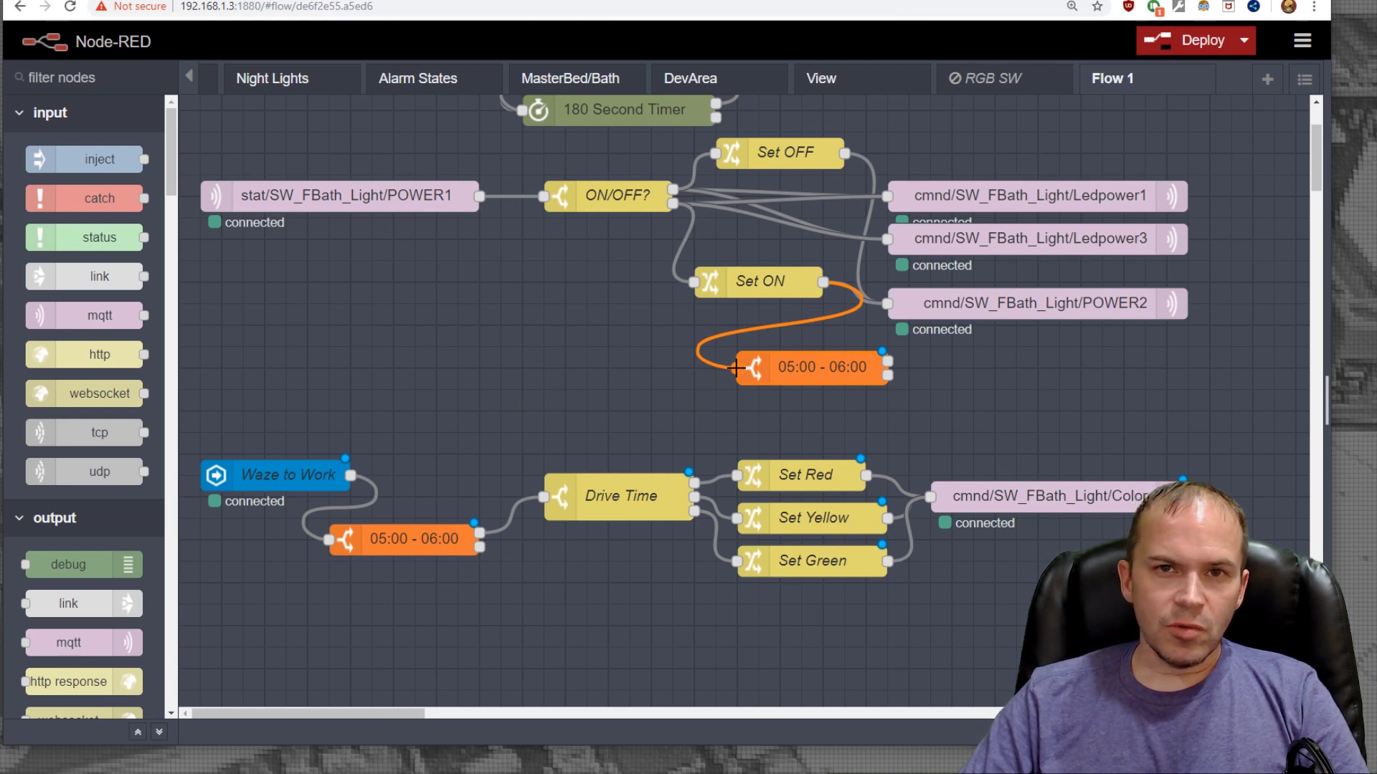
left_click_drag(737, 367, 737, 368)
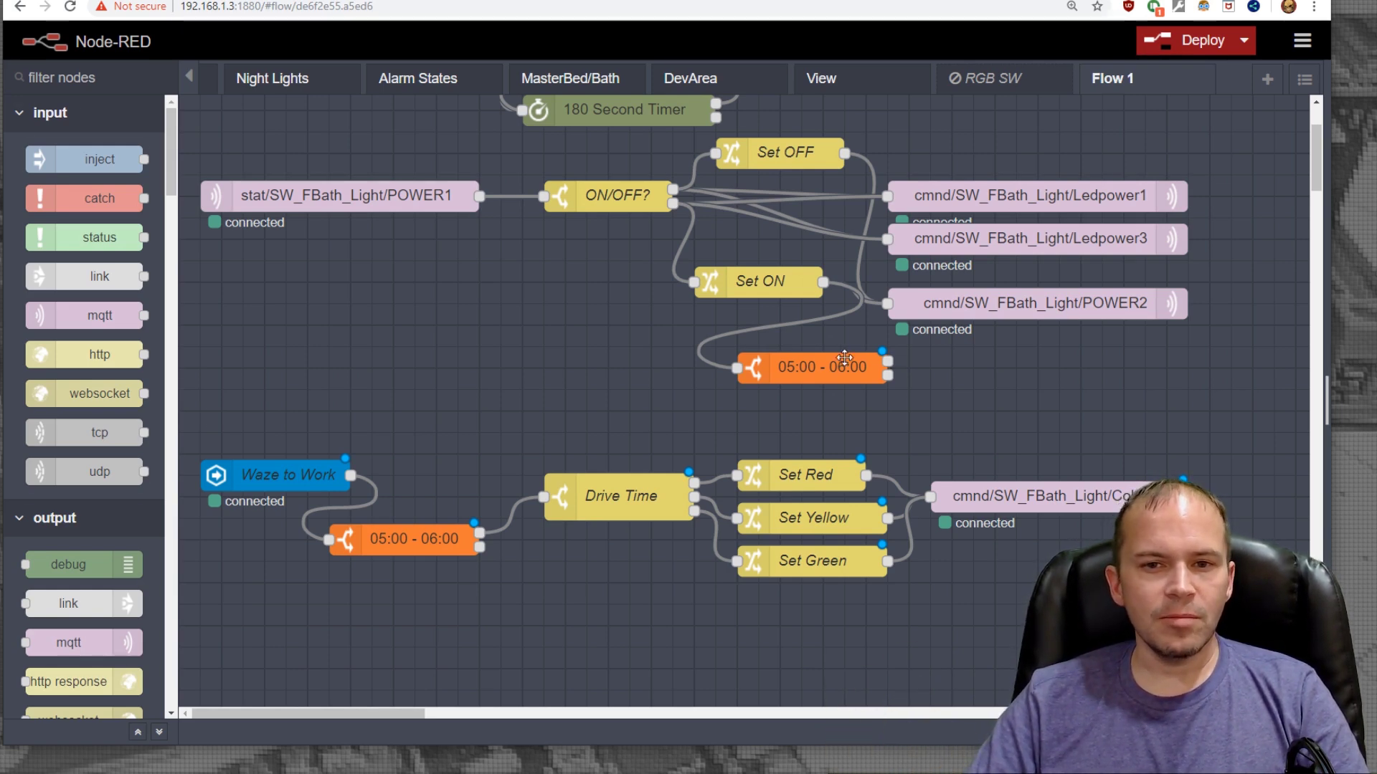
Place a Home Assistant current state node above Waze to Work, named Waze to Work, with entity sensor.waze_to_work.
scroll(88, 480, "down", 15)
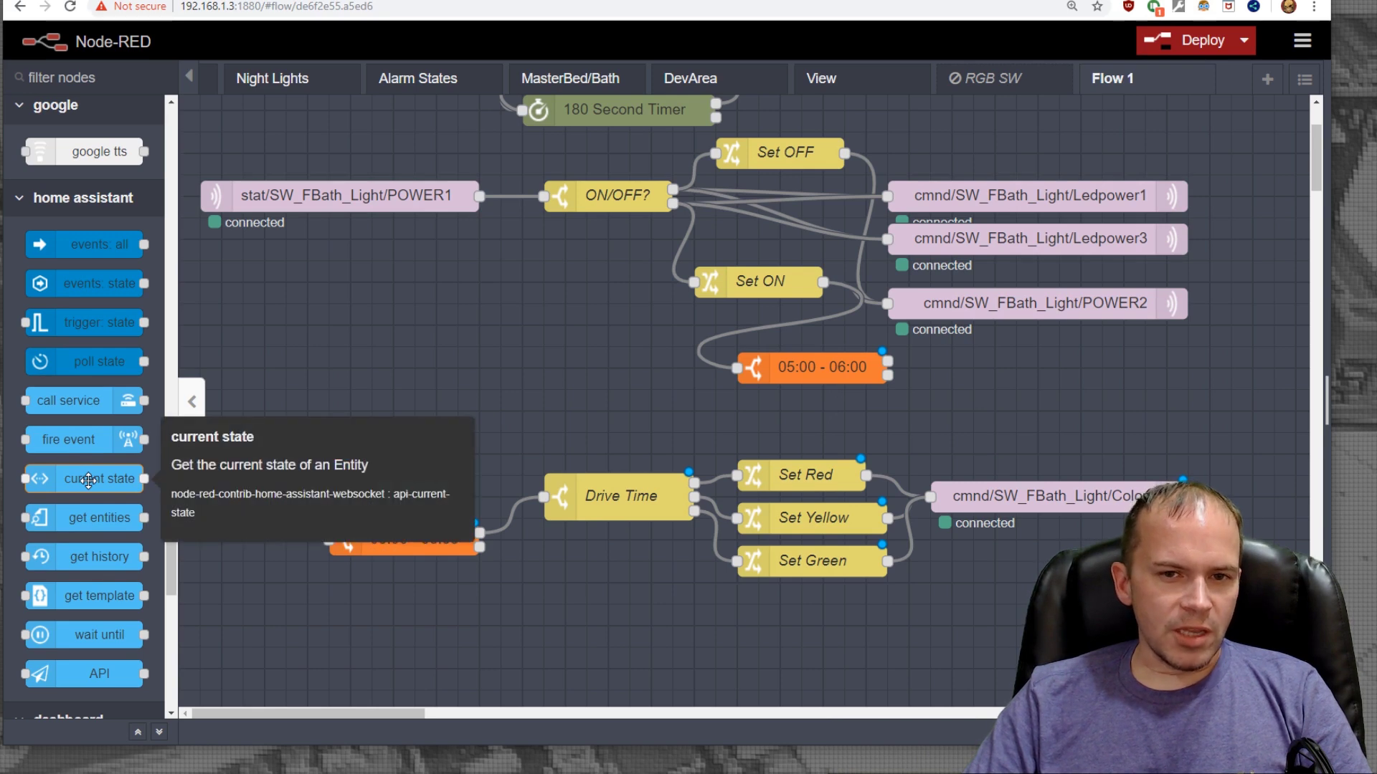
left_click_drag(88, 480, 467, 428)
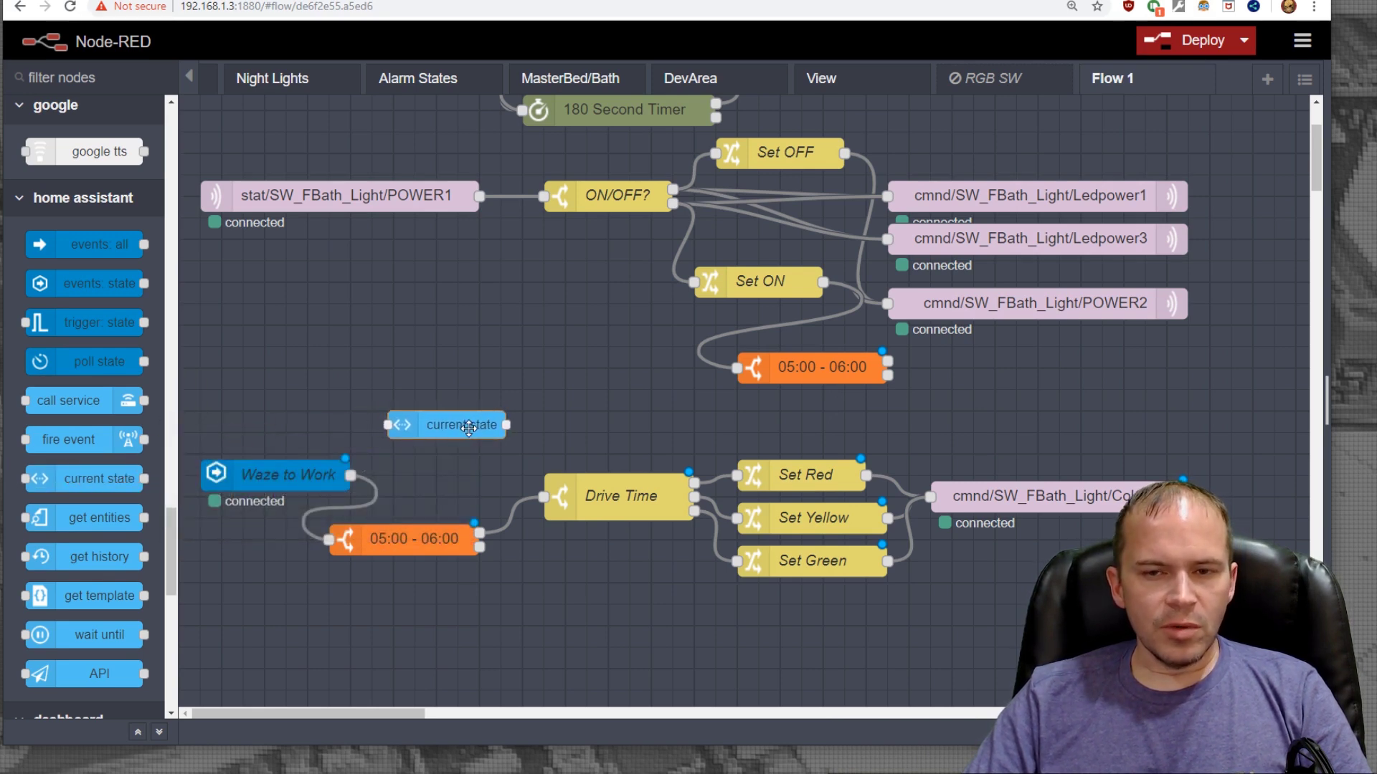
double_click(468, 428)
left_click(1009, 309)
type("waz")
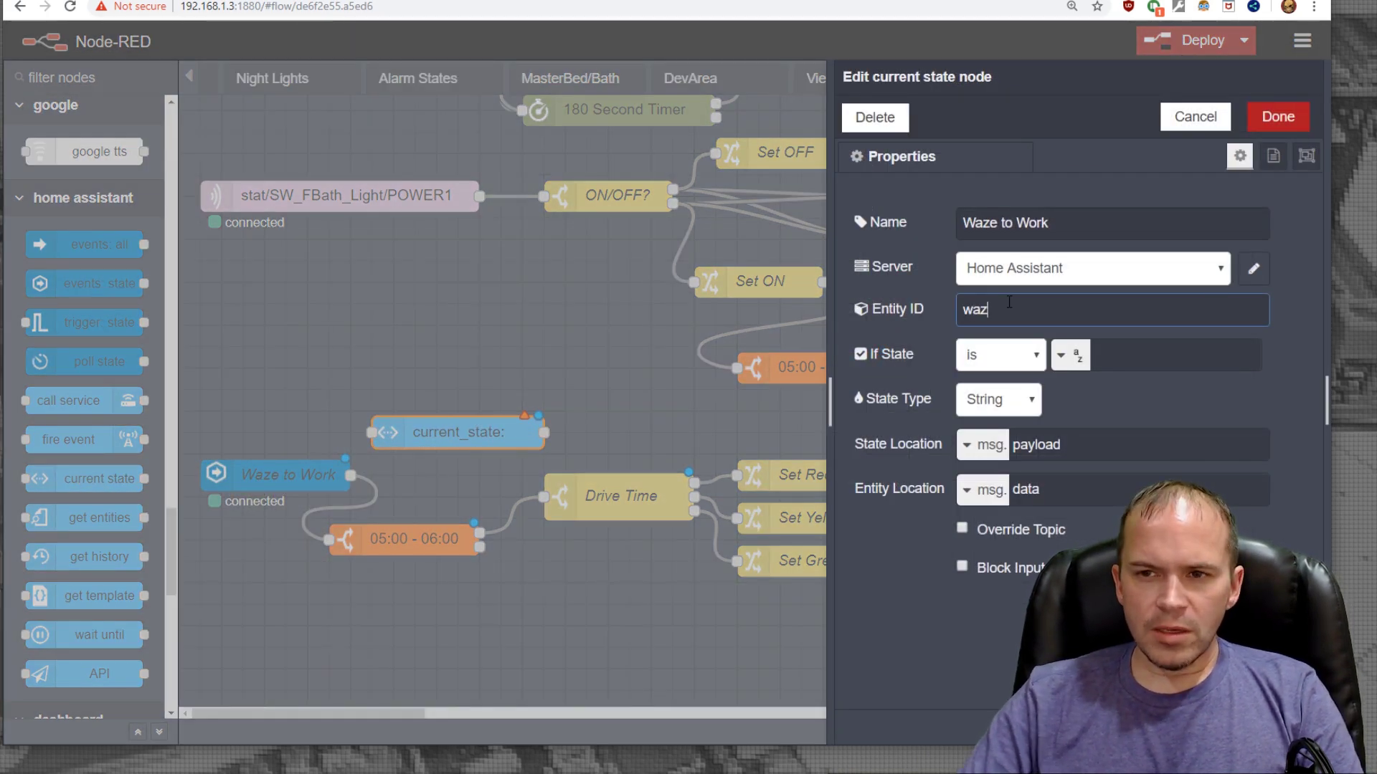
type("e")
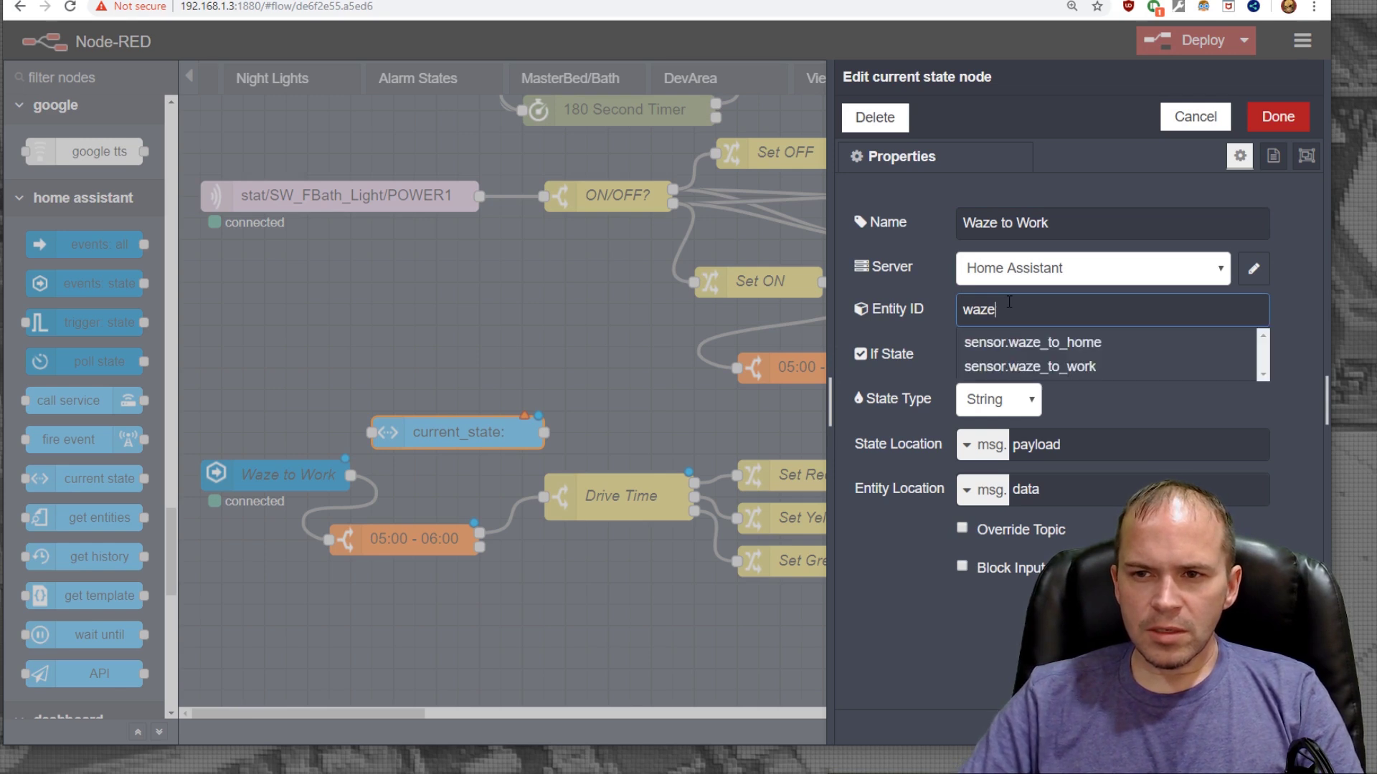
left_click(1062, 367)
Set the current state node's state type to Number, save it, and wire the copied 05:00 - 06:00 node's first output into it.
left_click(1031, 400)
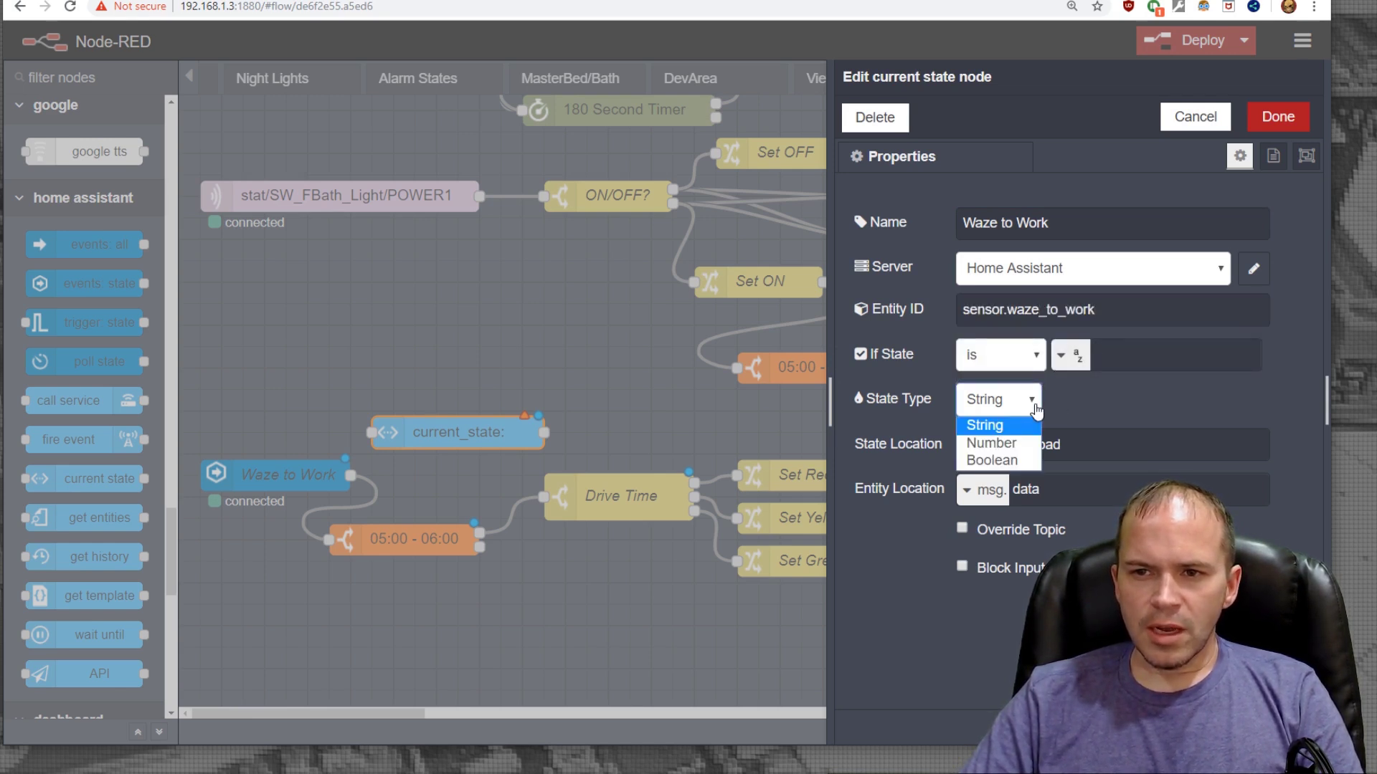
left_click(1009, 441)
left_click(1276, 118)
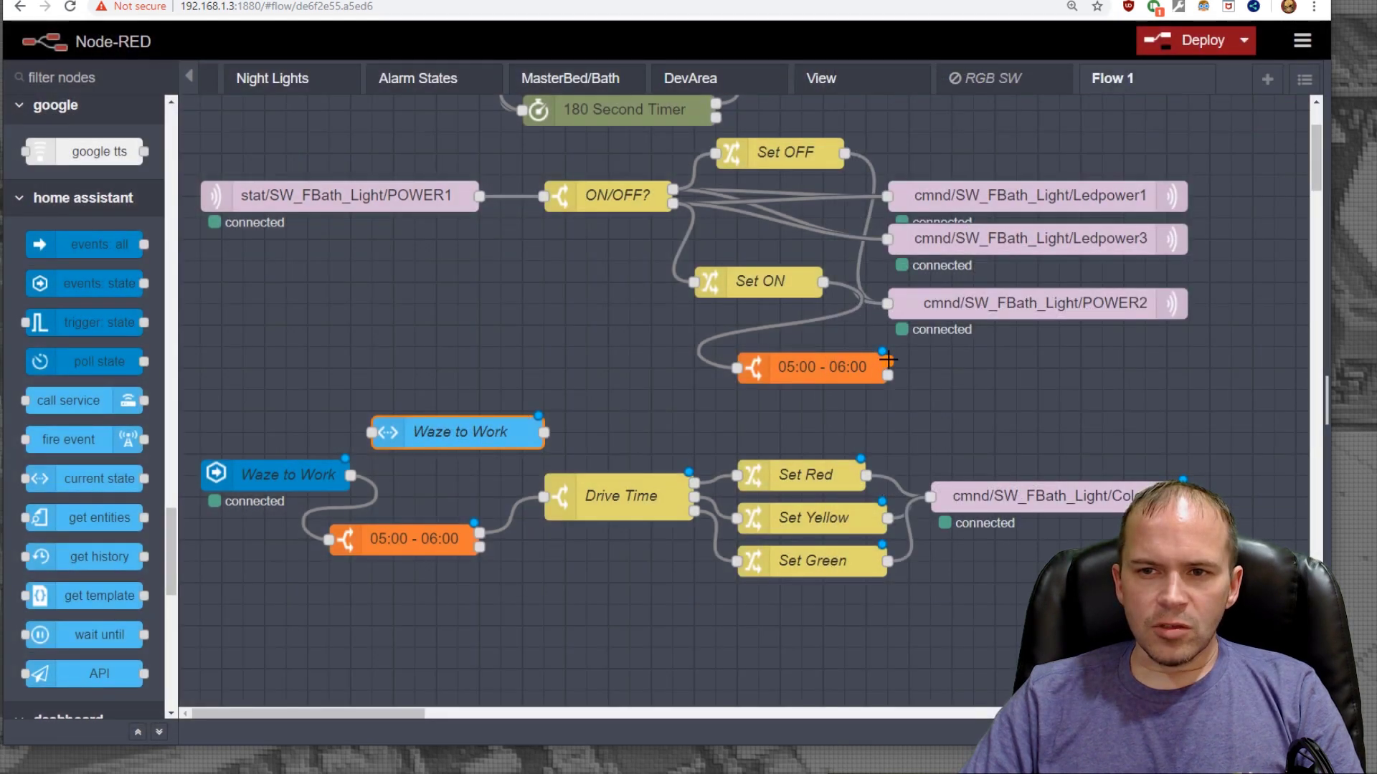
left_click_drag(887, 359, 370, 431)
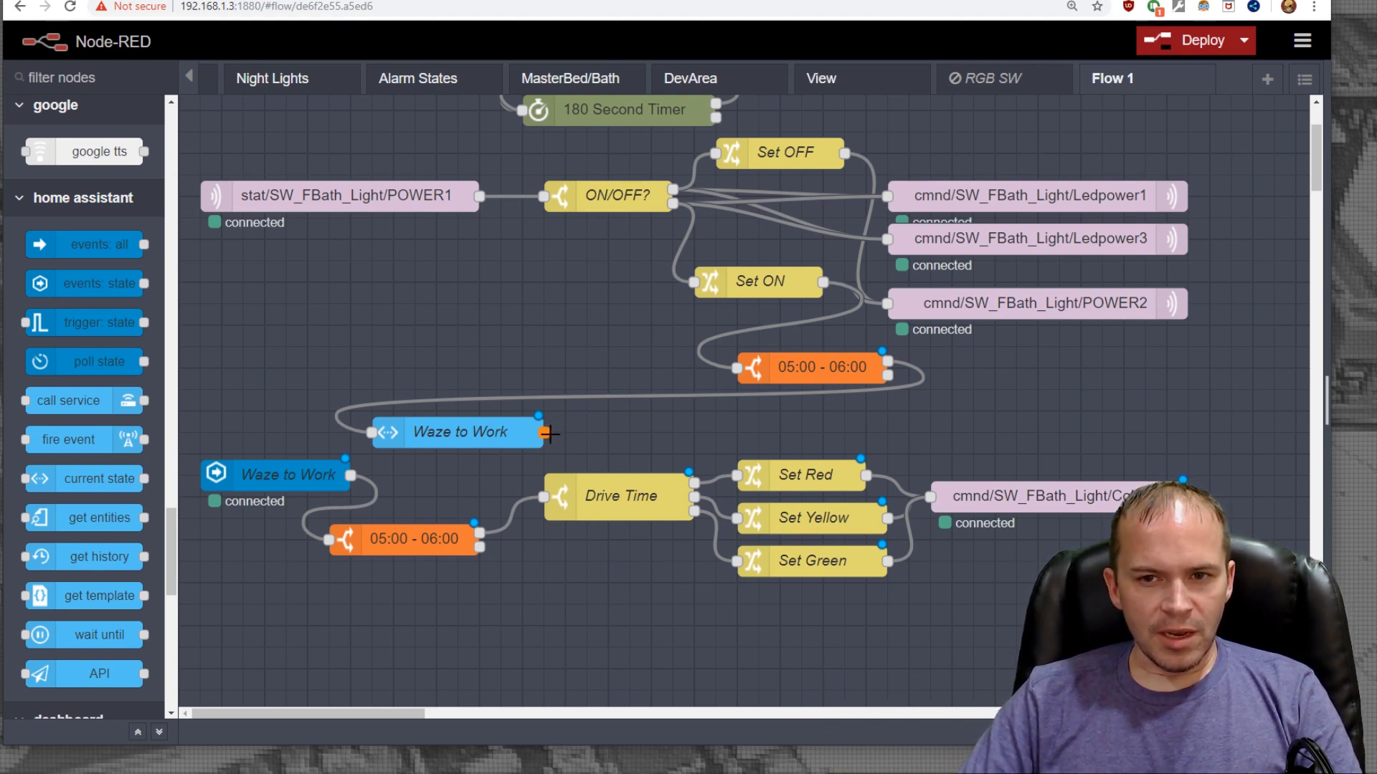
Wire the Waze to Work current state node into Drive Time and place a copy of Set Red beside the upper 05:00 - 06:00 node.
left_click_drag(543, 433, 545, 496)
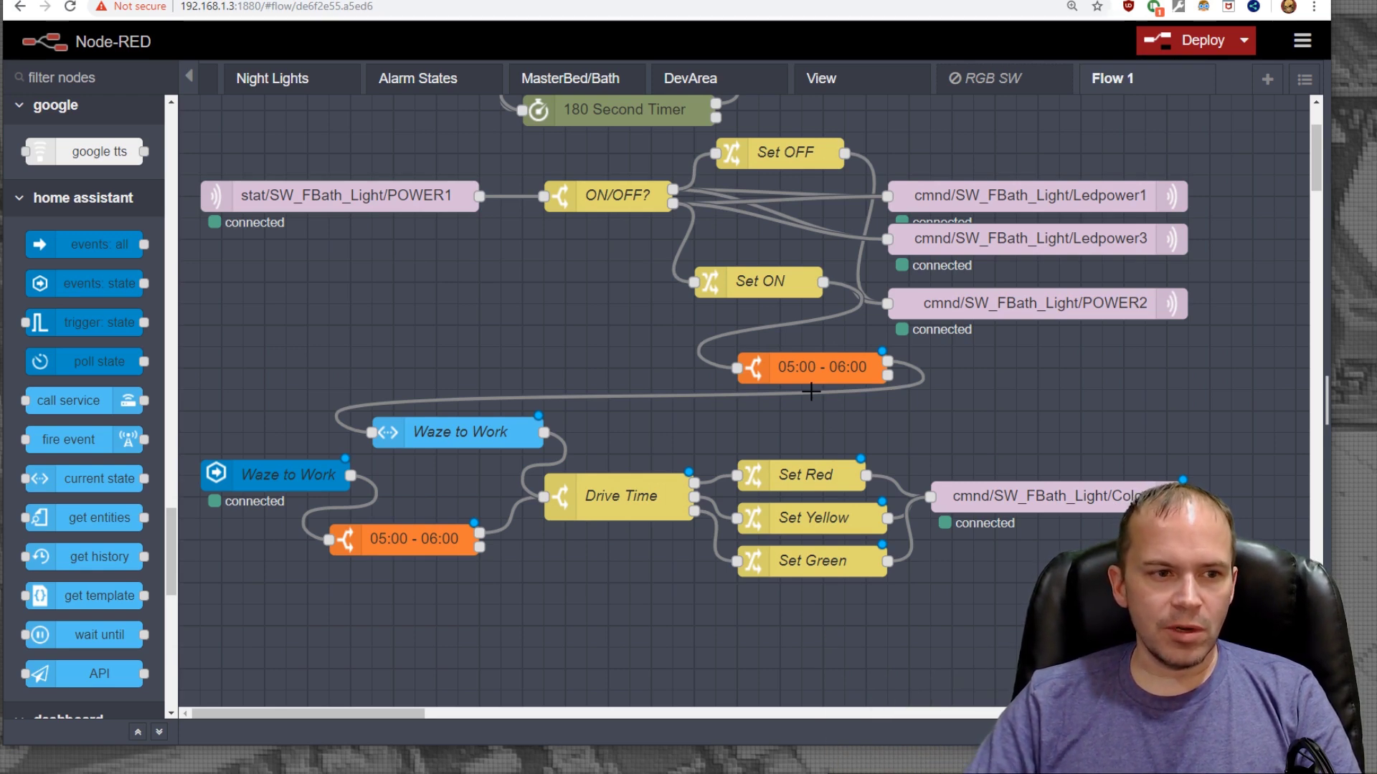
left_click(806, 478)
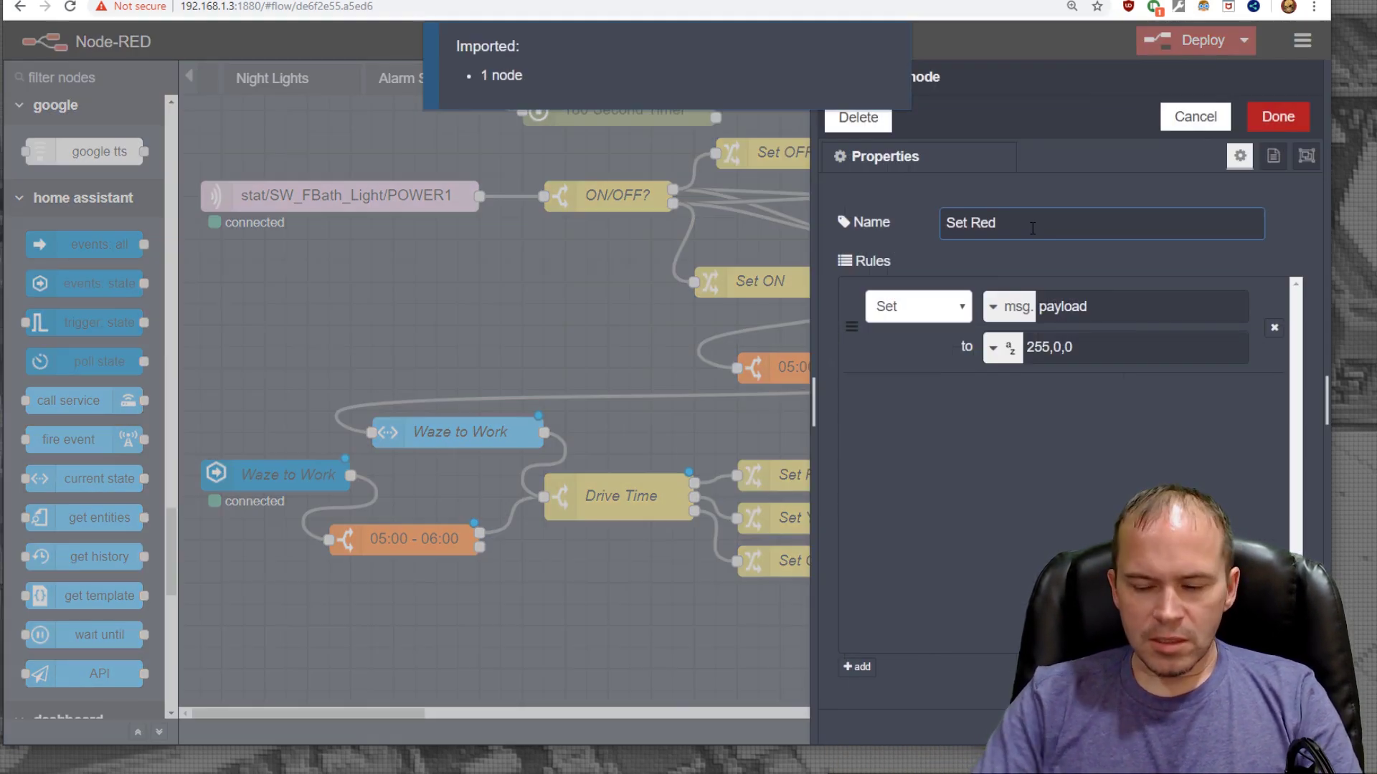
Rename the copied Set Red node to Set Violet and set its payload to 191,0,255.
key("BackSpace")
key("BackSpace")
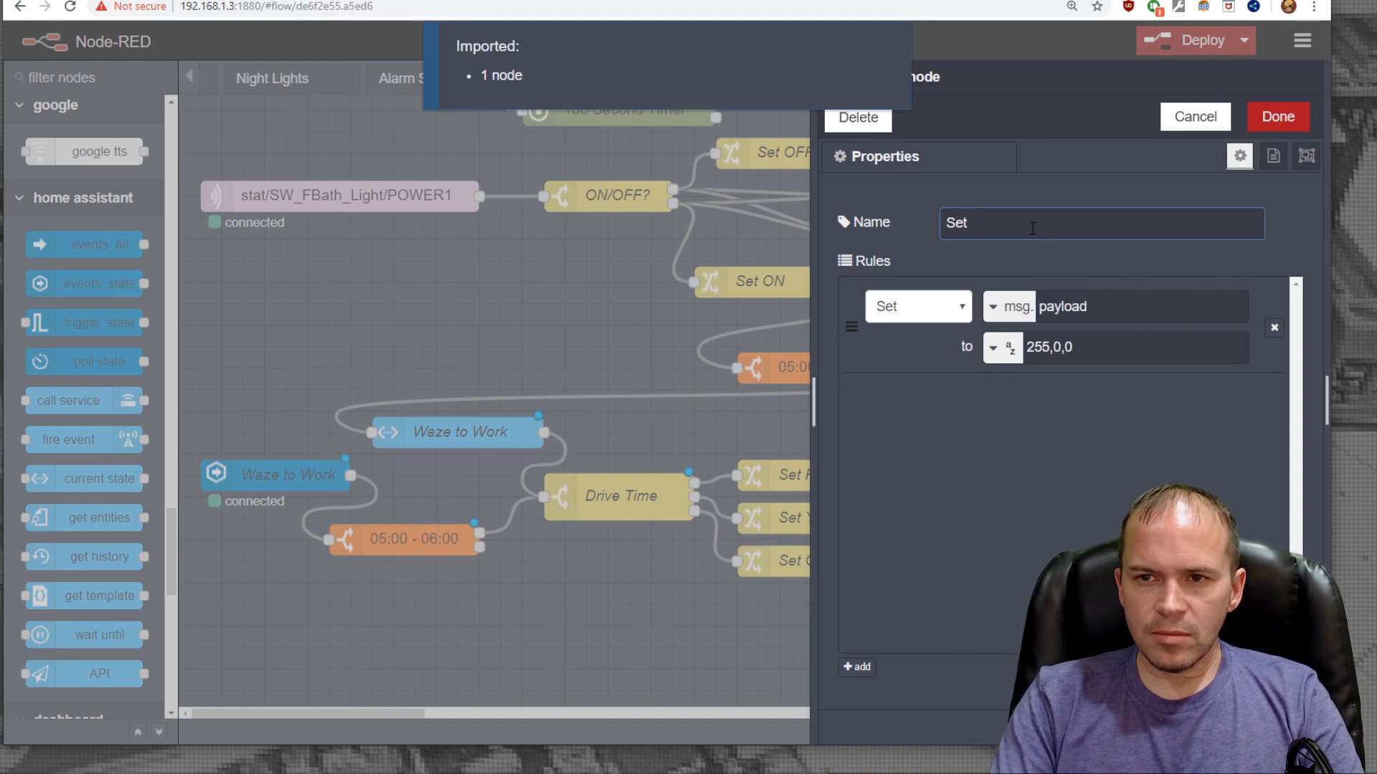
type("Violet")
triple_click(1102, 347)
type("2")
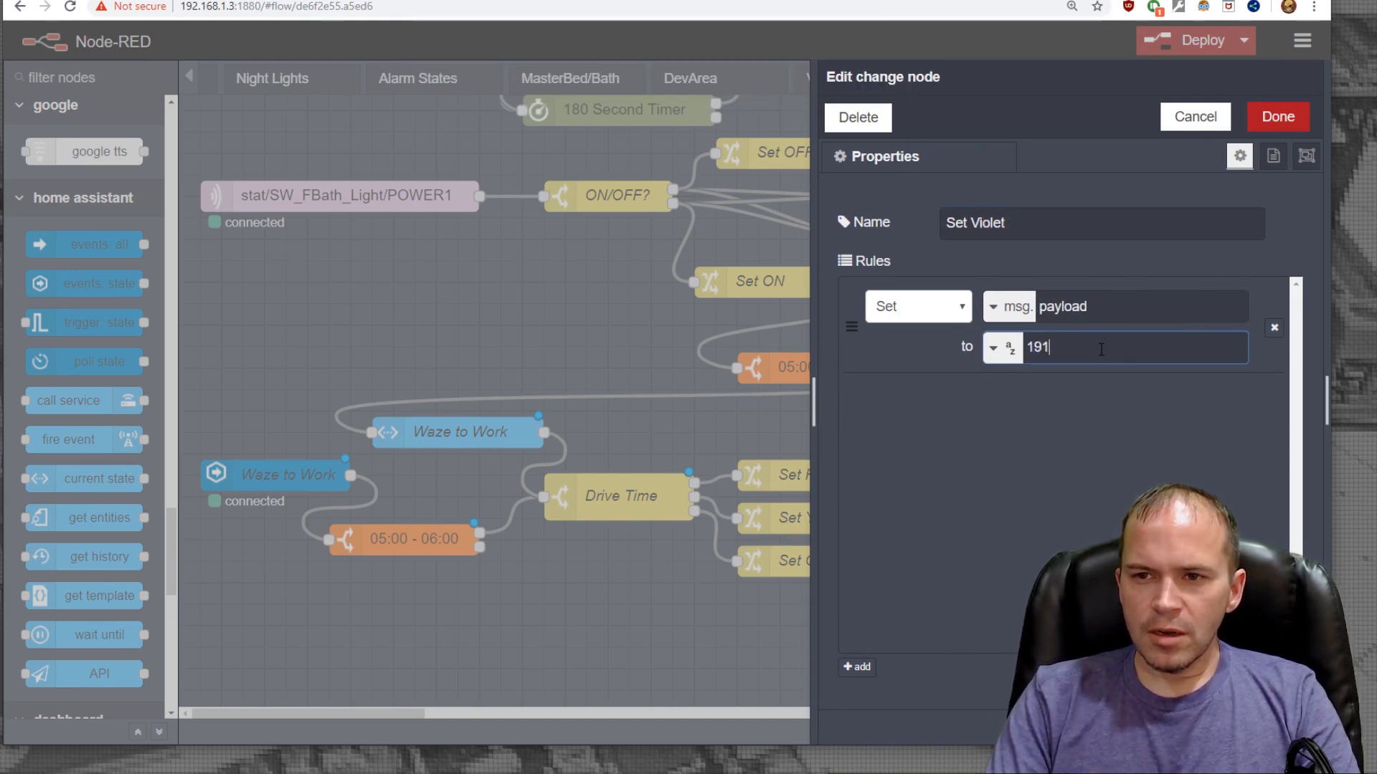
type("91,0,")
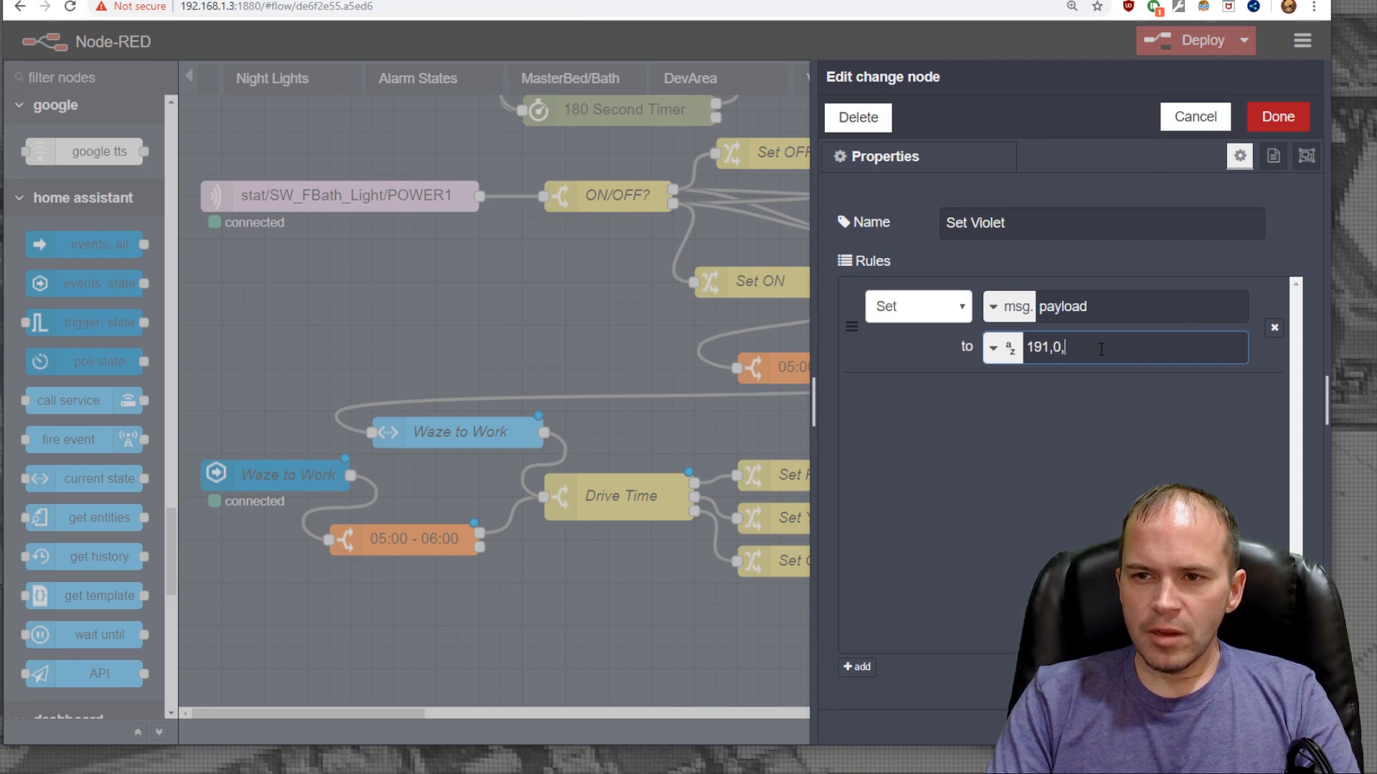
type("255")
left_click(1278, 117)
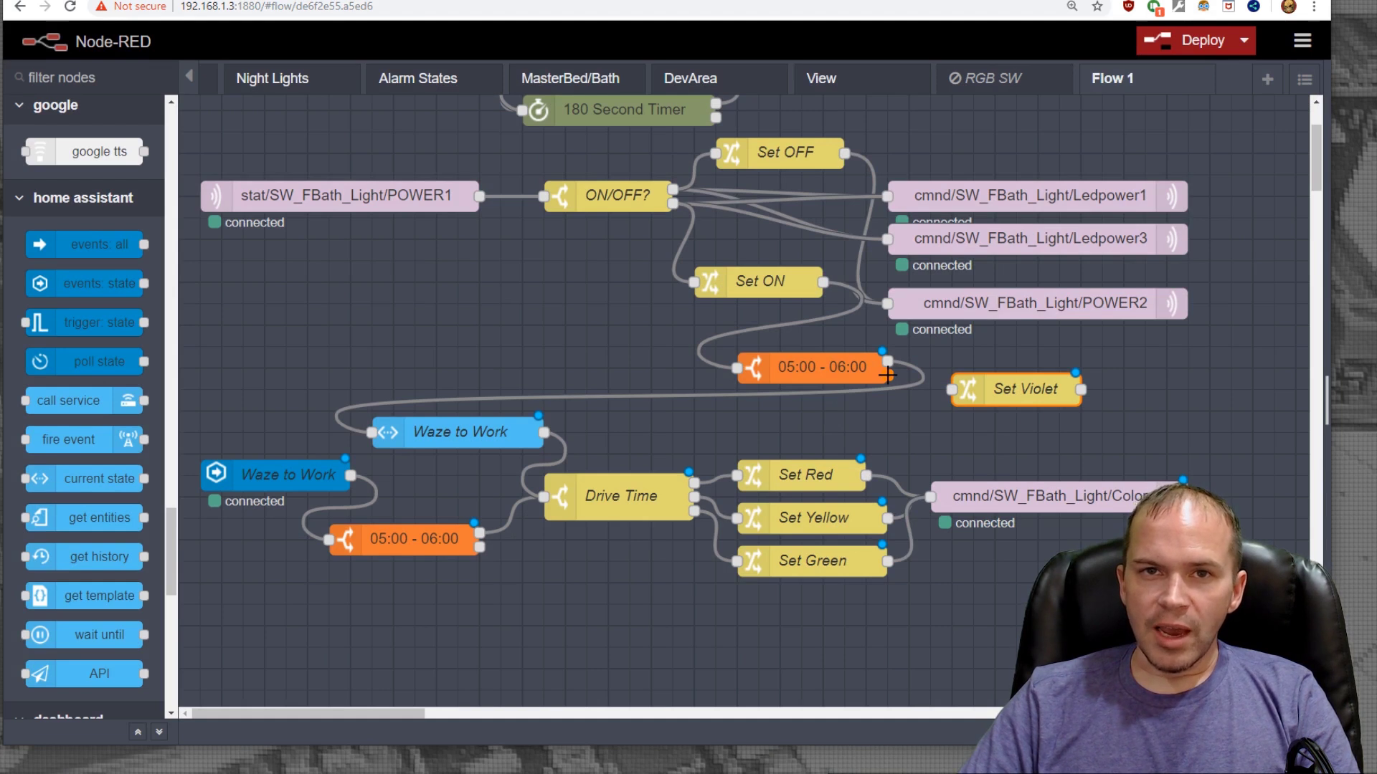
Wire the second output of the upper 05:00 - 06:00 node into Set Violet, and Set Violet into the cmnd/SW_FBath_Light/Color node.
left_click_drag(887, 375, 952, 389)
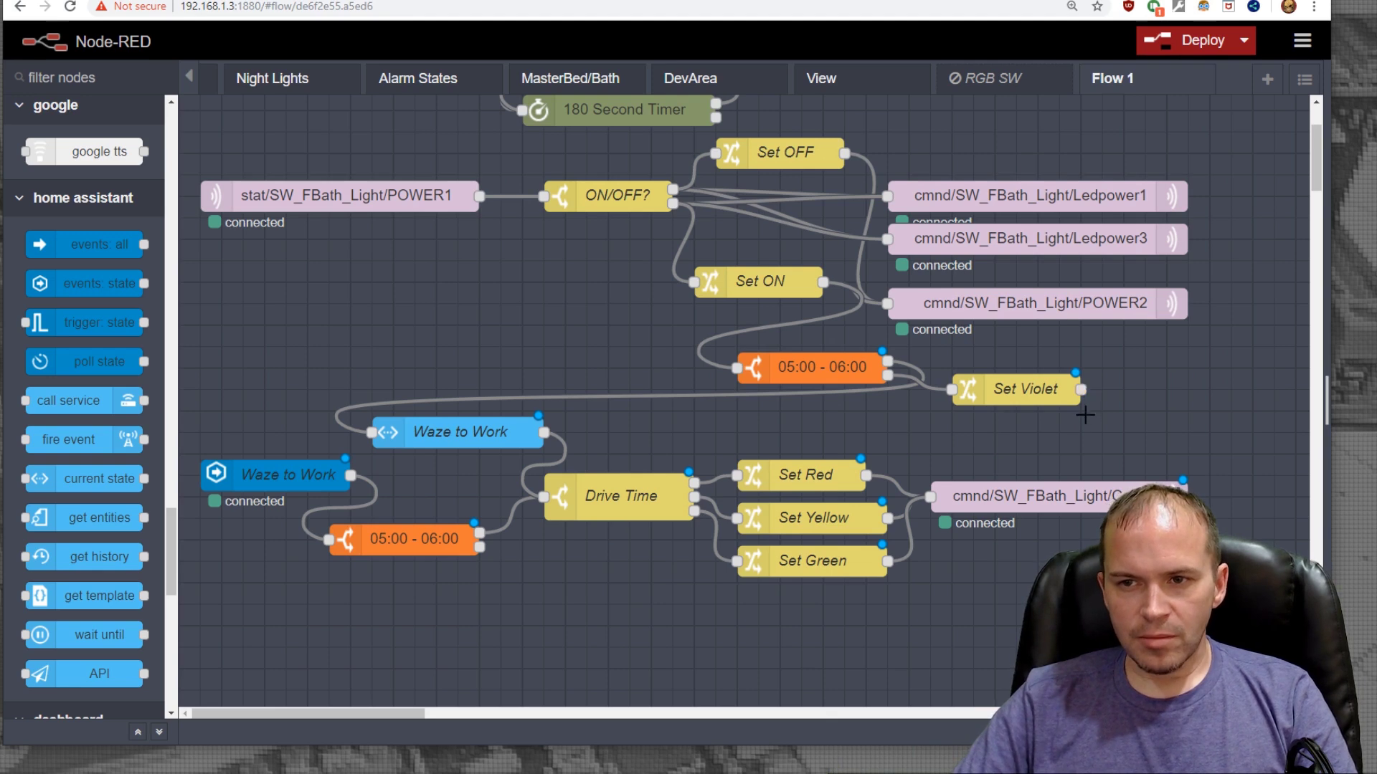
scroll(1085, 412, "down", 1)
left_click_drag(1081, 311, 1028, 420)
scroll(882, 391, "up", 3)
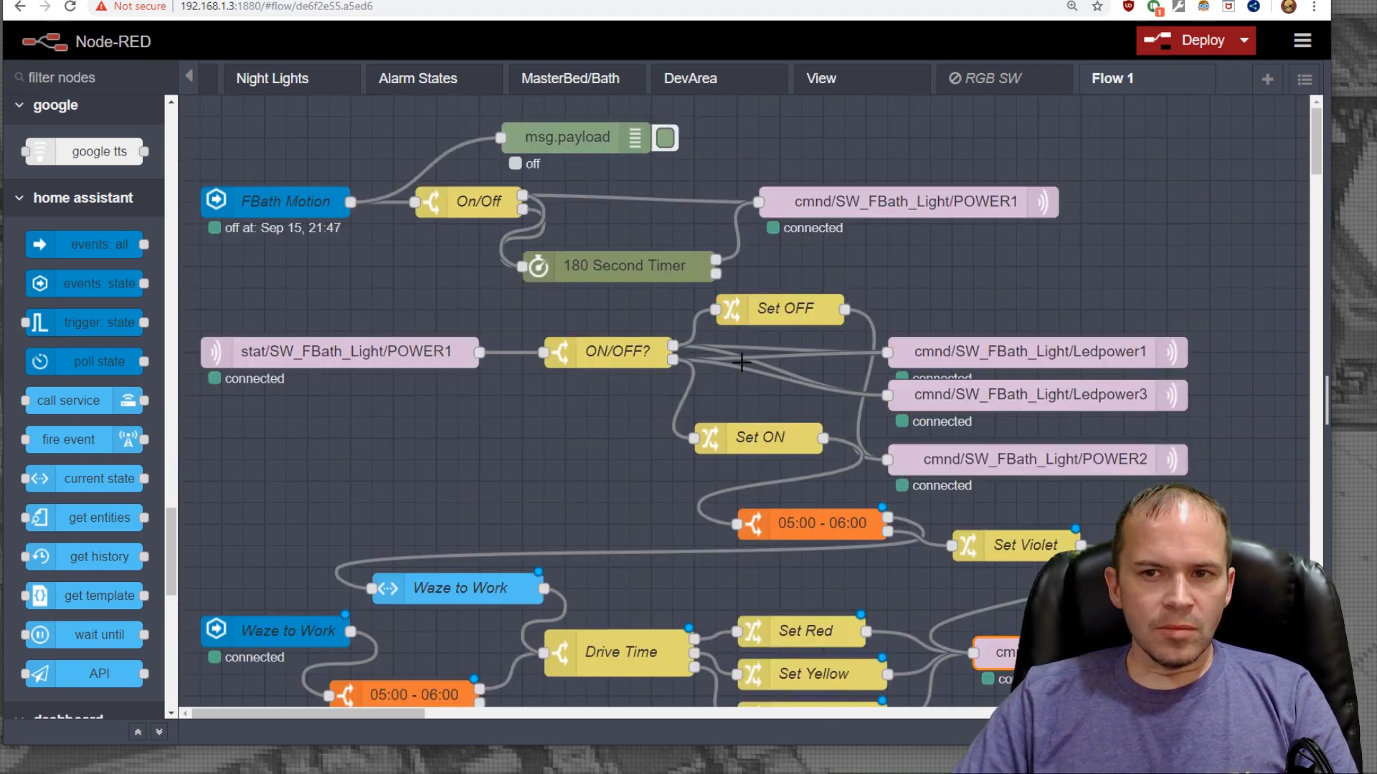
scroll(731, 363, "down", 1)
scroll(743, 364, "up", 1)
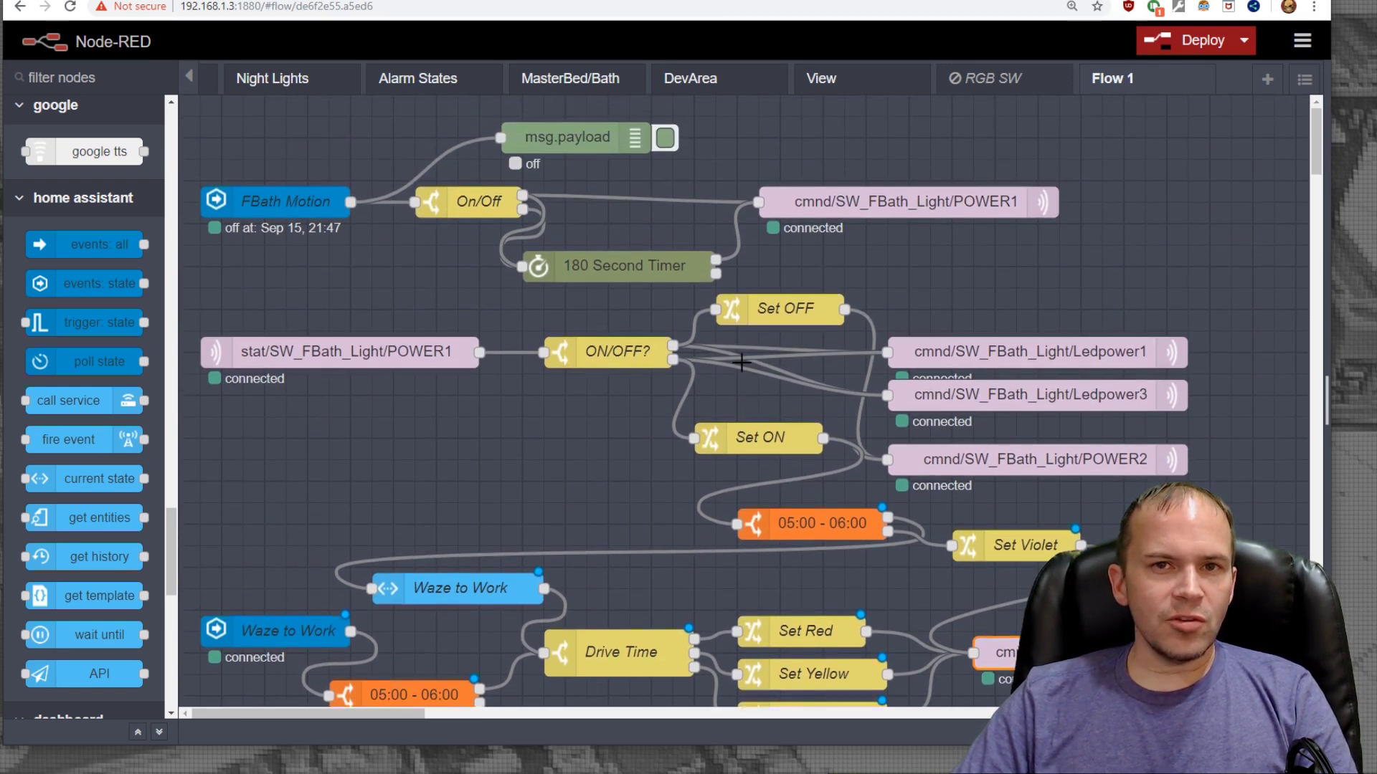